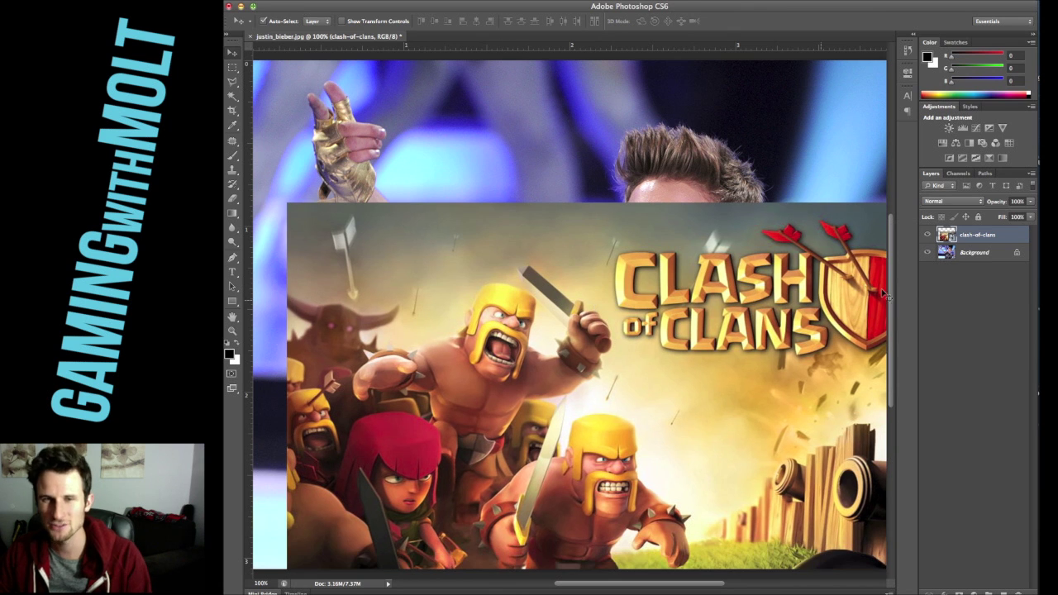
key(m)
drag(445, 250, 613, 407)
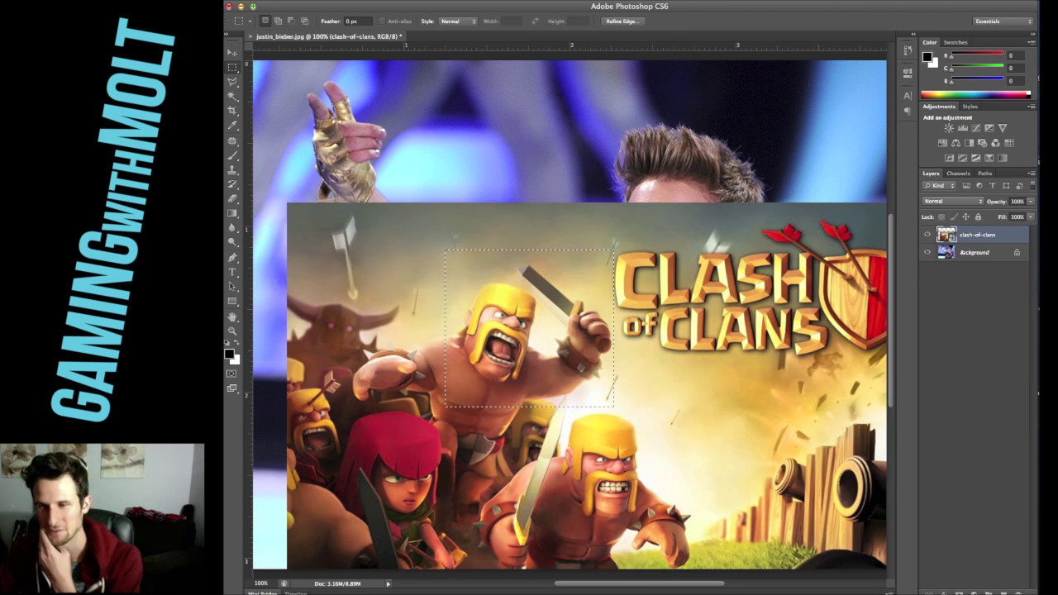
key(ctrl+d)
Step: Move the Clash of Clans picture up and scale it down proportionally to about 31%, keeping the whole image within the canvas
key(v)
drag(617, 414, 620, 324)
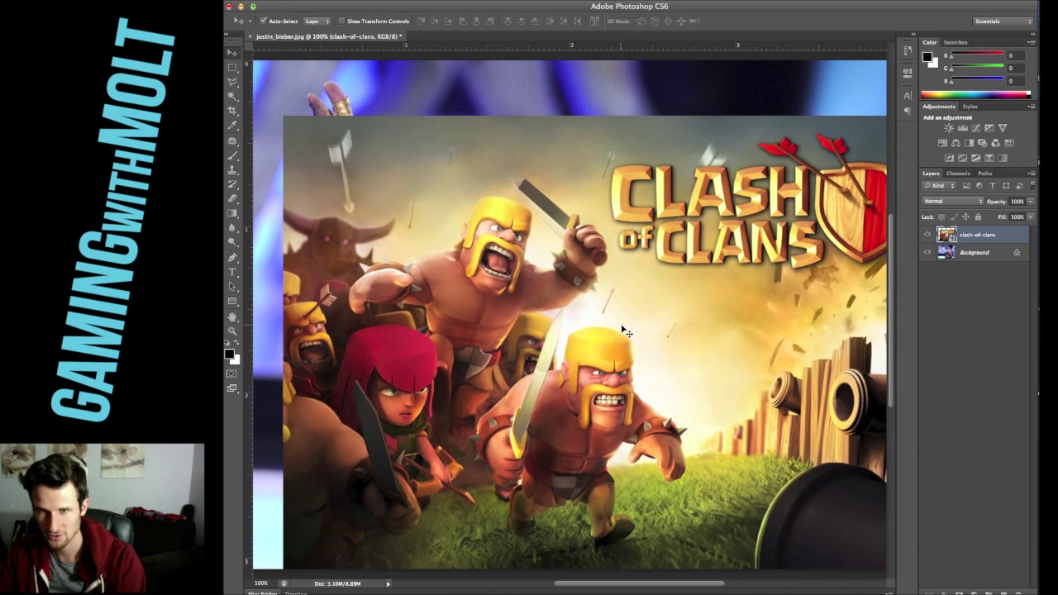
key(ctrl+t)
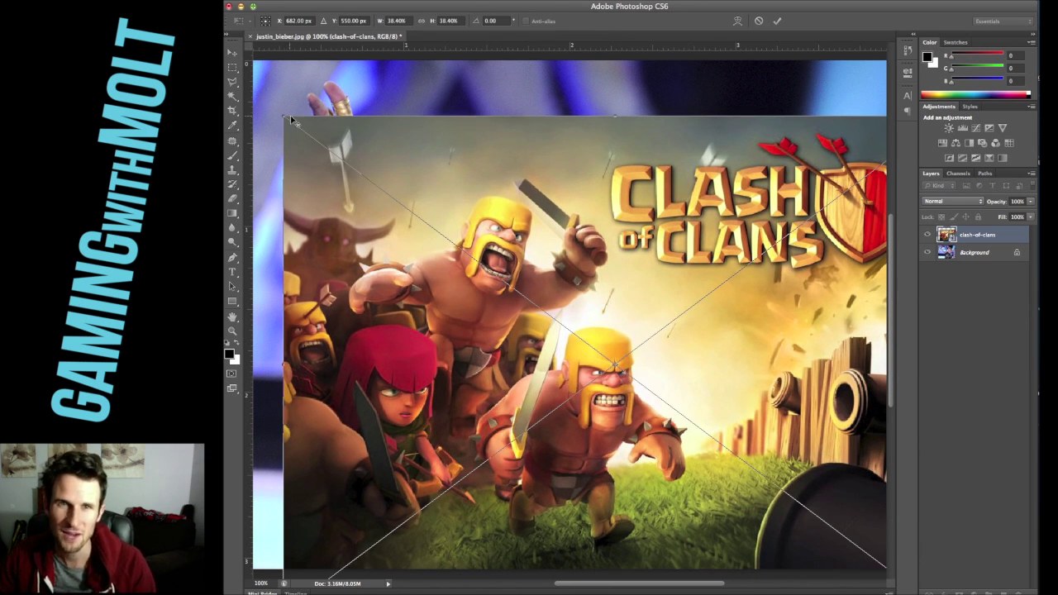
drag(284, 117, 342, 165)
drag(476, 221, 422, 190)
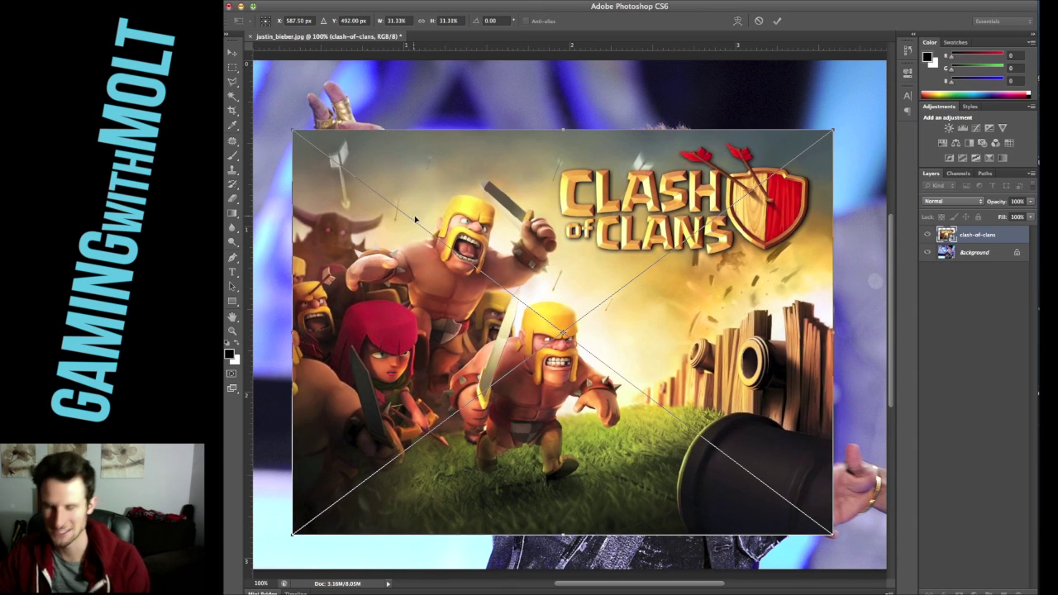
key(Return)
Step: Mask the Clash of Clans layer to a rectangle around the upper shouting barbarian's head and raised arm
key(m)
drag(415, 172, 564, 301)
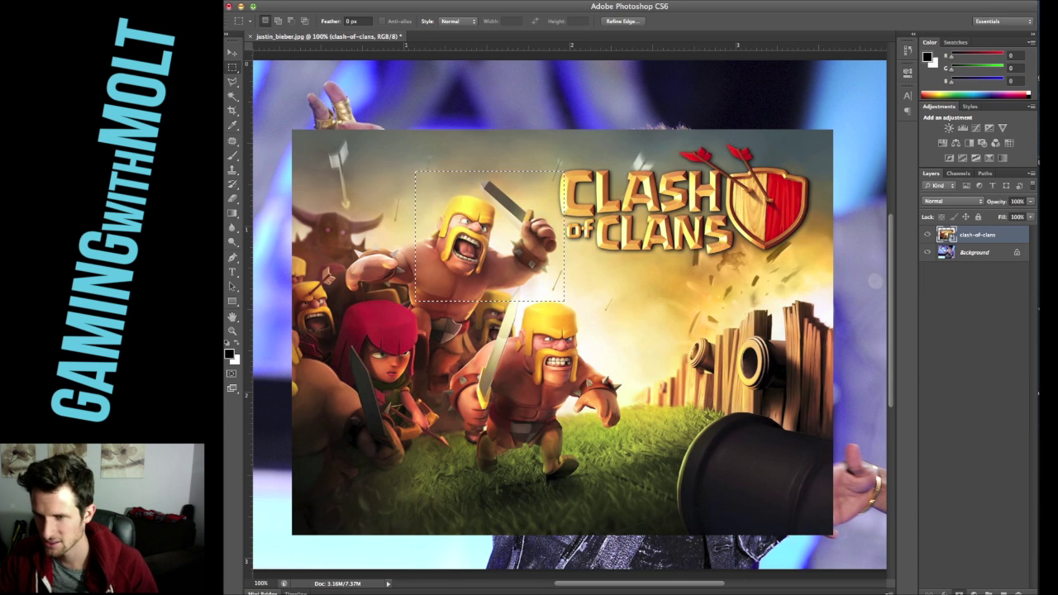
click(959, 593)
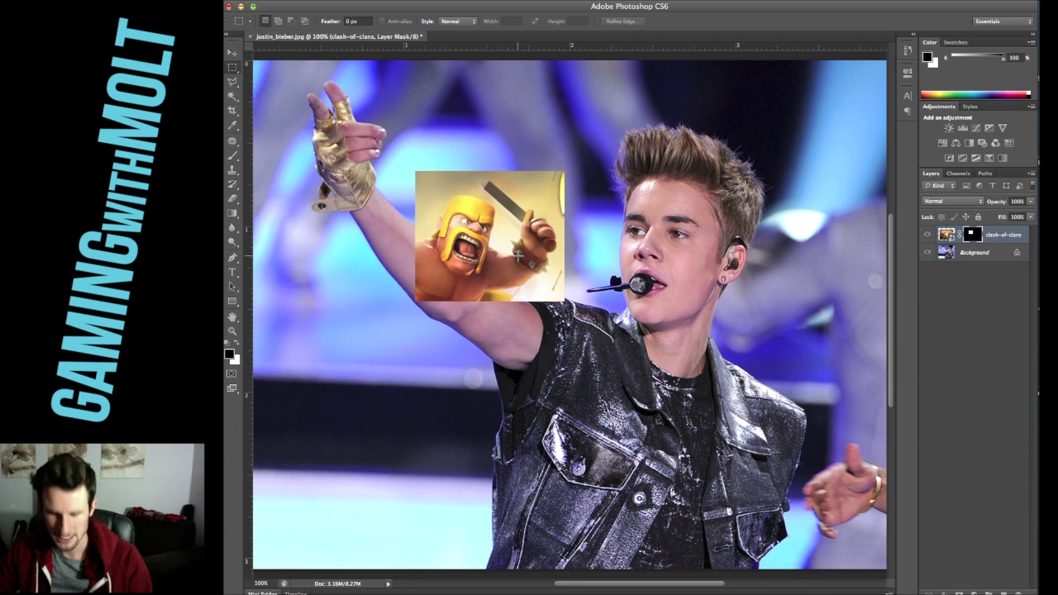
key(ctrl+t)
key(Escape)
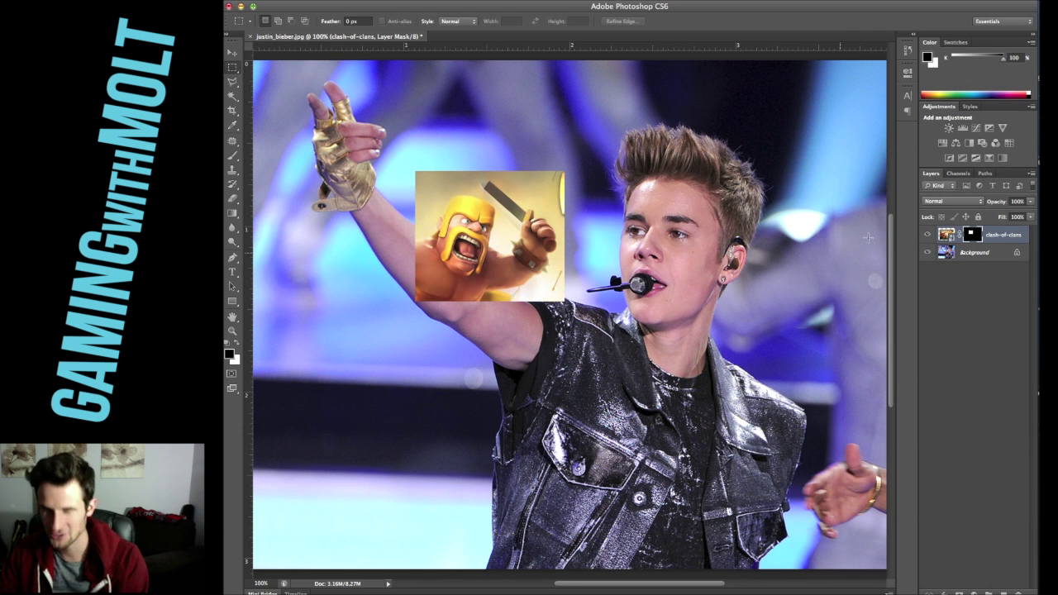
Step: Duplicate the masked layer twice and merge the two copies into one layer, hiding the original clash-of-clans layer
key(ctrl+j)
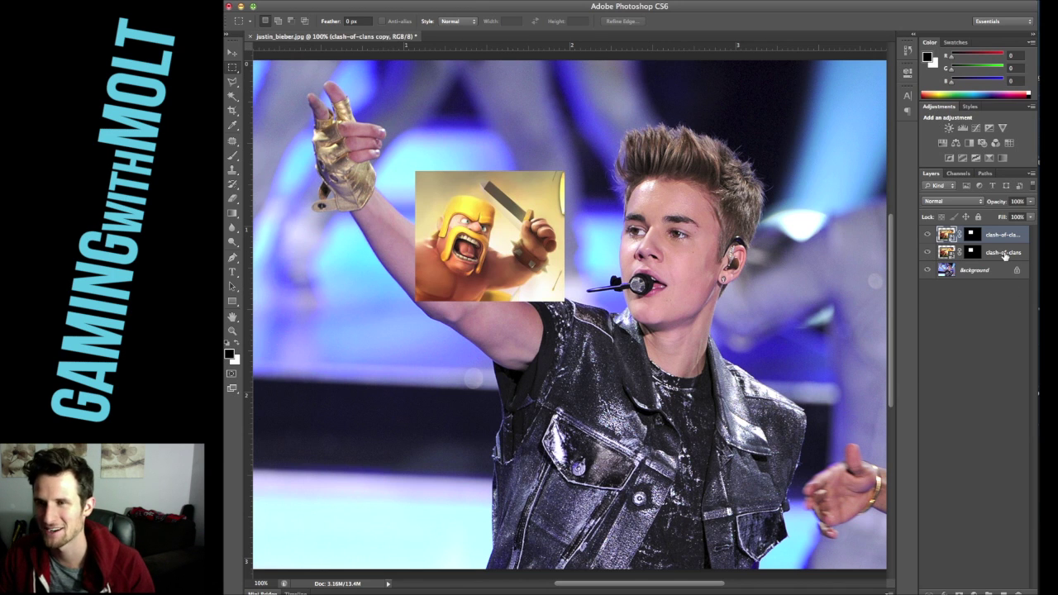
key(ctrl+j)
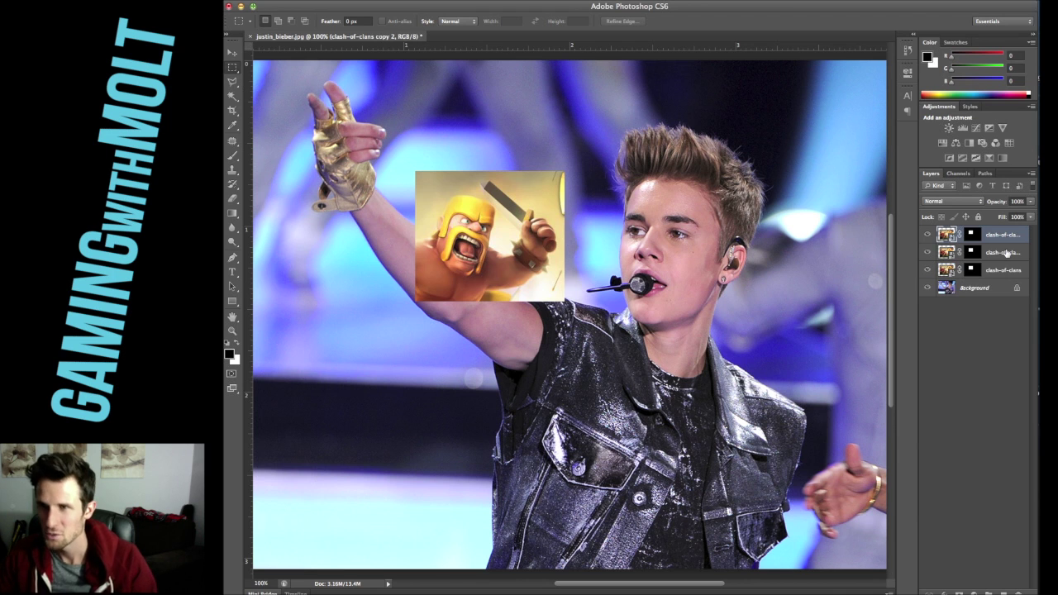
key(ctrl+e)
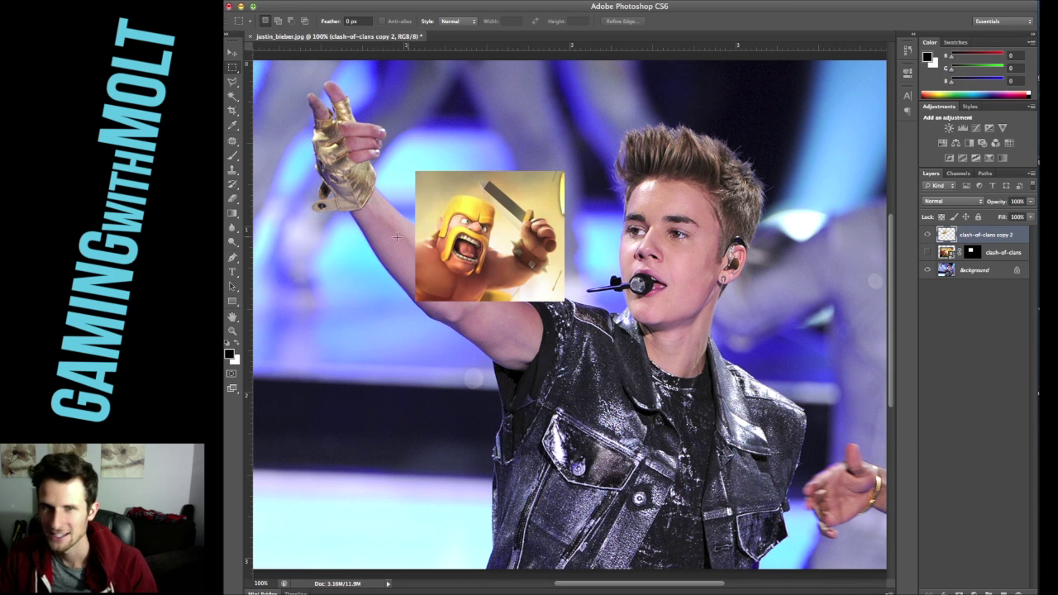
Step: Flip the merged barbarian picture horizontally, enlarge and tilt it clockwise, and place it over the singer's raised arm
key(ctrl+t)
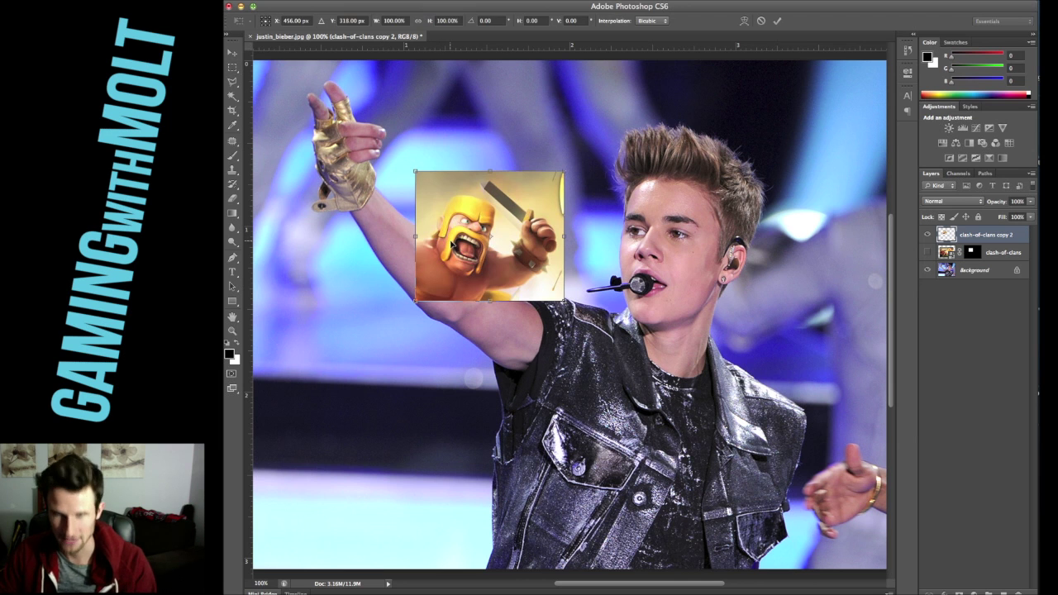
right_click(491, 271)
click(538, 416)
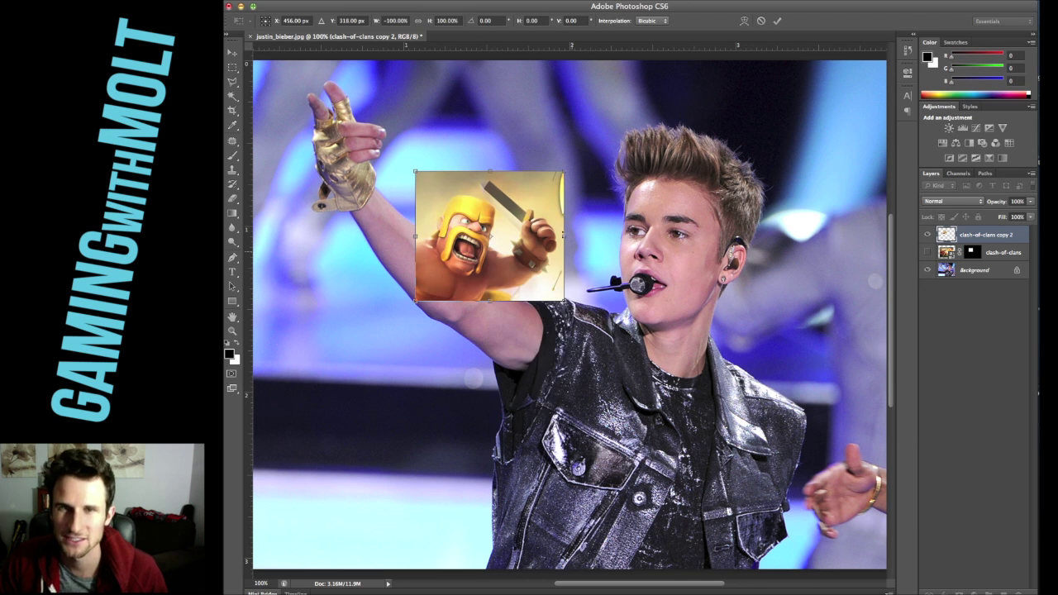
drag(532, 254, 549, 272)
drag(594, 199, 670, 173)
key(Return)
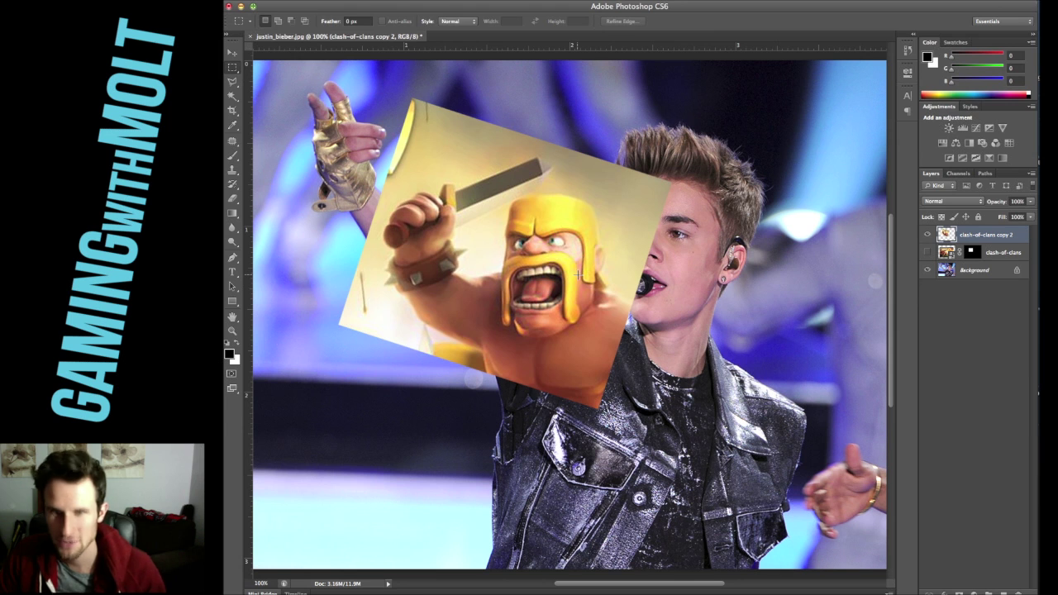
key(v)
drag(579, 274, 497, 262)
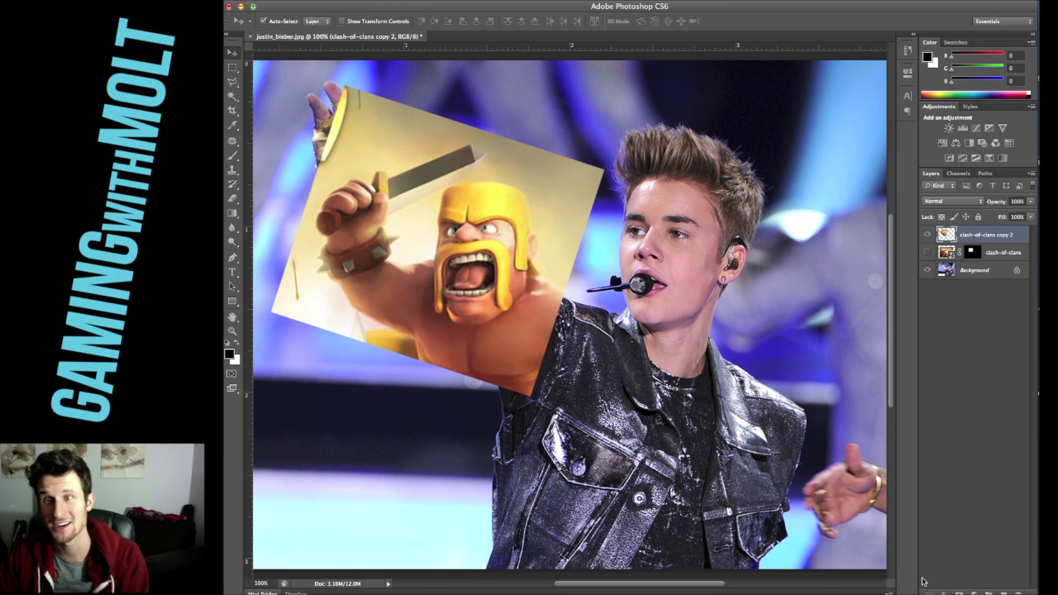
Step: Add a layer mask to the barbarian copy and roughly paint out the sword, arm and background around the head in black
click(959, 593)
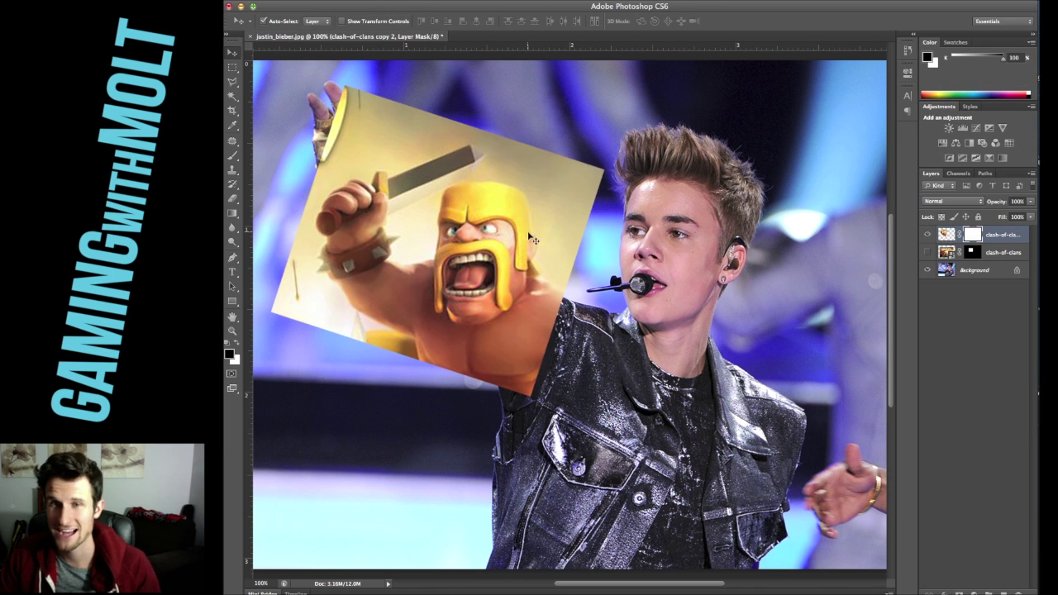
key(b)
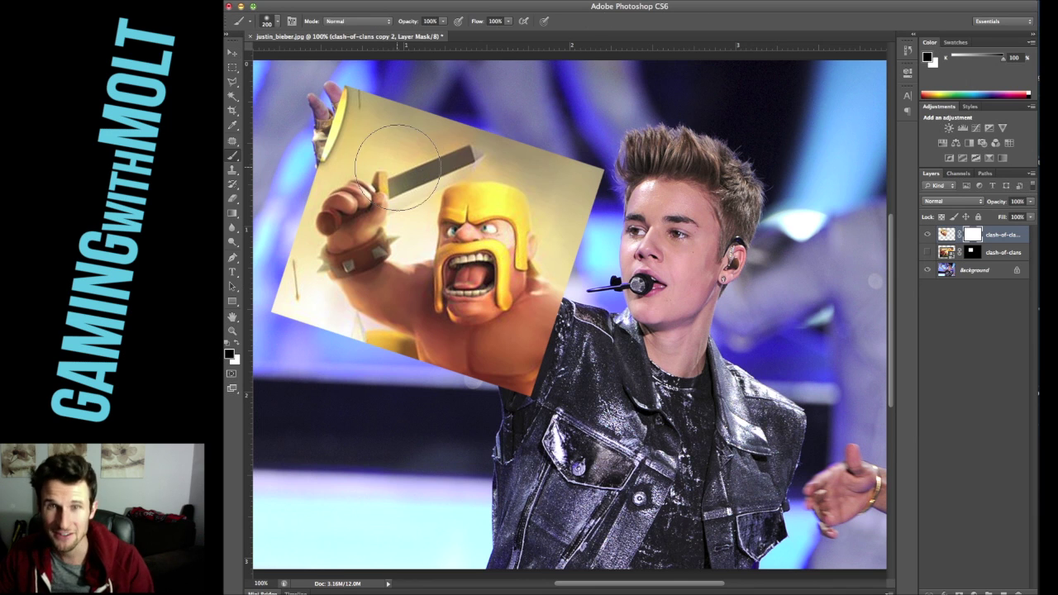
key(bracketleft)
key(bracketleft)
key(bracketleft)
mouse_move(383, 132)
mouse_down()
mouse_move(347, 124)
mouse_move(380, 157)
mouse_move(331, 264)
mouse_move(299, 191)
mouse_move(302, 331)
mouse_move(455, 107)
mouse_move(645, 213)
mouse_move(589, 249)
mouse_move(492, 388)
mouse_move(463, 364)
mouse_move(413, 372)
mouse_move(590, 305)
mouse_up()
key(bracketleft)
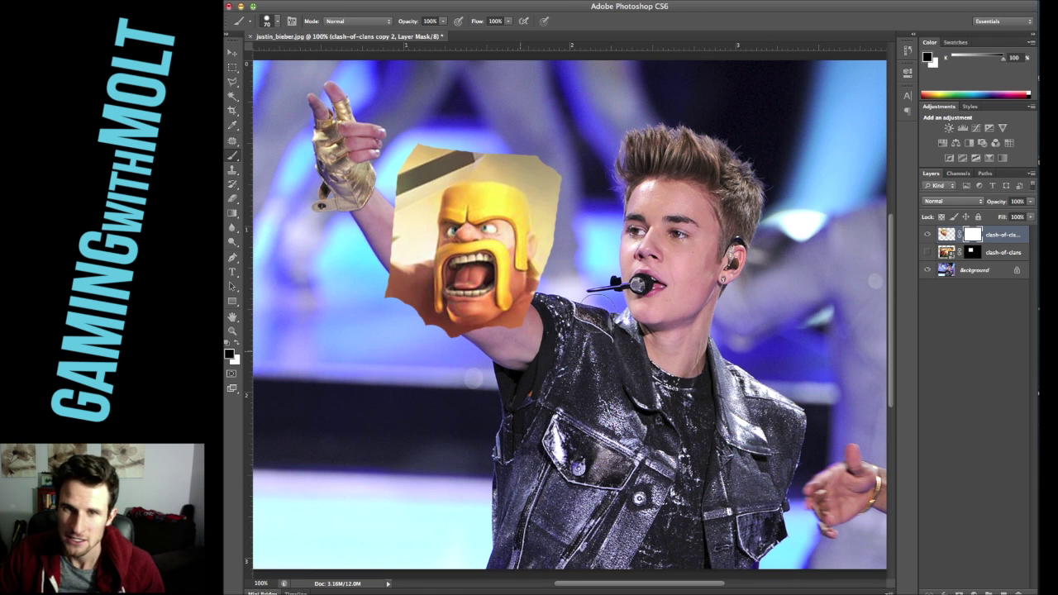
Step: Mask out the shoulder and chest remnants along the barbarian's chin and beard with a 10 px brush
scroll(579, 263, up, 5)
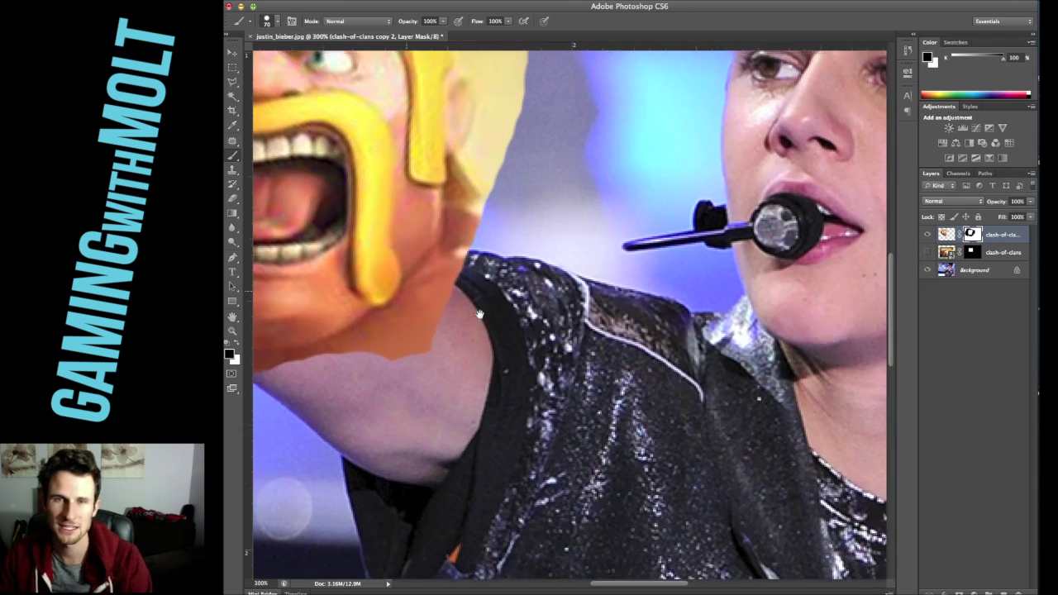
key(bracketleft)
key(bracketleft)
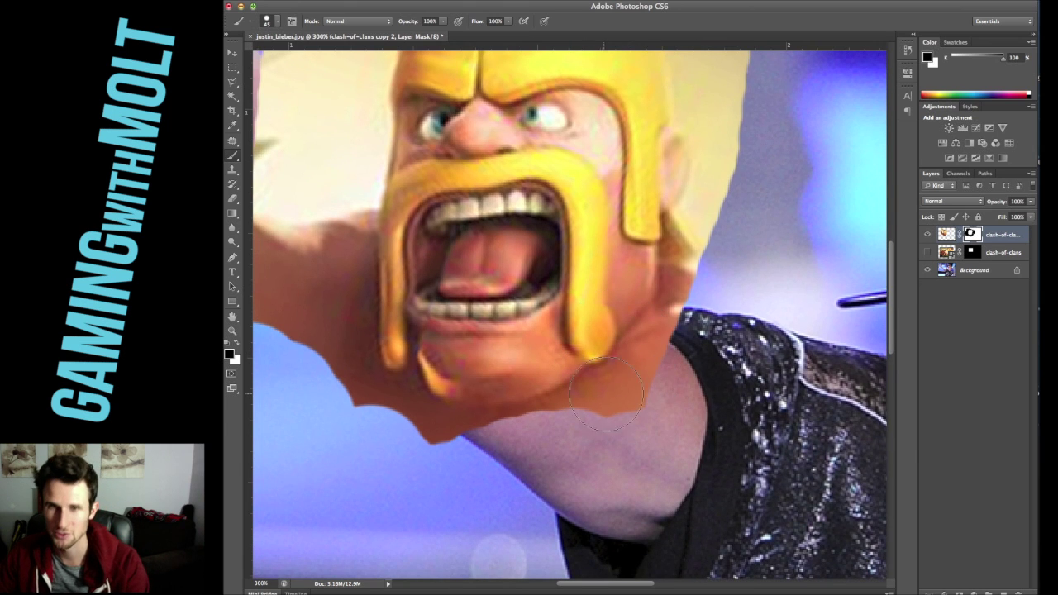
key(bracketleft)
mouse_move(630, 403)
mouse_down()
mouse_move(569, 423)
mouse_move(602, 390)
mouse_move(576, 400)
mouse_up()
drag(508, 416, 570, 400)
drag(506, 416, 445, 438)
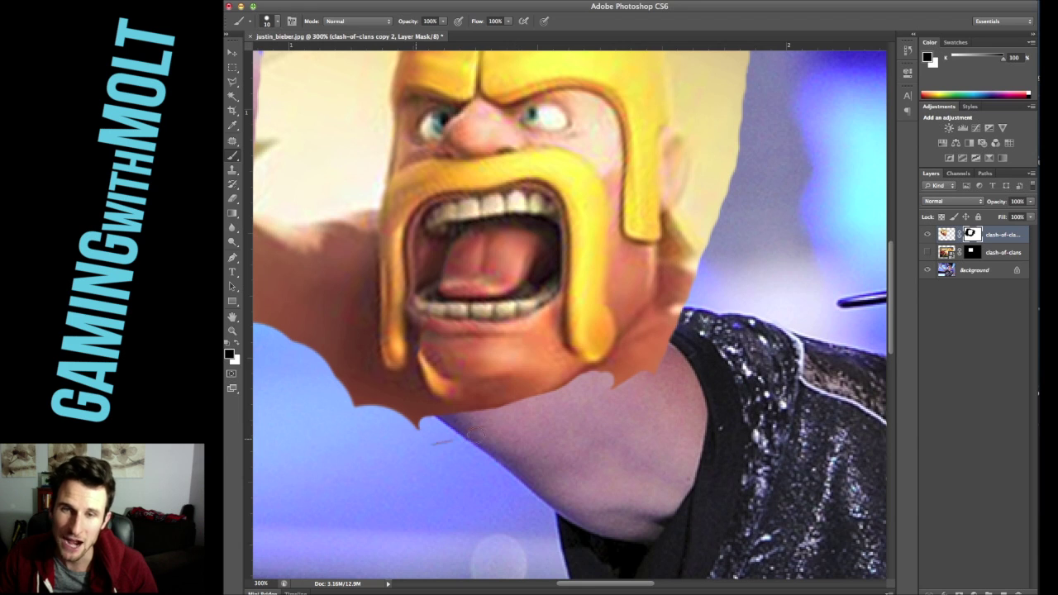
mouse_move(417, 400)
mouse_down()
mouse_move(399, 429)
mouse_move(423, 426)
mouse_move(356, 402)
mouse_move(415, 413)
mouse_move(402, 395)
mouse_move(410, 382)
mouse_move(371, 398)
mouse_move(391, 399)
mouse_move(390, 382)
mouse_move(342, 387)
mouse_up()
Step: Mask out a strip of shoulder beside the left side of the moustache and the remnant under the jaw with a 20 px brush
key(bracketright)
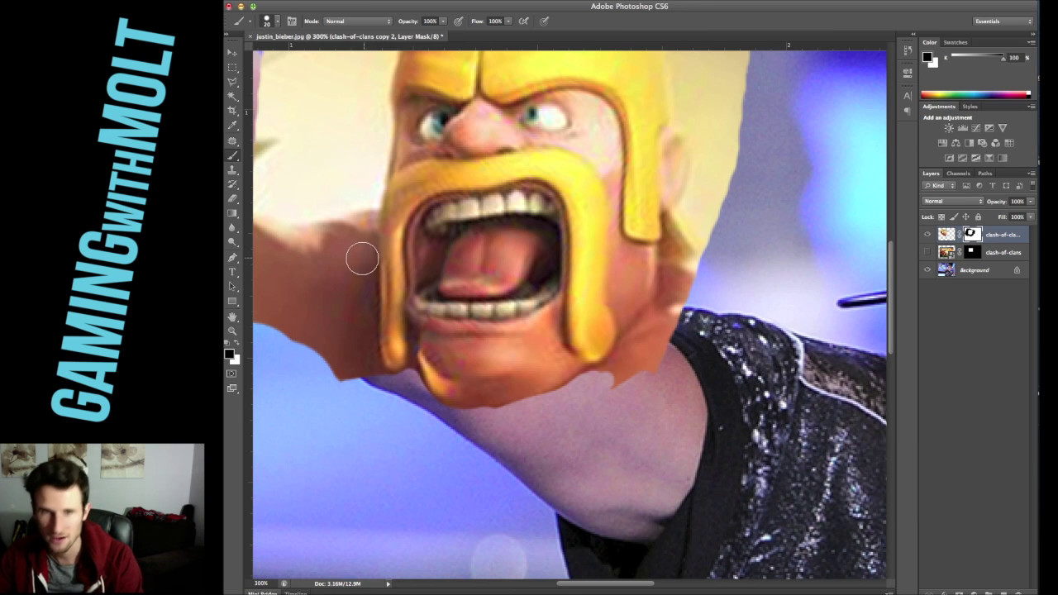
mouse_move(361, 259)
mouse_down()
mouse_move(364, 361)
mouse_move(374, 383)
mouse_move(395, 392)
mouse_move(367, 388)
mouse_move(350, 349)
mouse_move(352, 360)
mouse_move(338, 208)
mouse_up()
drag(489, 237, 490, 357)
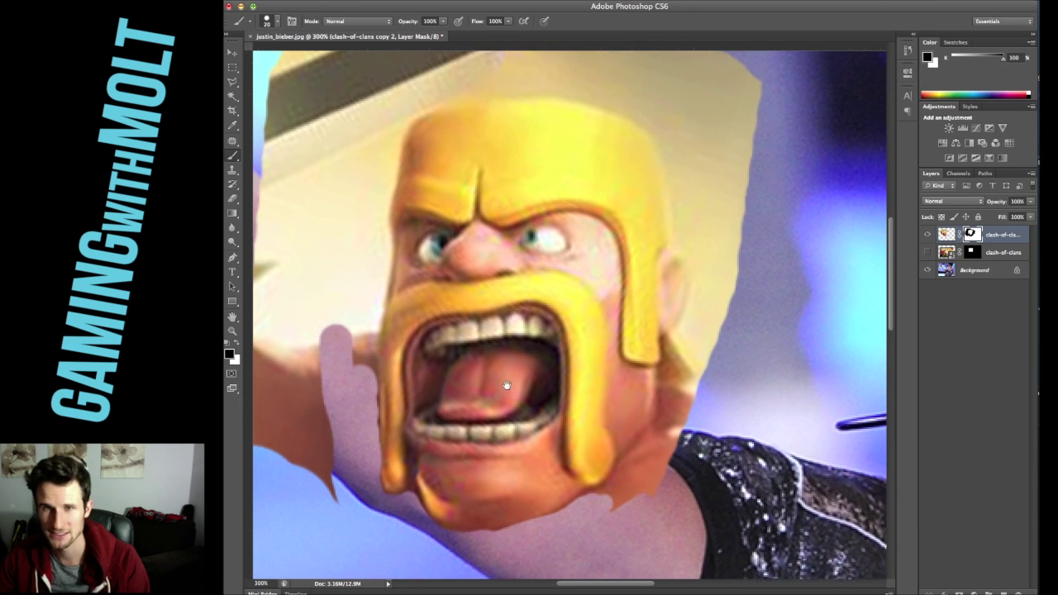
mouse_move(626, 522)
mouse_down()
mouse_move(628, 500)
mouse_move(600, 508)
mouse_up()
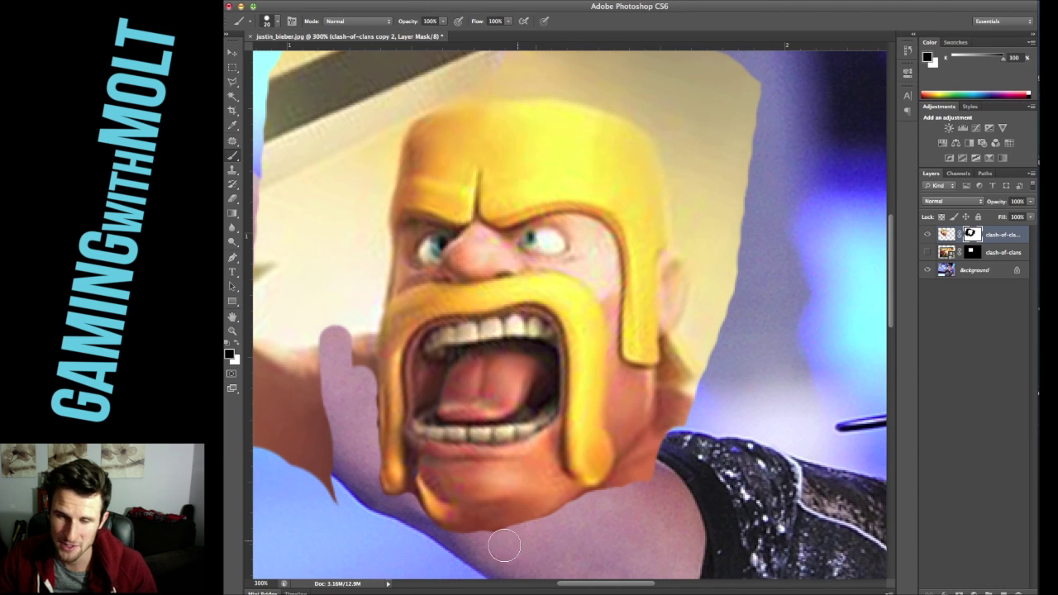
Step: Mask out the neck behind the jaw and trace around the ear and right side of the helmet with a 7 px brush
mouse_move(655, 466)
mouse_down()
mouse_move(664, 455)
mouse_move(643, 456)
mouse_move(628, 481)
mouse_up()
mouse_move(669, 453)
mouse_down()
mouse_move(702, 363)
mouse_move(662, 451)
mouse_up()
drag(672, 407, 676, 349)
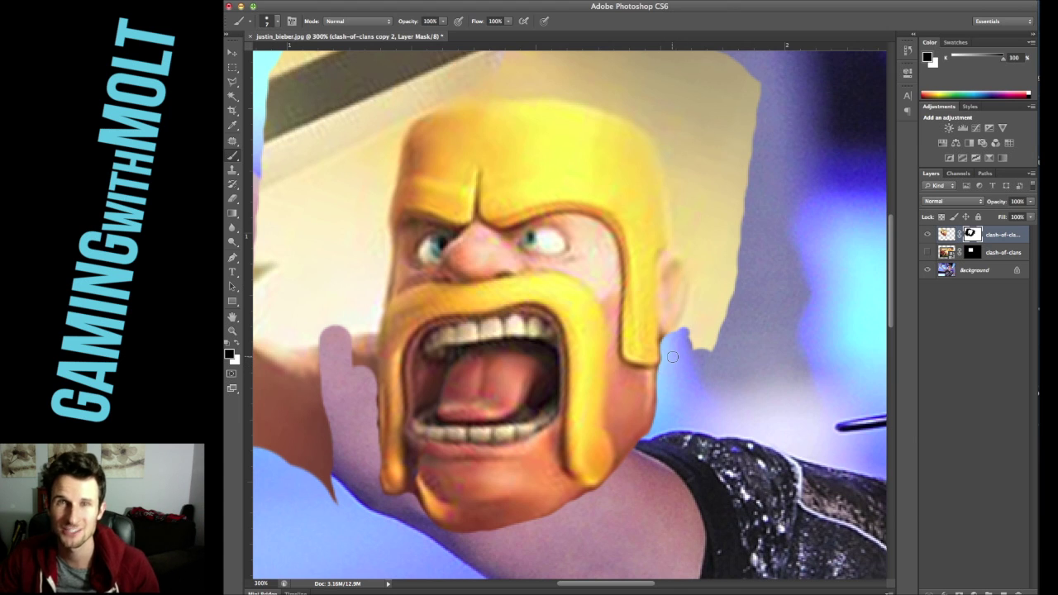
drag(700, 300, 697, 306)
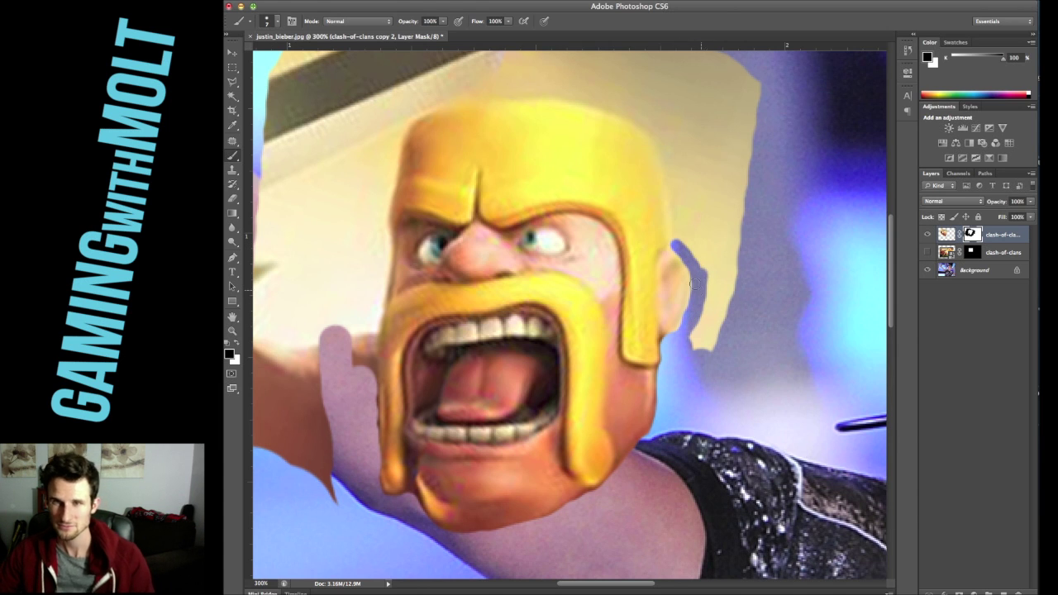
drag(676, 245, 662, 135)
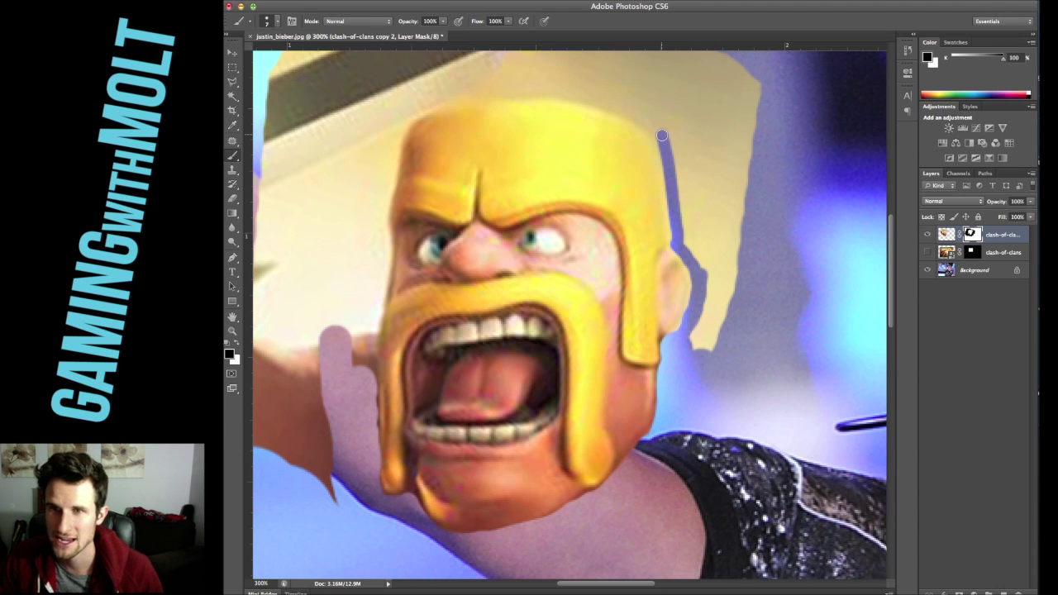
Step: Mask out the remaining background beside the ear and above the helmet, using a 30 px brush for the larger areas
mouse_move(711, 337)
mouse_down()
mouse_move(729, 86)
mouse_move(700, 158)
mouse_move(641, 102)
mouse_move(508, 73)
mouse_move(339, 116)
mouse_up()
key(bracketright)
scroll(769, 194, up, 5)
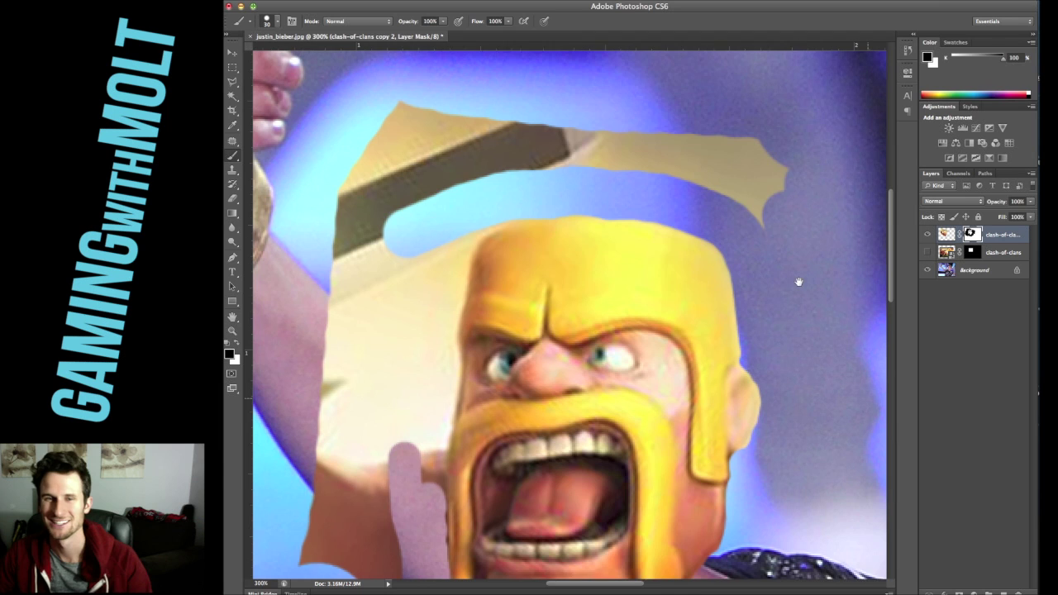
mouse_move(738, 145)
mouse_down()
mouse_move(571, 173)
mouse_move(633, 154)
mouse_move(330, 177)
mouse_move(434, 107)
mouse_move(366, 184)
mouse_move(449, 182)
mouse_move(383, 226)
mouse_move(484, 303)
mouse_up()
scroll(484, 303, down, 5)
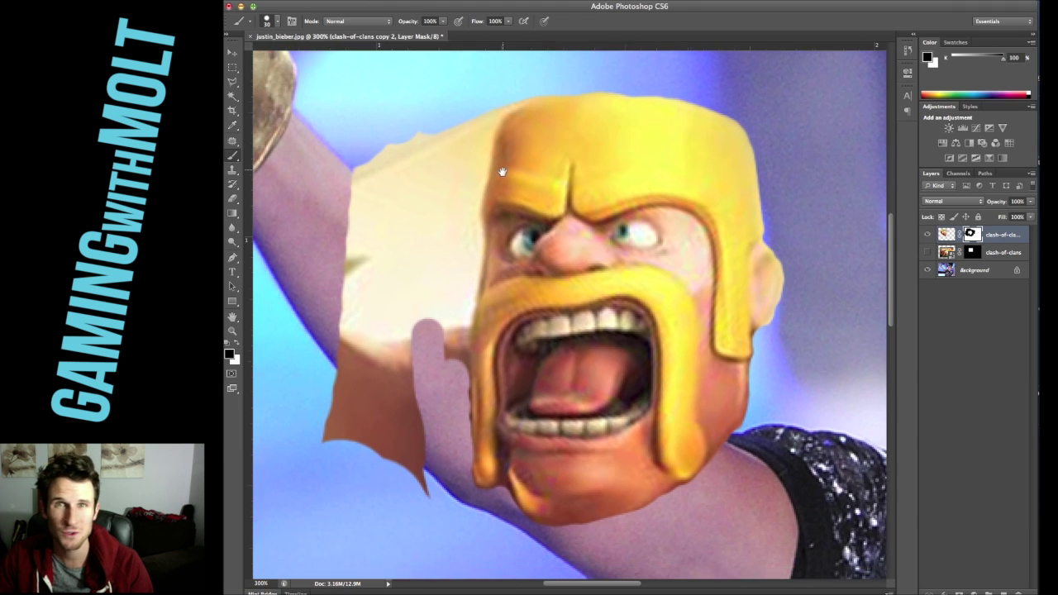
Step: Mask out the leftover background and shoulder along the left side of the helmet, face and moustache
mouse_move(364, 144)
mouse_down()
mouse_move(344, 366)
mouse_move(366, 346)
mouse_move(333, 425)
mouse_move(384, 497)
mouse_move(398, 385)
mouse_move(377, 330)
mouse_move(398, 471)
mouse_move(420, 448)
mouse_move(422, 256)
mouse_move(398, 141)
mouse_move(408, 322)
mouse_move(381, 278)
mouse_move(379, 203)
mouse_move(403, 116)
mouse_move(434, 125)
mouse_move(445, 103)
mouse_move(485, 76)
mouse_move(521, 60)
mouse_move(466, 106)
mouse_move(468, 94)
mouse_move(474, 103)
mouse_move(519, 63)
mouse_move(587, 43)
mouse_up()
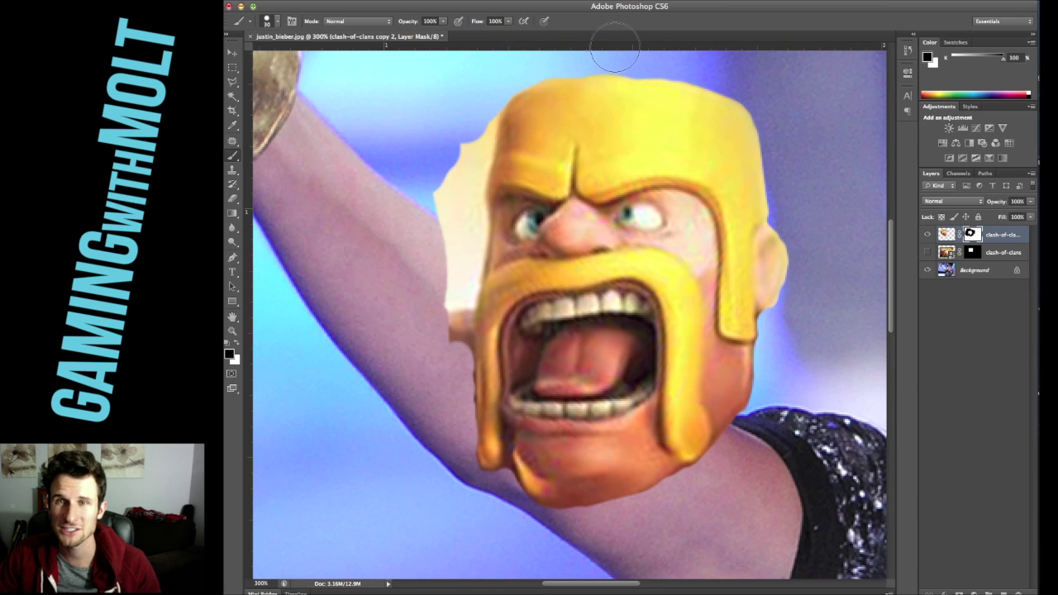
mouse_move(466, 124)
mouse_down()
mouse_move(443, 201)
mouse_move(434, 315)
mouse_move(443, 362)
mouse_move(459, 199)
mouse_up()
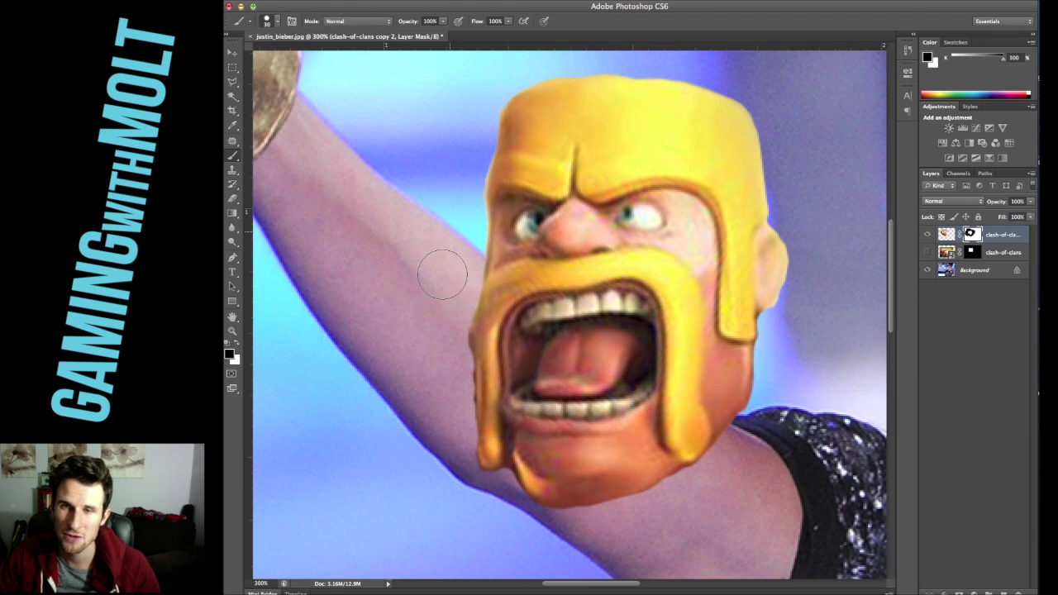
mouse_move(446, 360)
mouse_down()
mouse_move(451, 347)
mouse_move(453, 377)
mouse_up()
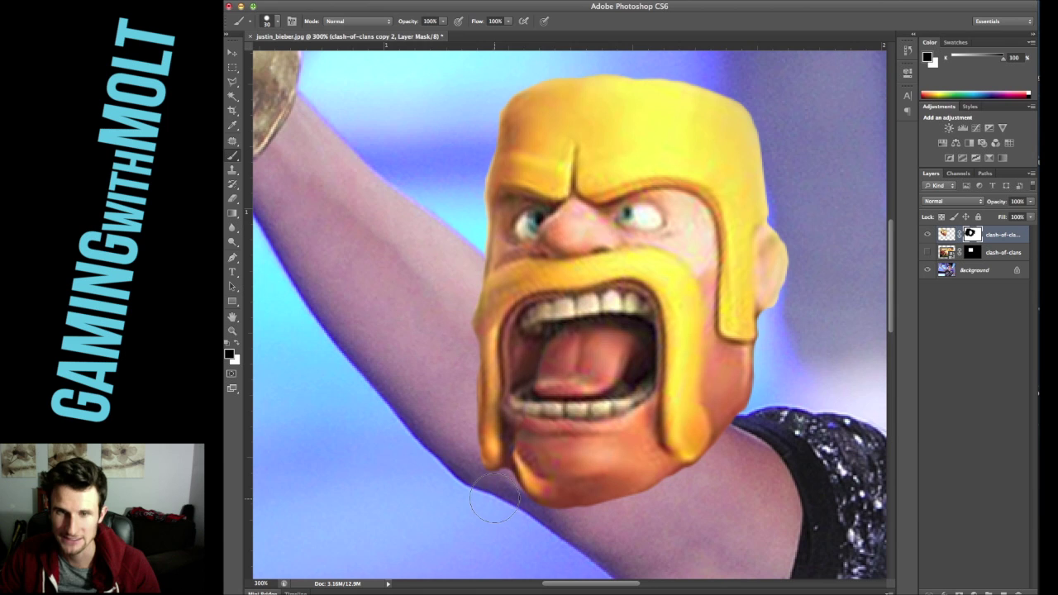
key(bracketleft)
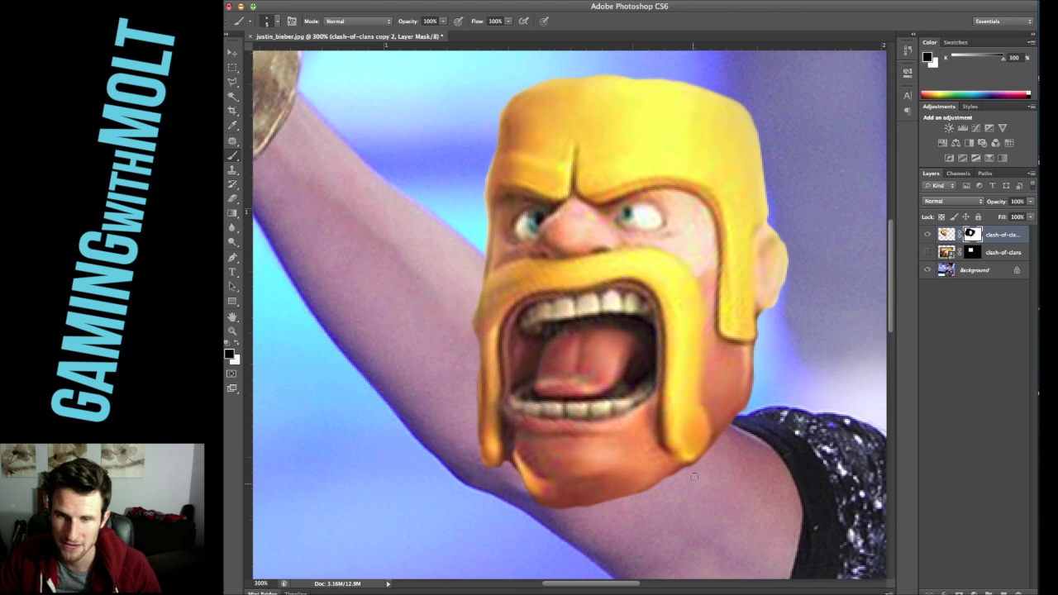
Step: Scale the barbarian head to about 140% with Free Transform and place it over the singer's face
key(super+minus)
key(super+minus)
key(super+minus)
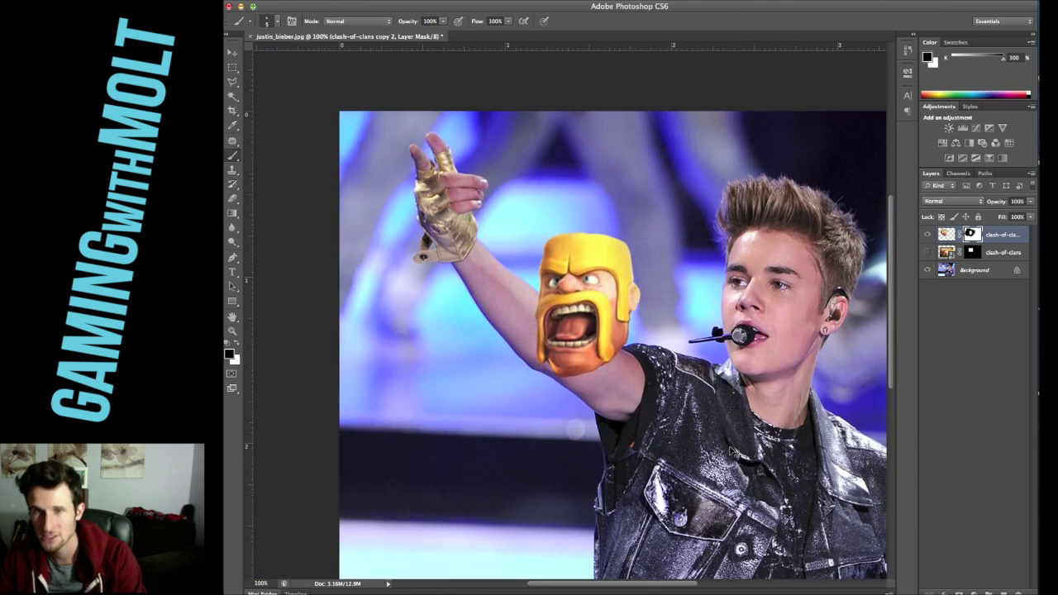
key(super+t)
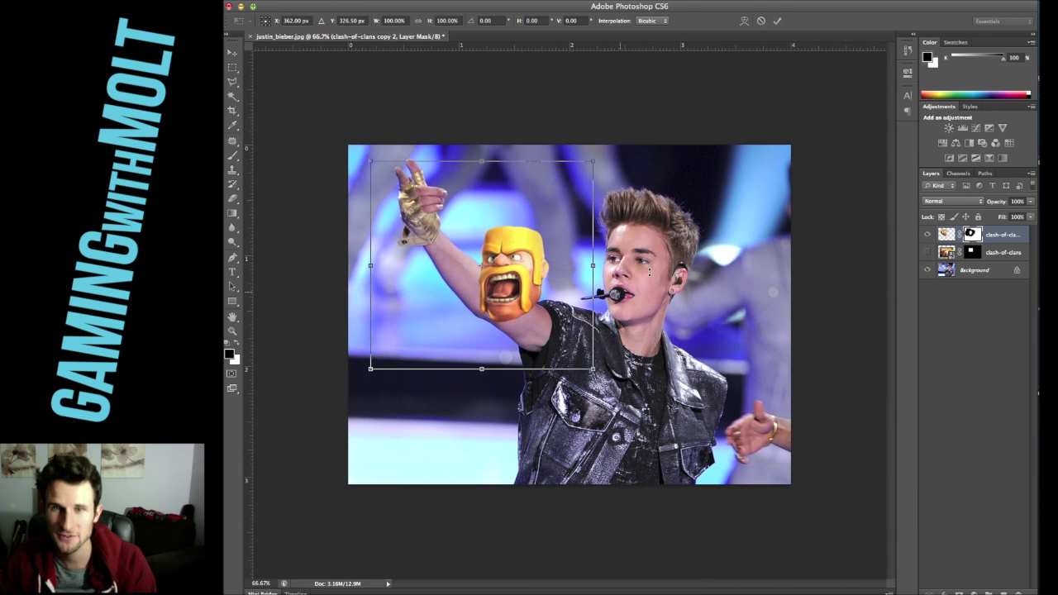
drag(591, 164, 637, 118)
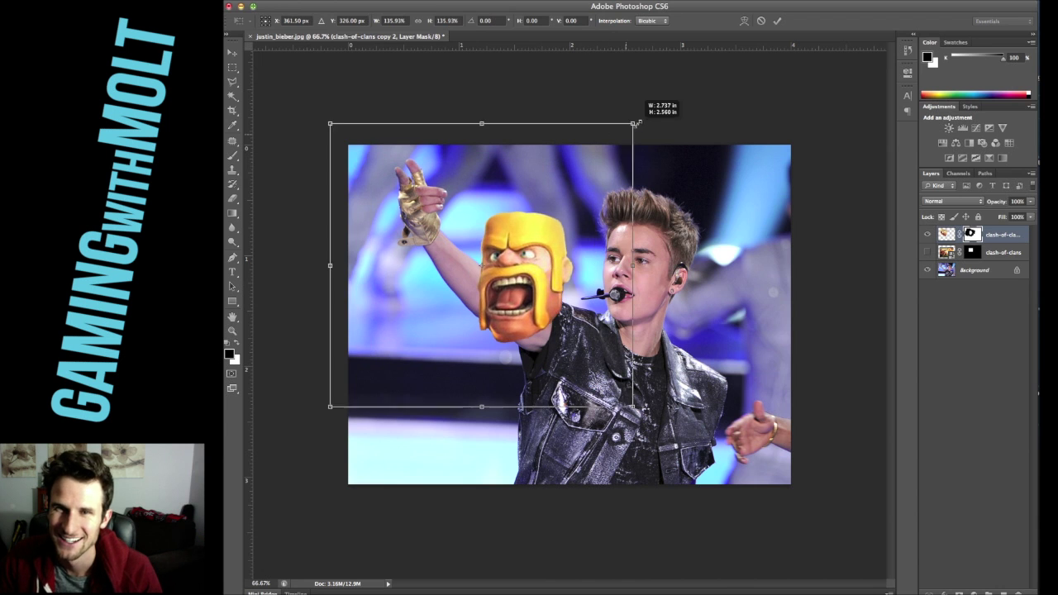
drag(559, 235, 668, 217)
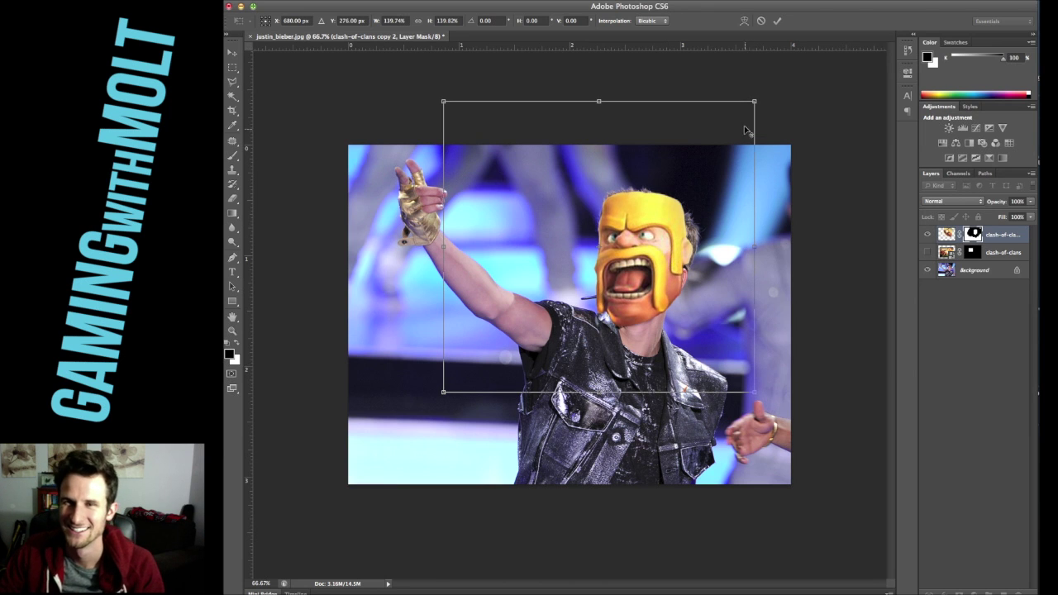
key(Return)
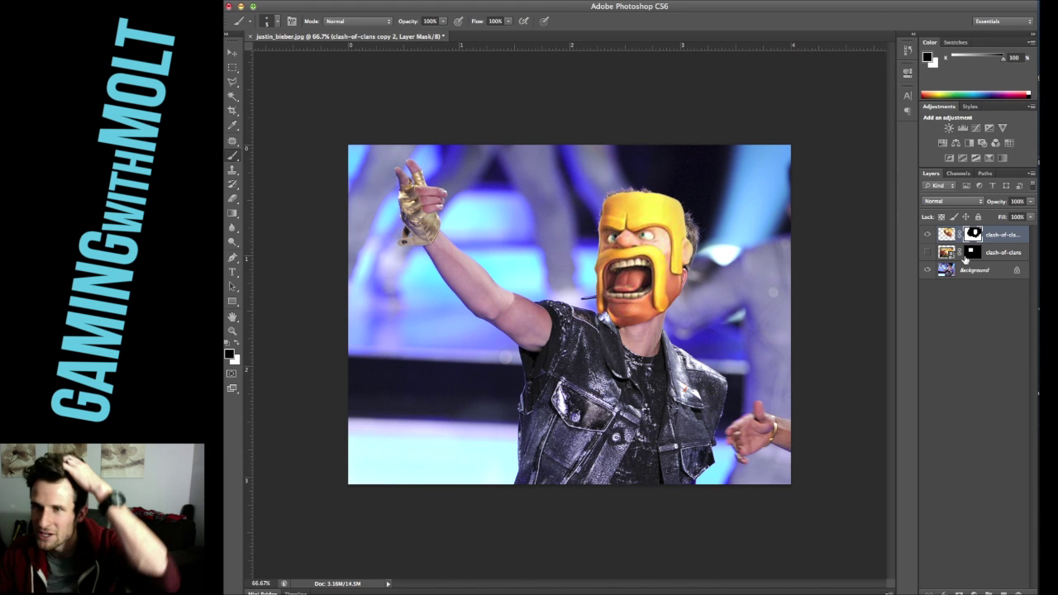
Step: Hide the barbarian head and copy the singer's mouth and headset microphone from the Background layer to a new layer above the head
click(928, 235)
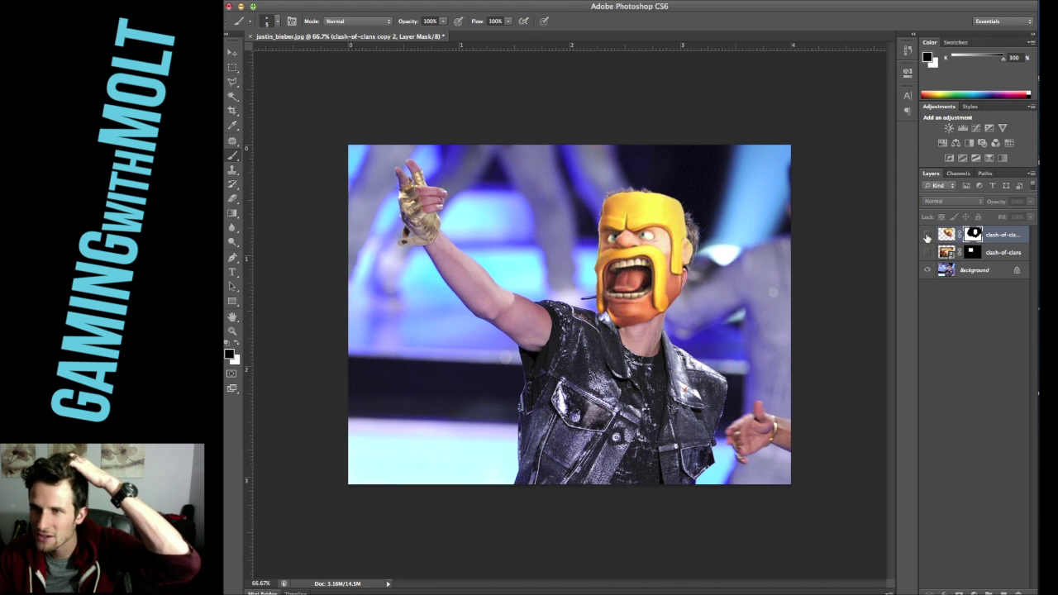
click(1002, 273)
key(m)
drag(573, 275, 668, 319)
right_click(617, 296)
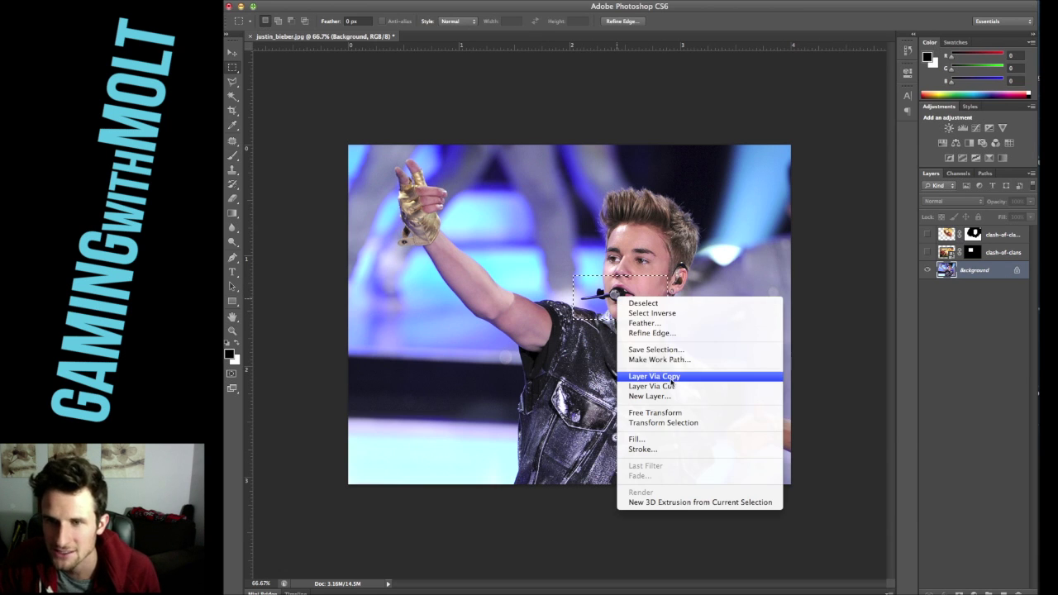
click(679, 376)
drag(994, 228, 992, 232)
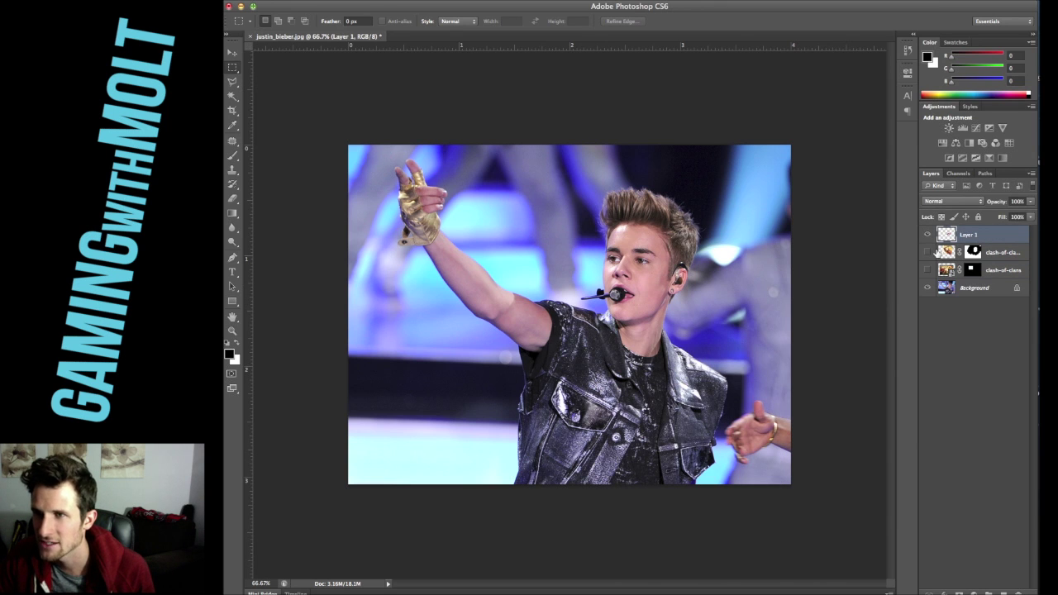
Step: Show the barbarian head again and move the copied microphone patch down onto the chest, just below the head
click(927, 252)
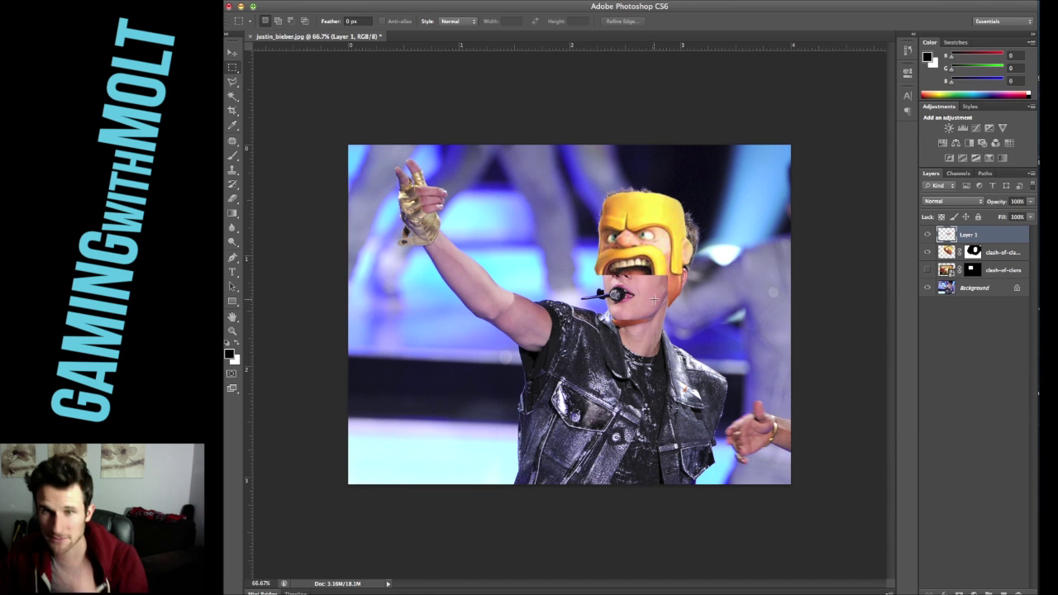
key(v)
drag(645, 304, 653, 364)
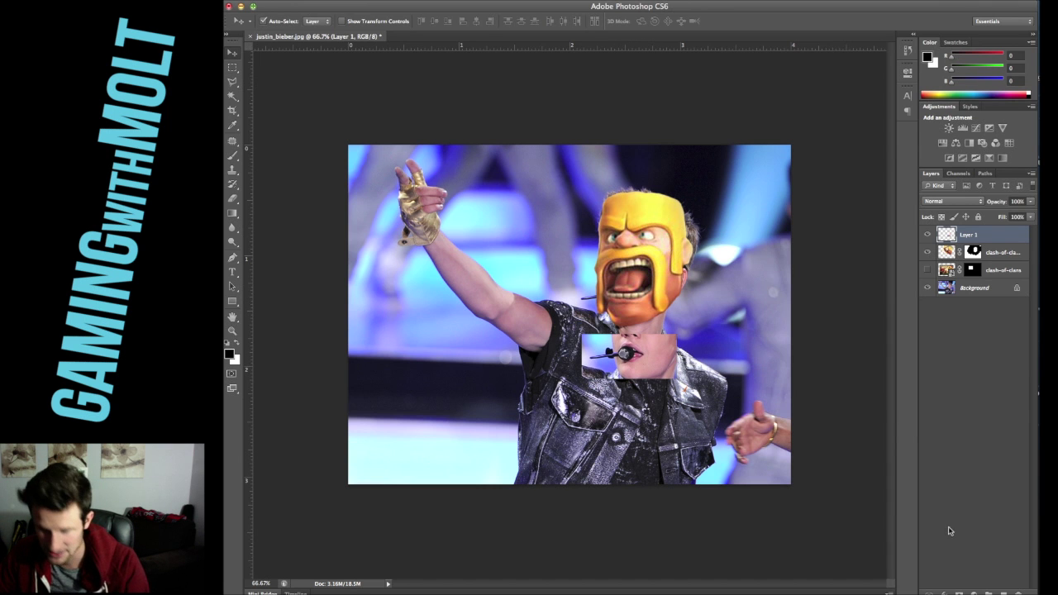
Step: Add a layer mask to the microphone patch and mask out its lower part, up to the microphone boom, with a 15 px brush
click(972, 593)
key(super+minus)
key(super+minus)
key(super+equal)
key(super+equal)
key(super+equal)
key(super+equal)
key(super+equal)
scroll(612, 330, right, 4)
scroll(612, 331, down, 2)
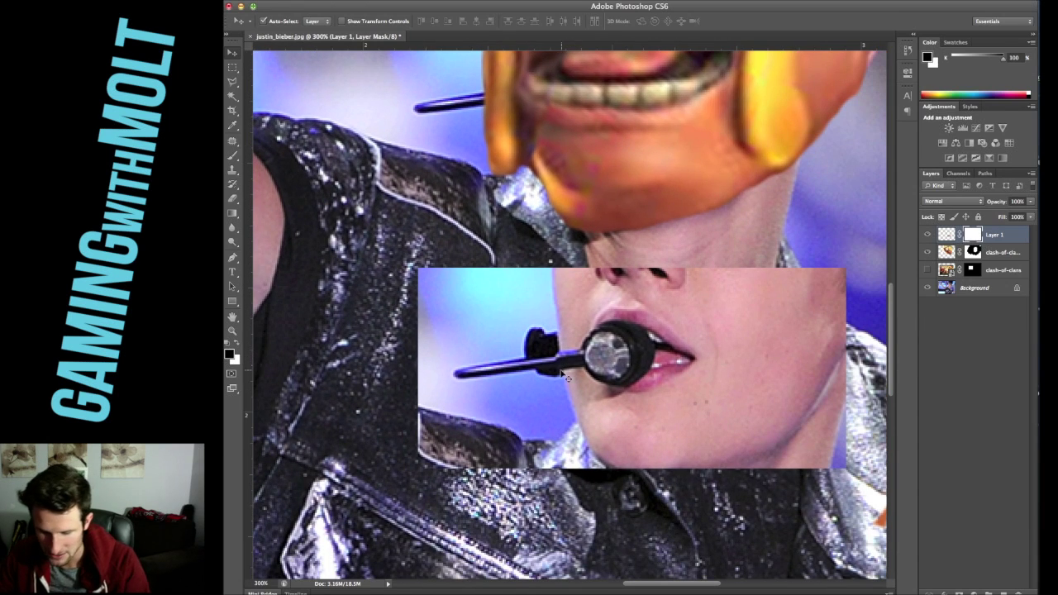
key(b)
key(bracketright)
key(bracketright)
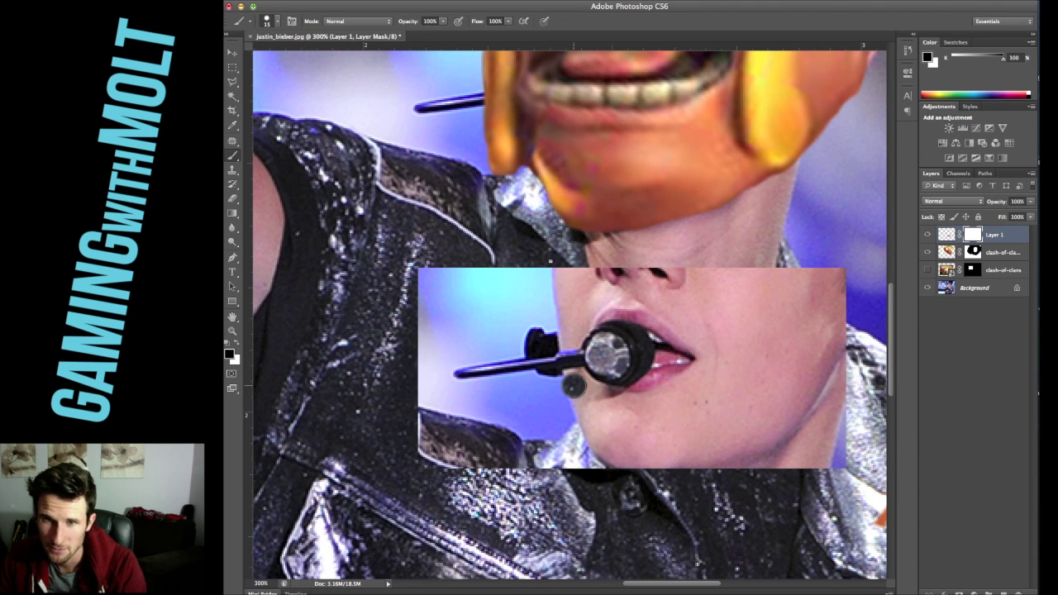
mouse_move(574, 383)
mouse_down()
mouse_move(430, 396)
mouse_move(416, 436)
mouse_move(582, 437)
mouse_move(502, 417)
mouse_move(515, 417)
mouse_move(601, 473)
mouse_move(795, 446)
mouse_move(736, 487)
mouse_move(839, 475)
mouse_move(874, 439)
mouse_move(813, 430)
mouse_move(715, 483)
mouse_move(712, 422)
mouse_move(583, 435)
mouse_move(564, 420)
mouse_move(568, 387)
mouse_up()
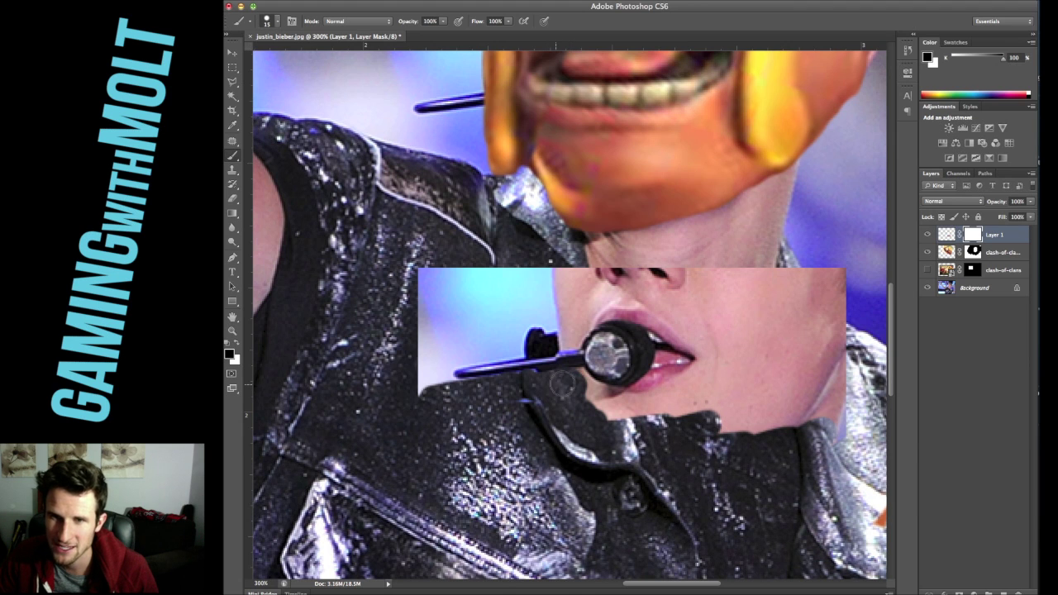
Step: Mask out the remaining face and background around the microphone and its boom, enlarging the brush for the bigger areas
mouse_move(581, 382)
mouse_down()
mouse_move(617, 405)
mouse_move(598, 407)
mouse_move(574, 381)
mouse_move(639, 398)
mouse_move(687, 376)
mouse_move(658, 382)
mouse_move(676, 320)
mouse_move(662, 408)
mouse_move(742, 379)
mouse_move(802, 410)
mouse_move(753, 447)
mouse_move(829, 406)
mouse_move(854, 428)
mouse_move(839, 333)
mouse_move(852, 363)
mouse_move(848, 326)
mouse_move(817, 294)
mouse_up()
key(bracketright)
mouse_move(803, 225)
mouse_down()
mouse_move(831, 287)
mouse_move(817, 425)
mouse_move(789, 332)
mouse_move(719, 333)
mouse_move(674, 379)
mouse_move(684, 338)
mouse_move(640, 282)
mouse_move(716, 268)
mouse_move(596, 277)
mouse_move(658, 298)
mouse_up()
key(bracketright)
mouse_move(680, 335)
mouse_down()
mouse_move(655, 292)
mouse_move(609, 269)
mouse_move(440, 269)
mouse_move(430, 395)
mouse_up()
key(bracketright)
mouse_move(489, 297)
mouse_down()
mouse_move(521, 301)
mouse_move(457, 315)
mouse_move(467, 326)
mouse_move(437, 344)
mouse_move(471, 351)
mouse_move(449, 364)
mouse_move(573, 342)
mouse_move(605, 302)
mouse_move(598, 313)
mouse_move(635, 304)
mouse_move(587, 302)
mouse_move(487, 327)
mouse_move(565, 329)
mouse_up()
key(bracketleft)
key(bracketleft)
key(bracketleft)
key(bracketleft)
key(bracketleft)
key(bracketleft)
key(bracketleft)
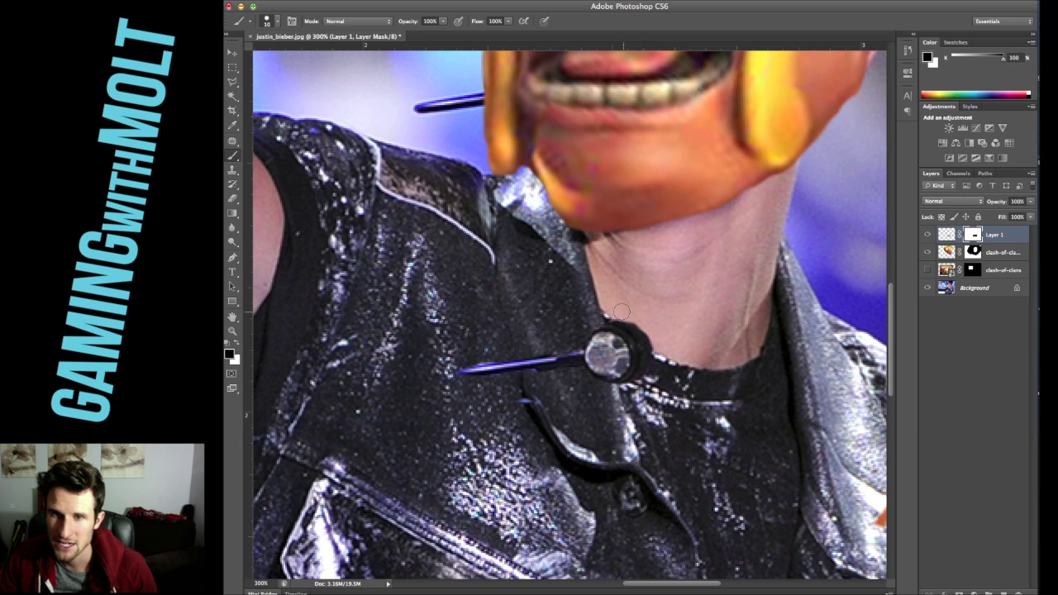
Step: Move the microphone cutout up over the barbarian's mouth so its boom lines up with the original one in the photo
key(v)
mouse_move(600, 373)
mouse_down()
mouse_move(612, 295)
mouse_move(602, 195)
mouse_move(578, 230)
mouse_up()
key(b)
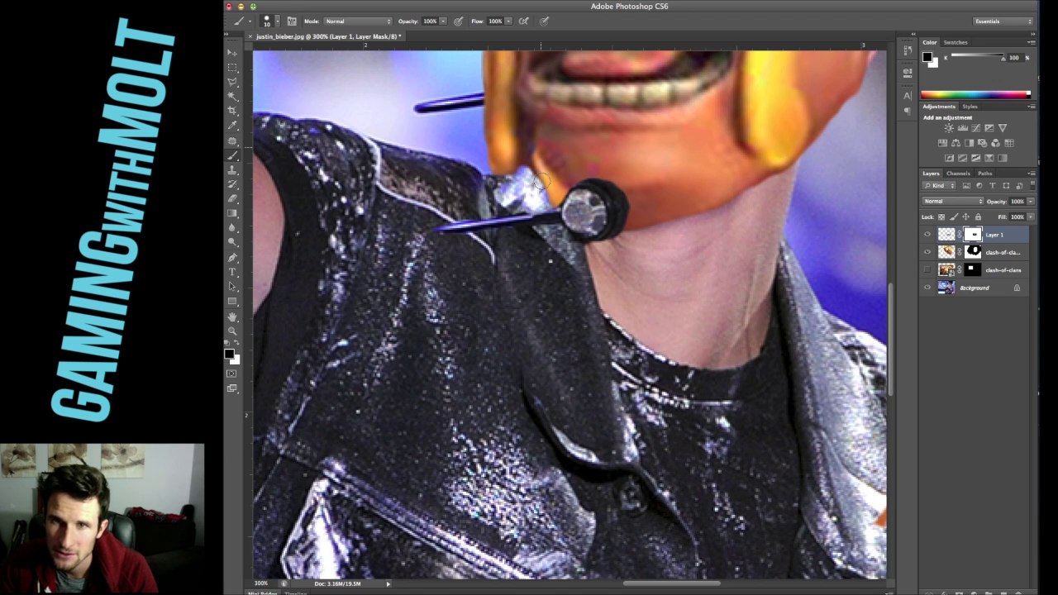
scroll(631, 175, up, 5)
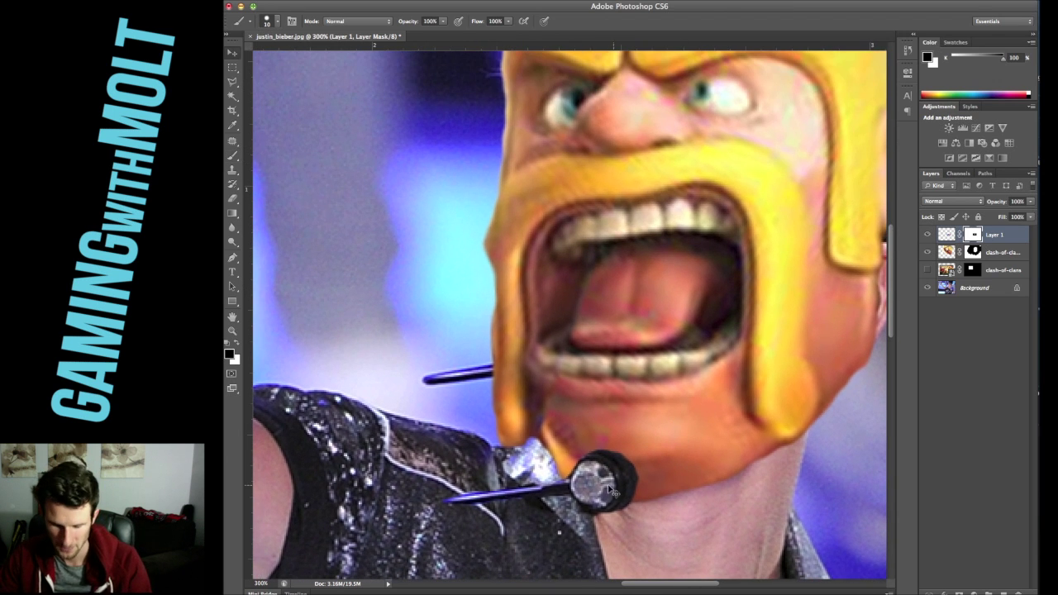
key(v)
drag(584, 486, 567, 370)
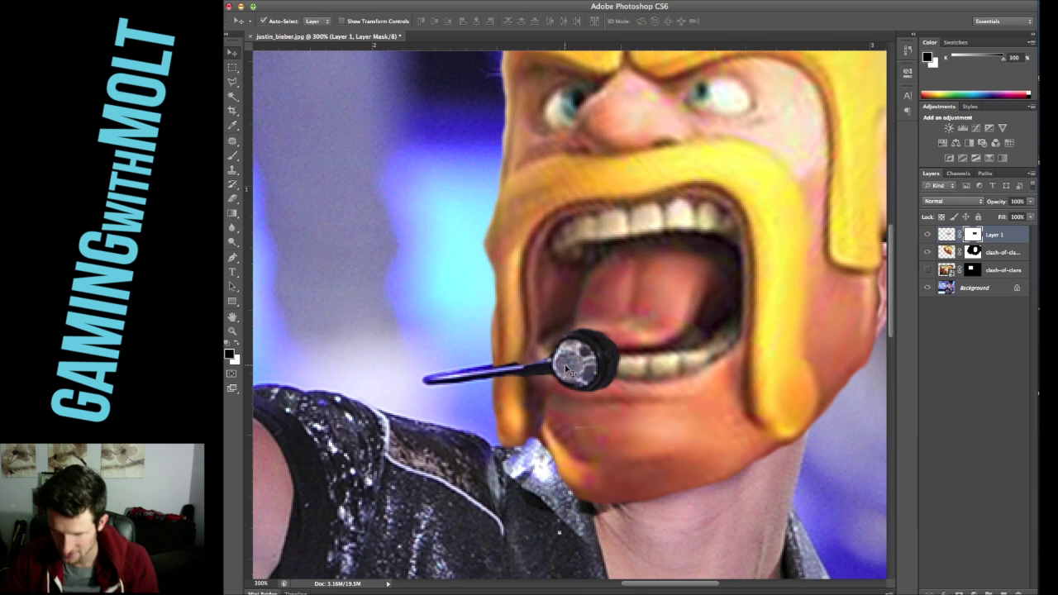
Step: Select the barbarian head layer and shift the head slightly down to sit lower on the neck
key(super+1)
key(super+minus)
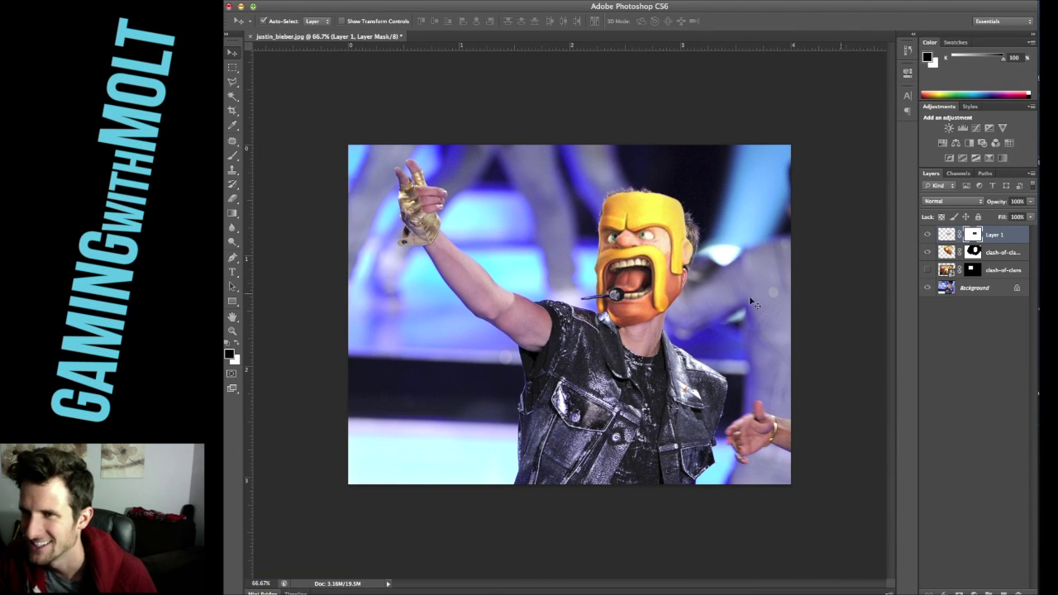
click(986, 252)
drag(688, 245, 666, 254)
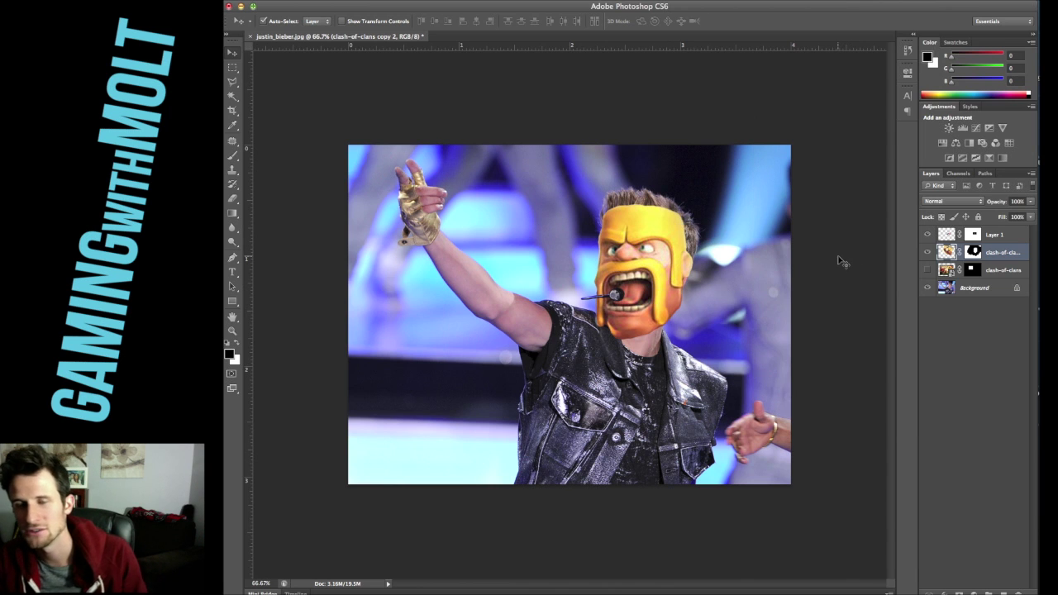
Step: Duplicate the Background layer and push the singer's hair in behind the barbarian head using Liquify with a 300 px brush
click(1002, 290)
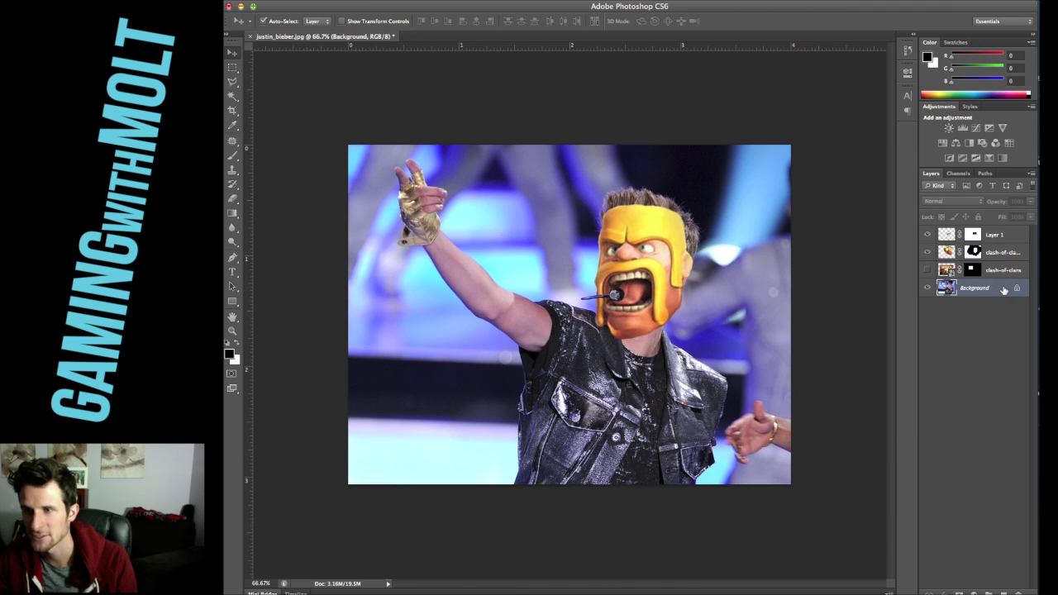
key(super+j)
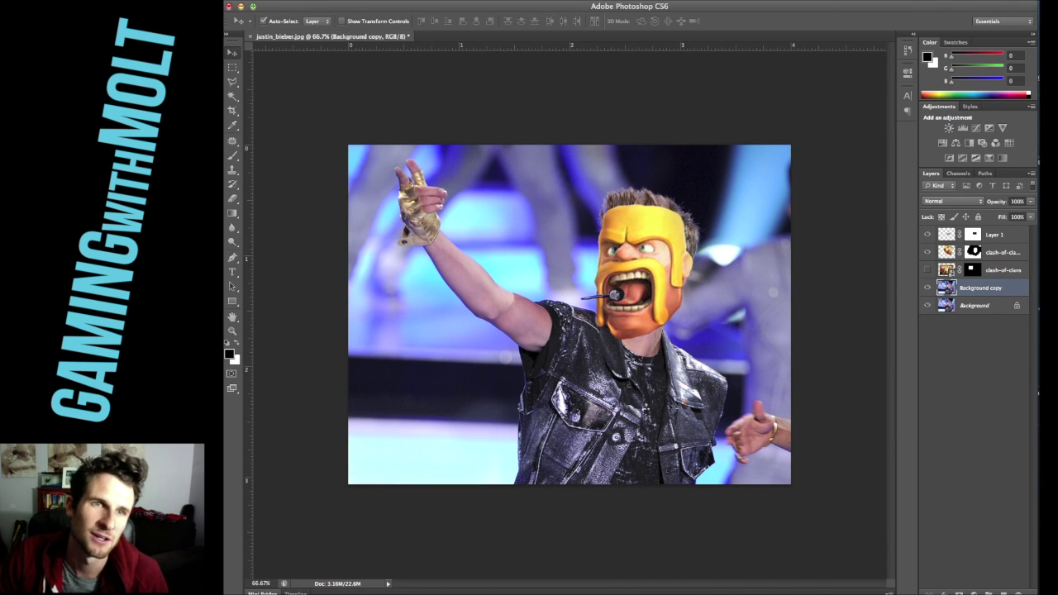
key(shift+super+x)
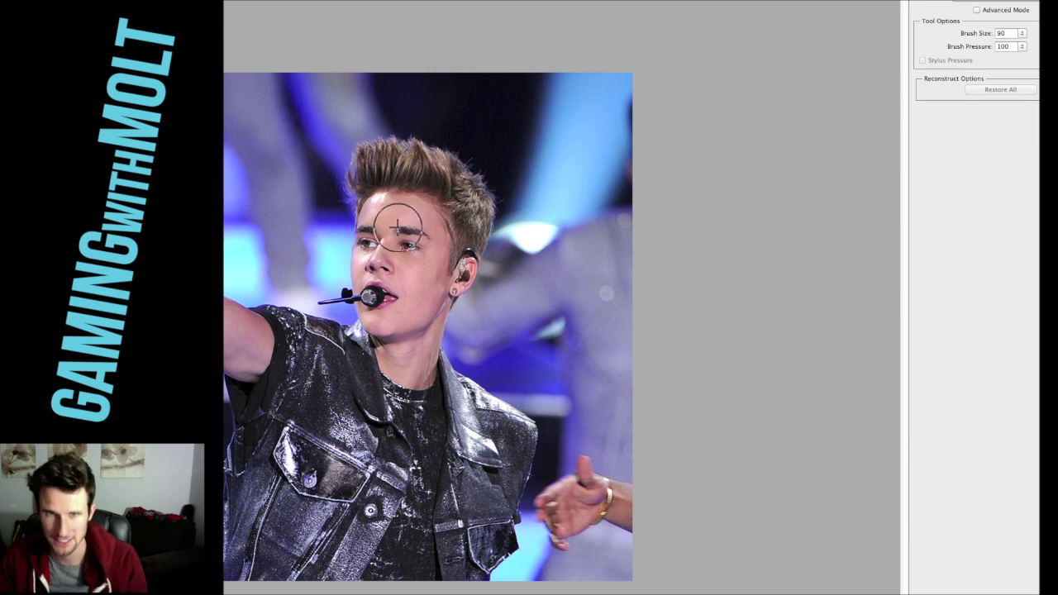
key(bracketright)
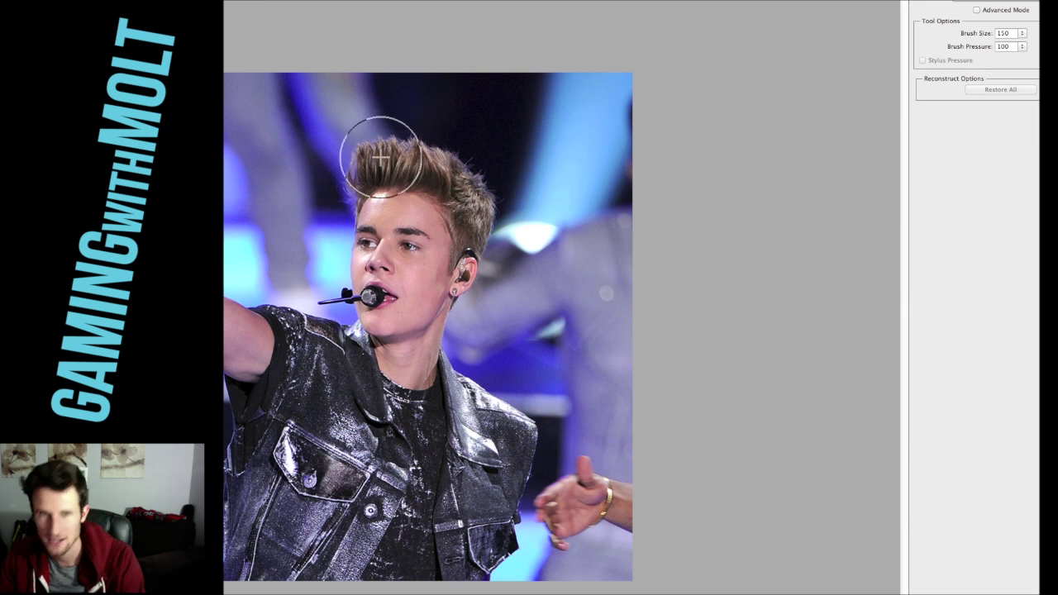
key(bracketright)
key(bracketright)
key(bracketright)
key(bracketright)
key(bracketright)
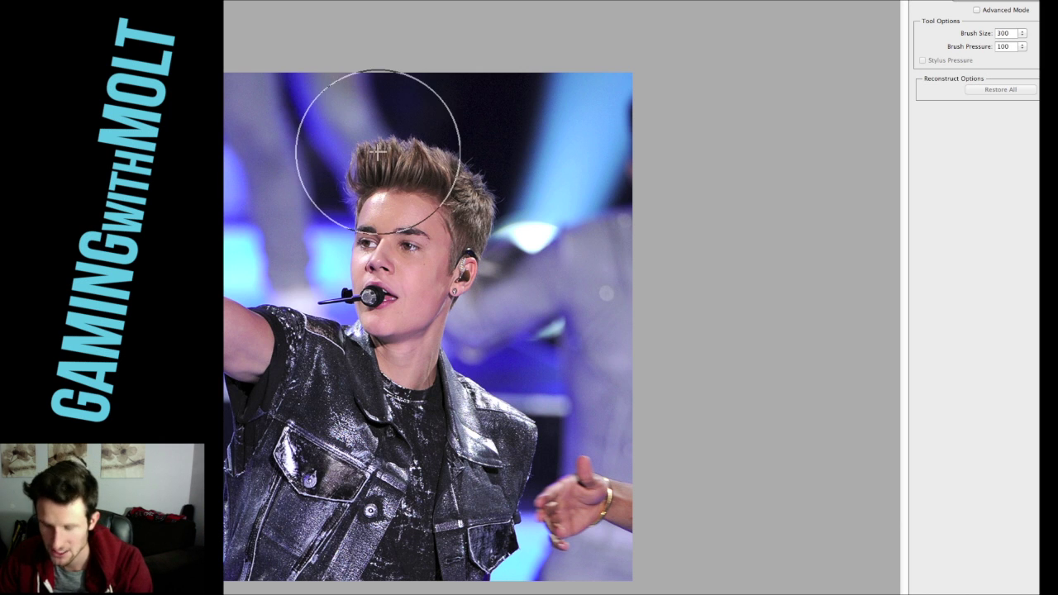
mouse_move(378, 152)
mouse_down()
mouse_move(388, 186)
mouse_move(447, 166)
mouse_move(444, 182)
mouse_move(467, 189)
mouse_move(459, 200)
mouse_move(481, 232)
mouse_move(438, 187)
mouse_move(390, 182)
mouse_move(391, 199)
mouse_move(366, 191)
mouse_move(373, 204)
mouse_move(455, 220)
mouse_up()
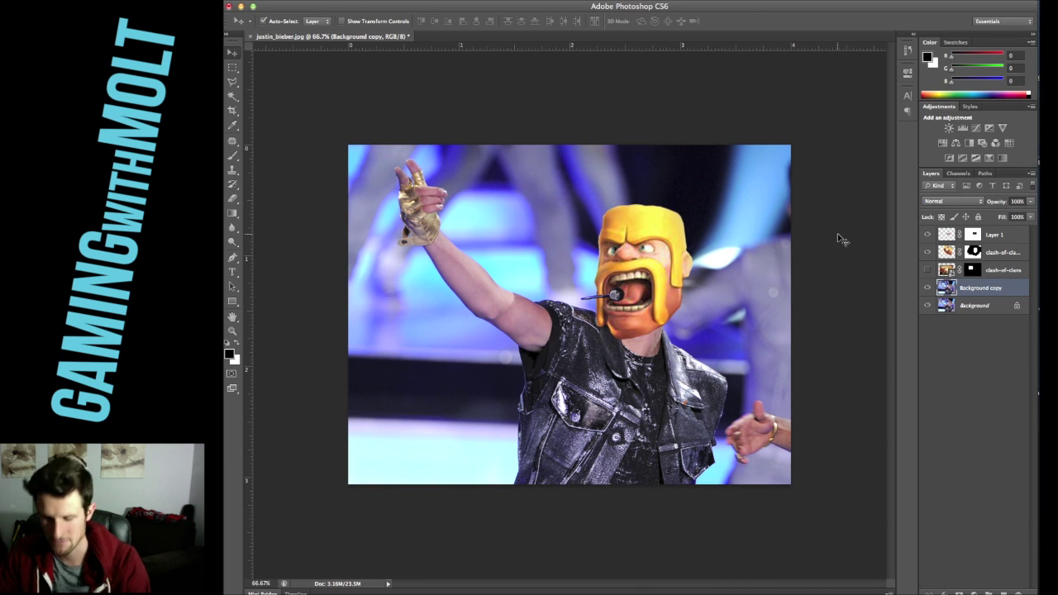
Step: Inspect the face swap up close and compare the image with and without the barbarian head layer
scroll(605, 261, up, 5)
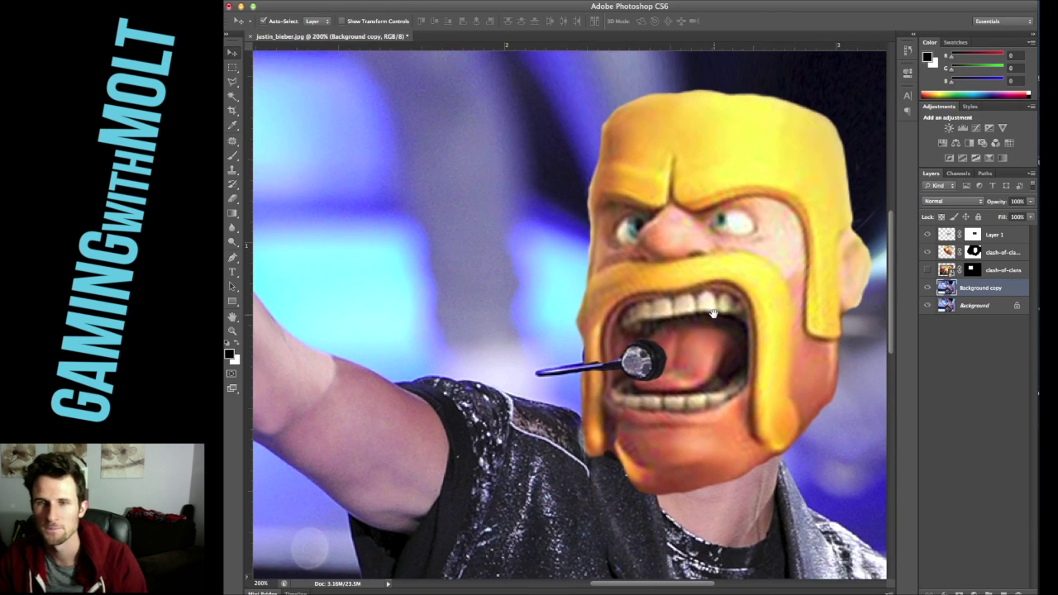
key(super+0)
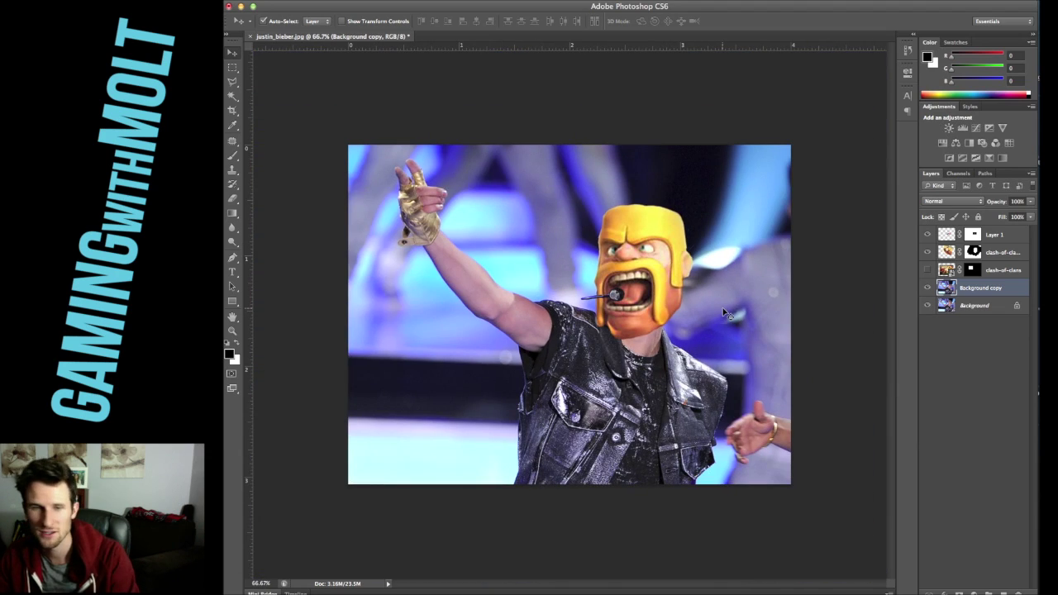
scroll(727, 308, up, 5)
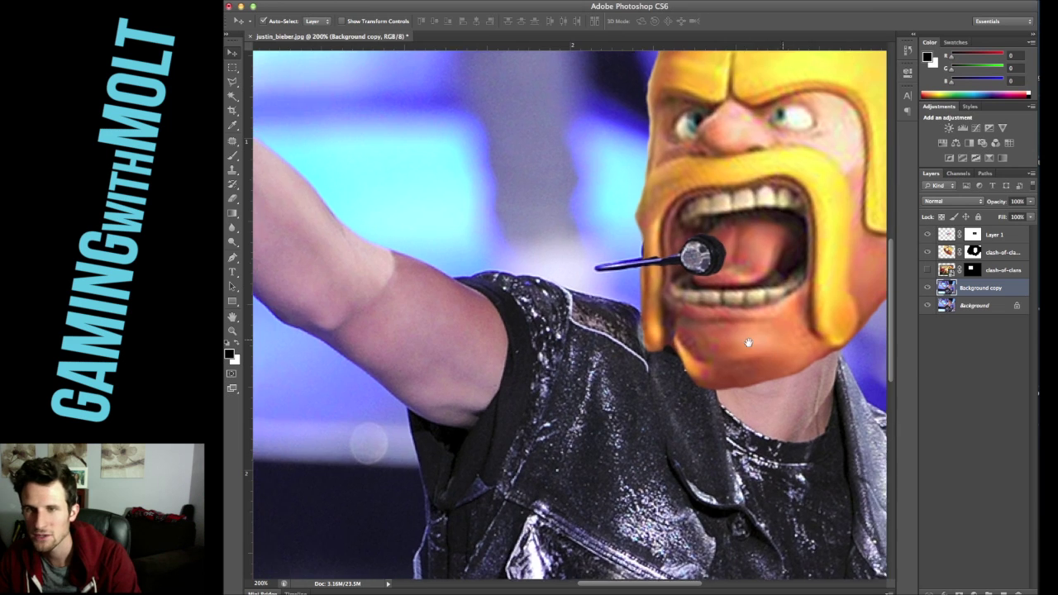
drag(749, 343, 585, 364)
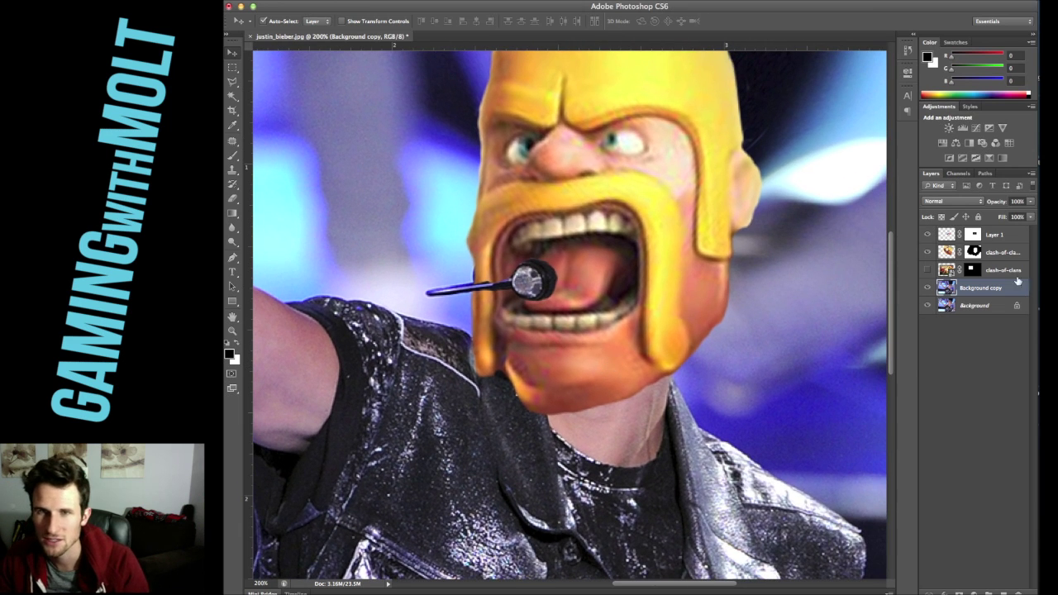
click(927, 252)
click(927, 252)
click(927, 252)
click(927, 253)
click(927, 253)
click(927, 252)
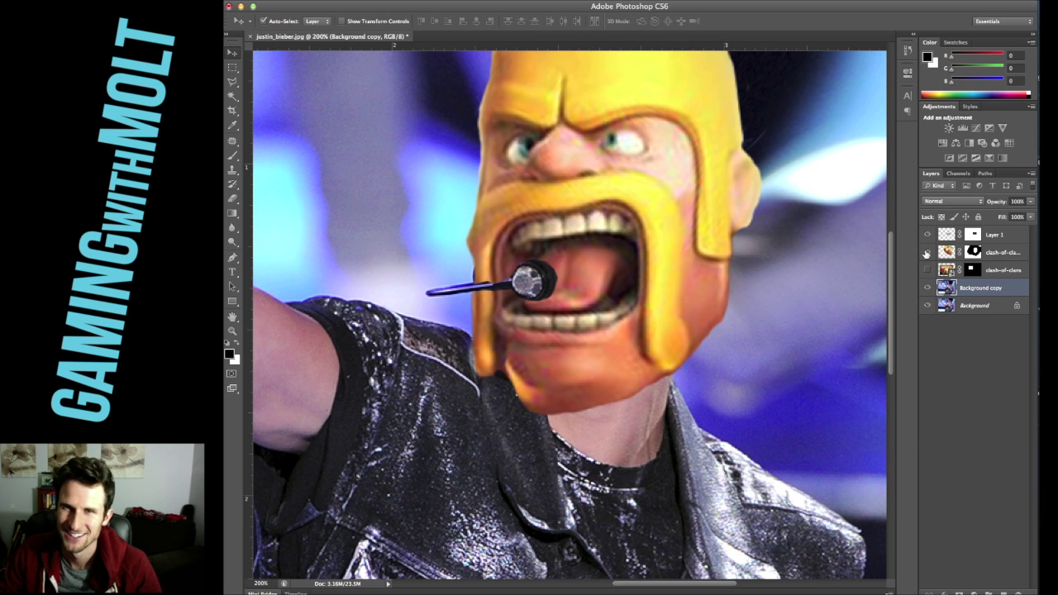
Step: Scale the barbarian head down to about 87% and reposition it over the neck behind the microphone
click(1017, 252)
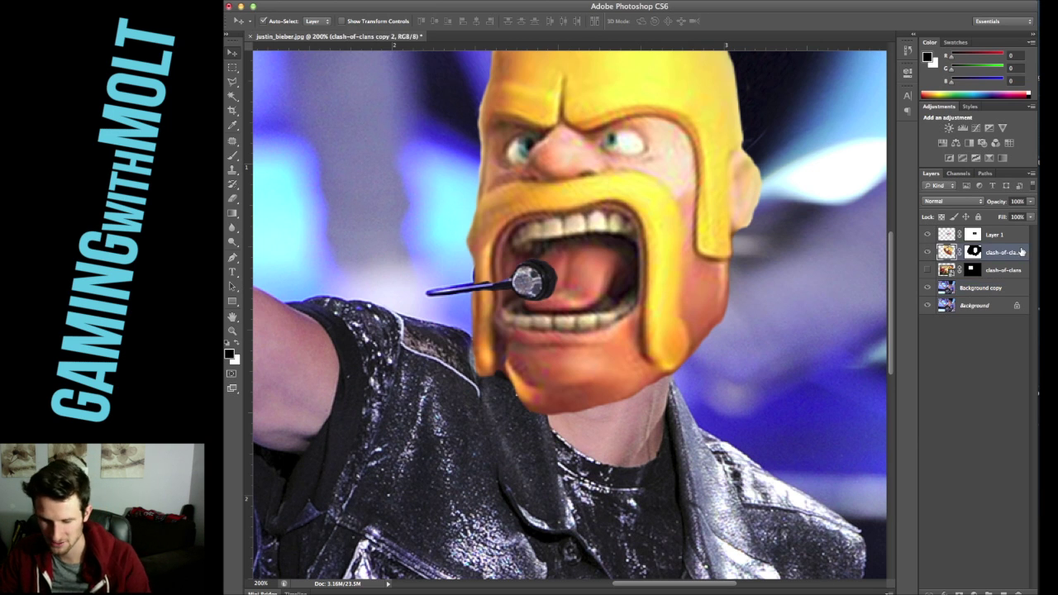
key(super+1)
key(super+t)
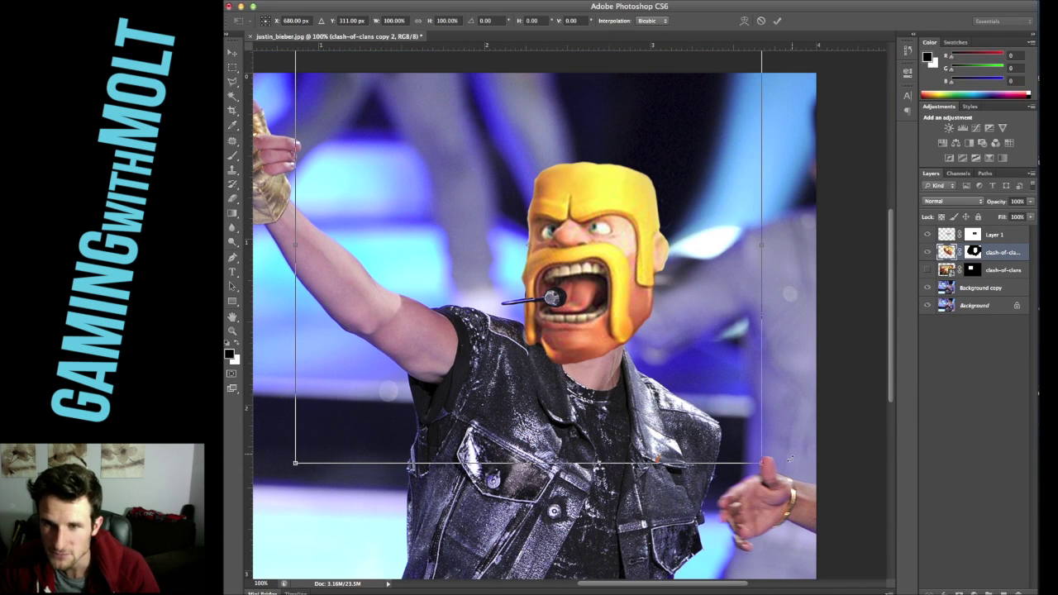
drag(762, 465, 742, 447)
drag(655, 343, 660, 348)
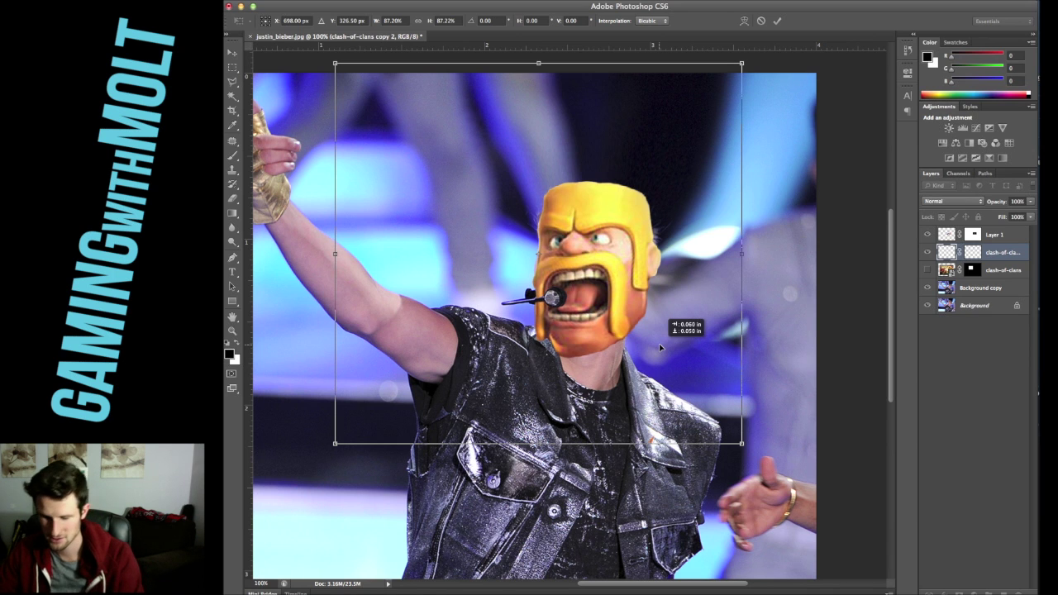
drag(659, 348, 660, 349)
key(Return)
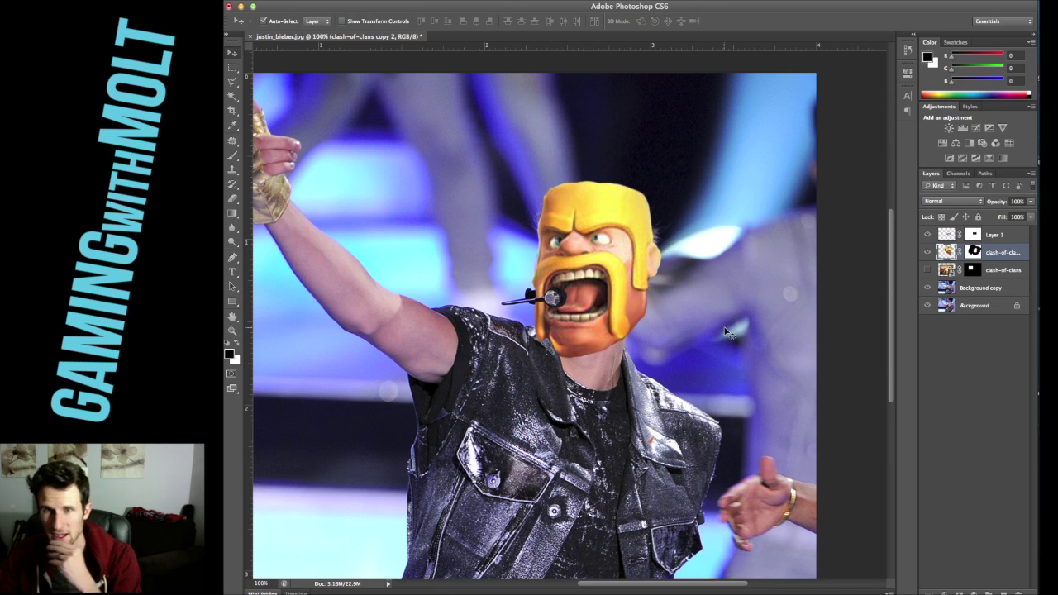
Step: Undo the last scaling and repositioning of the barbarian head, and check the restored head against the whole photo
key(ctrl+t)
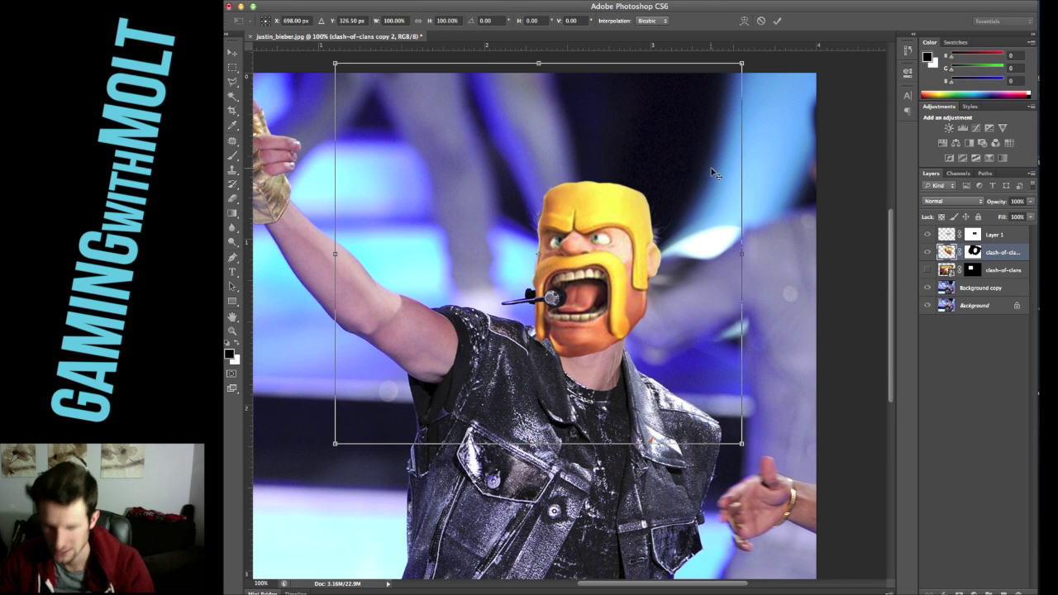
key(Escape)
key(ctrl+alt+z)
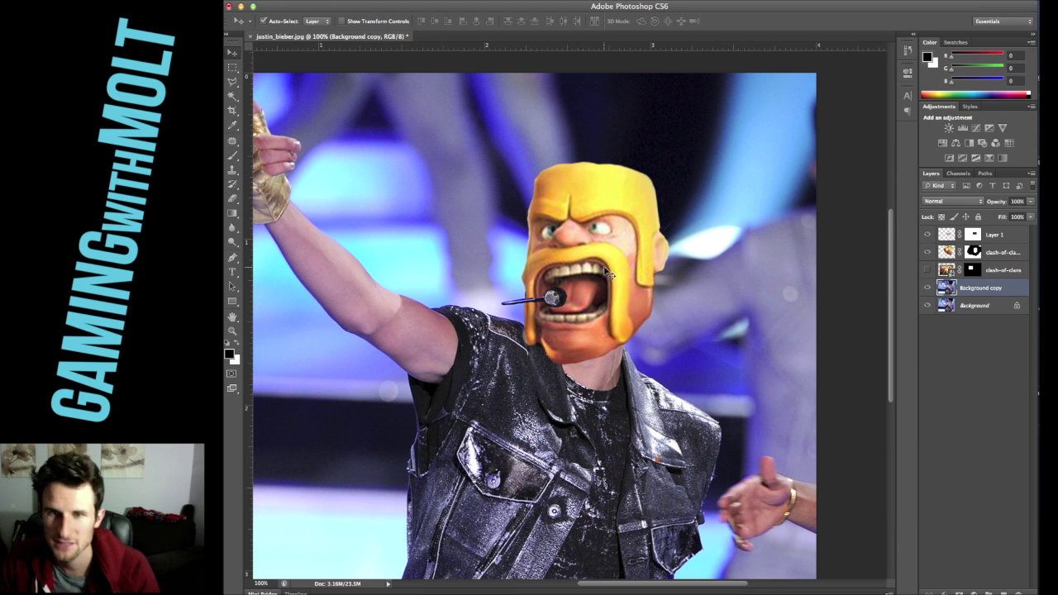
key(ctrl+minus)
key(ctrl+minus)
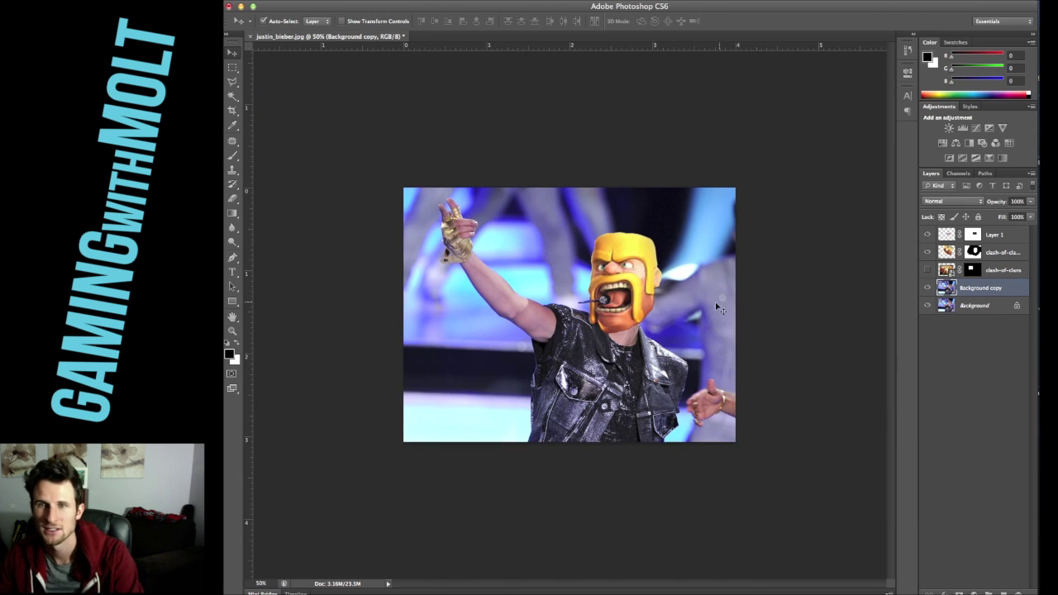
key(ctrl+plus)
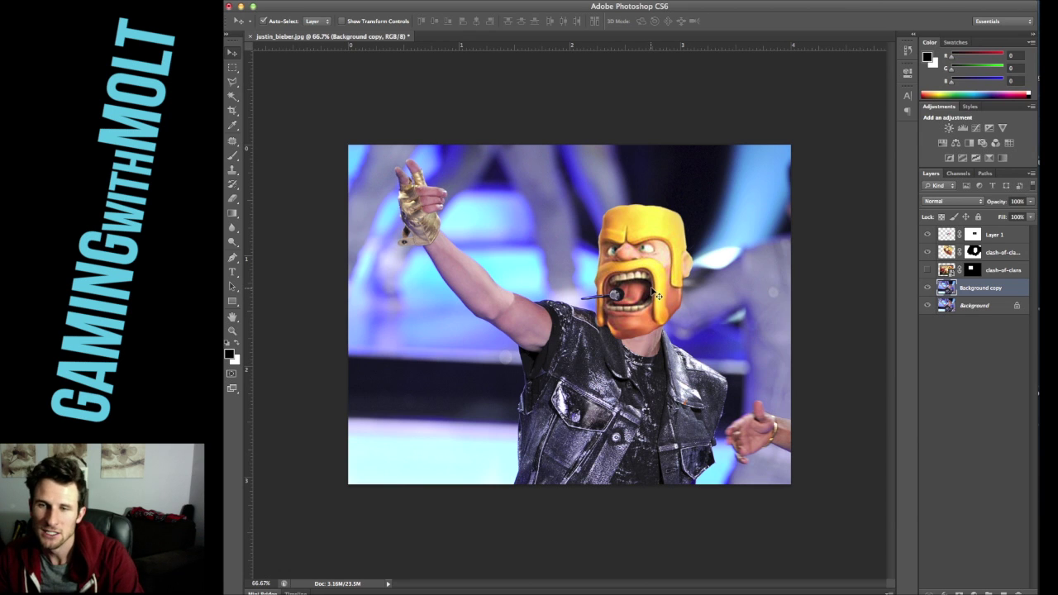
scroll(666, 291, up, 3)
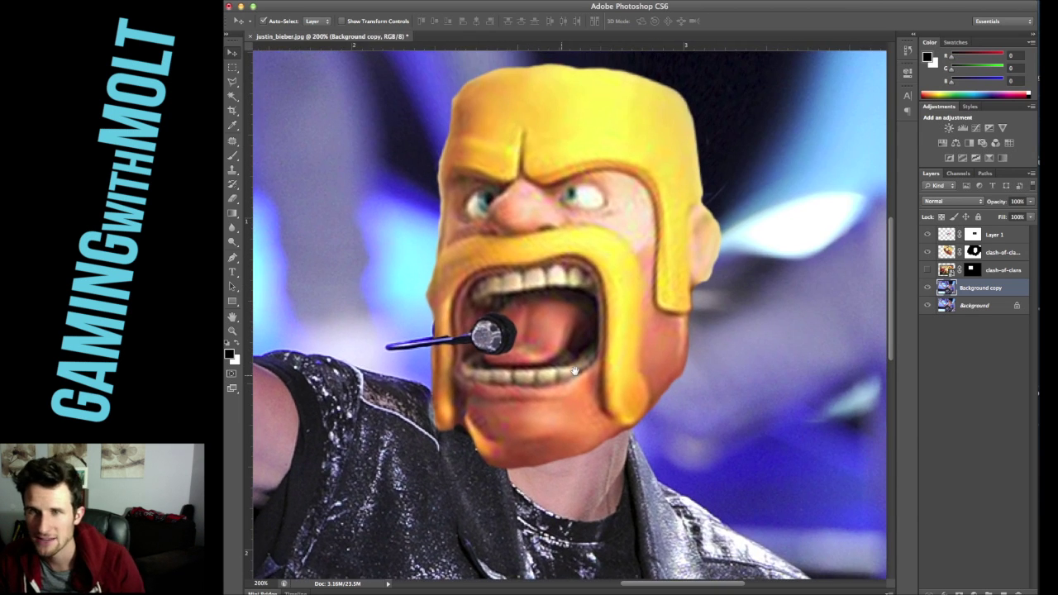
Step: Lighten the barbarian's chin and jaw on the head layer using the Dodge tool with a 70 px brush, Midtones range and 50% exposure
click(955, 252)
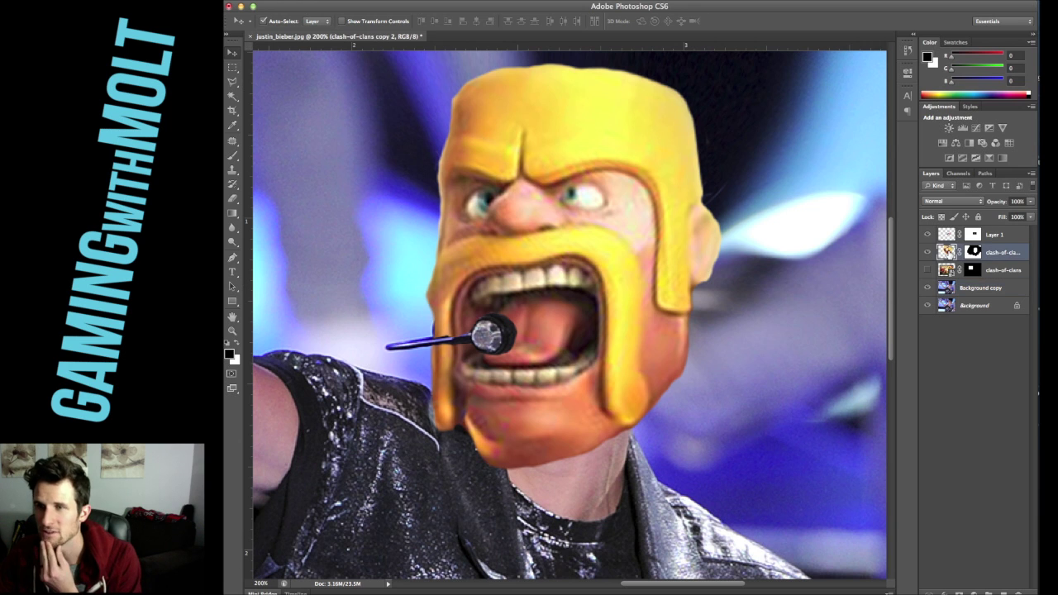
click(233, 227)
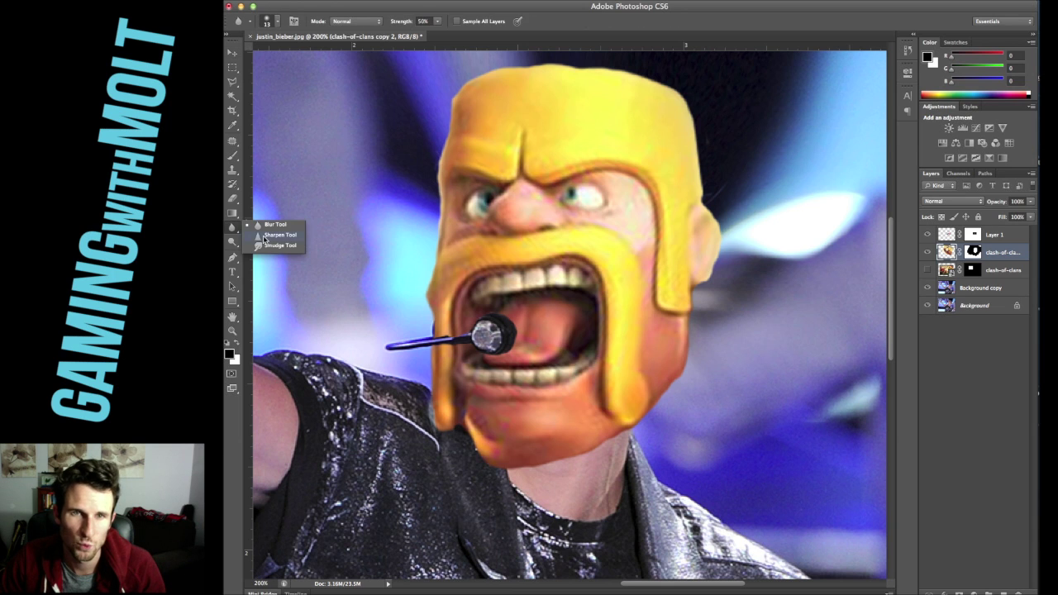
click(234, 243)
right_click(233, 244)
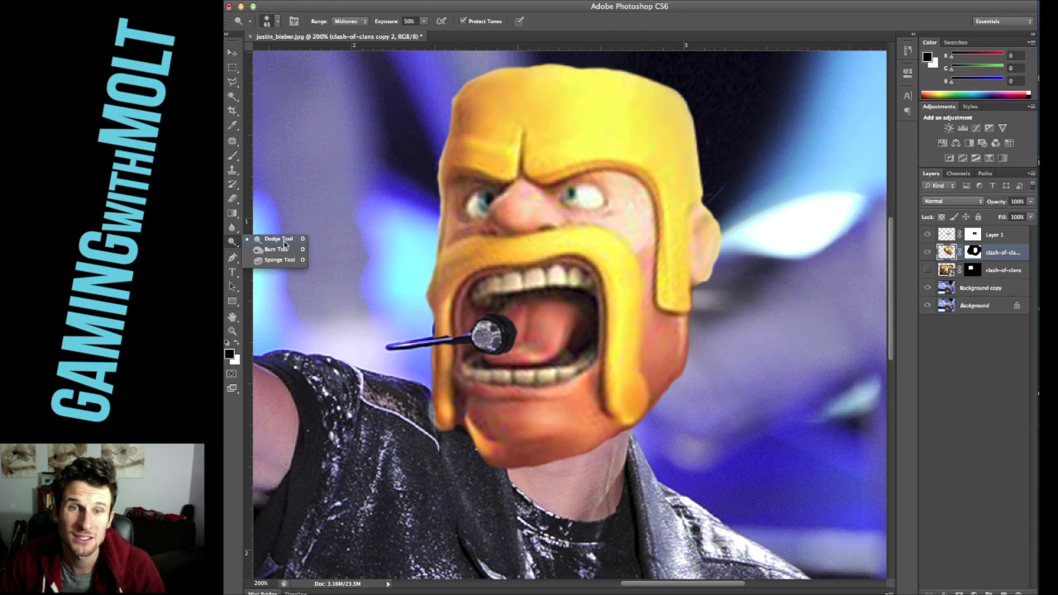
click(265, 254)
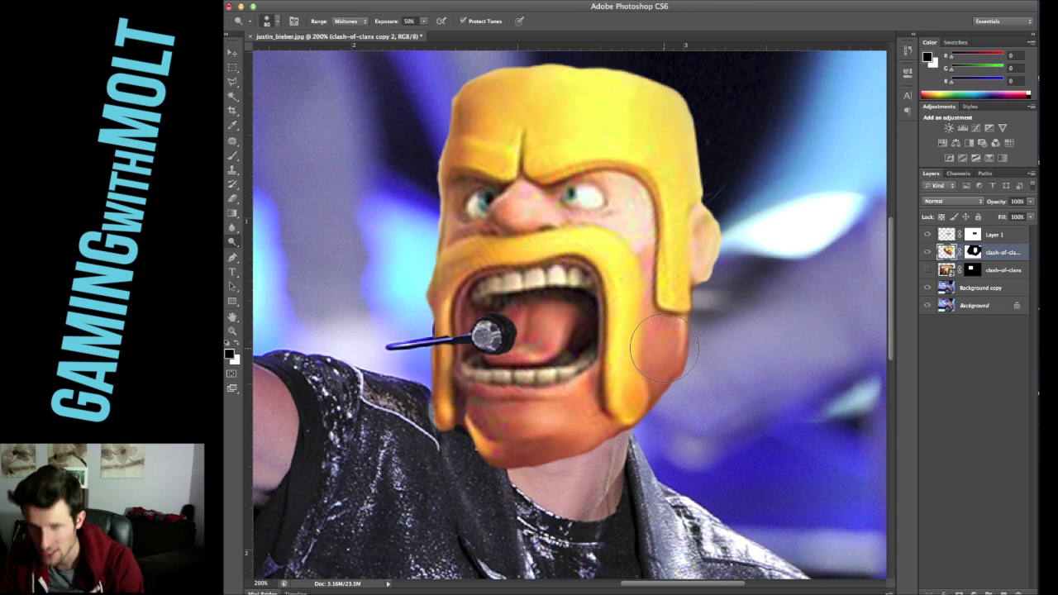
key(bracketright)
mouse_move(571, 417)
mouse_down()
mouse_move(525, 439)
mouse_move(544, 431)
mouse_move(481, 431)
mouse_move(568, 437)
mouse_move(574, 429)
mouse_move(509, 447)
mouse_move(559, 465)
mouse_move(680, 391)
mouse_move(691, 366)
mouse_move(688, 394)
mouse_move(554, 463)
mouse_move(502, 458)
mouse_move(483, 440)
mouse_up()
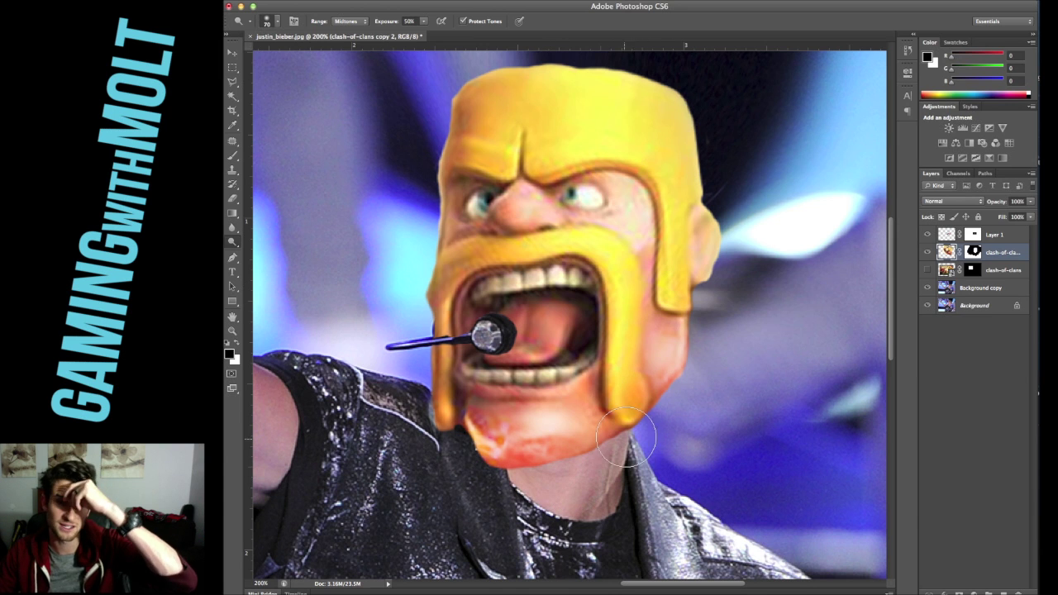
Step: Reveal the barbarian's neck and shoulder area by painting white on the head layer's mask with a 45 px brush
click(975, 252)
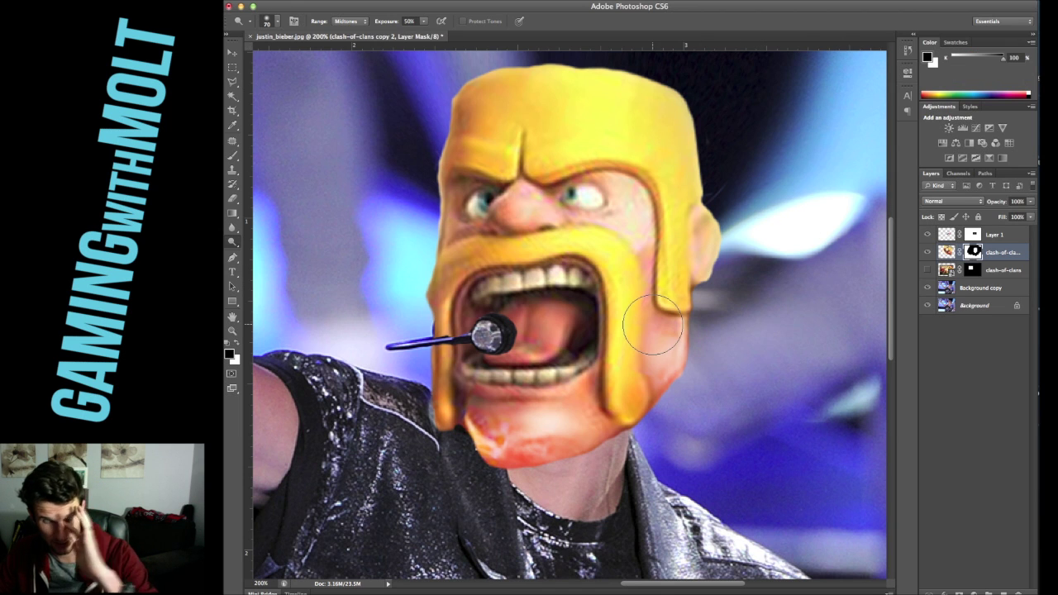
key(b)
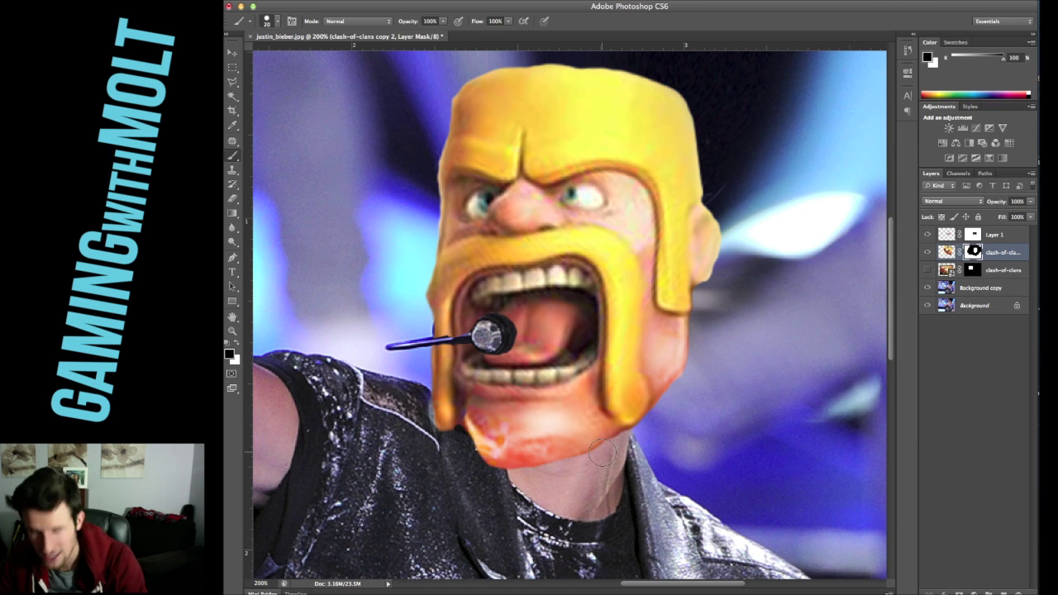
key(c)
key(x)
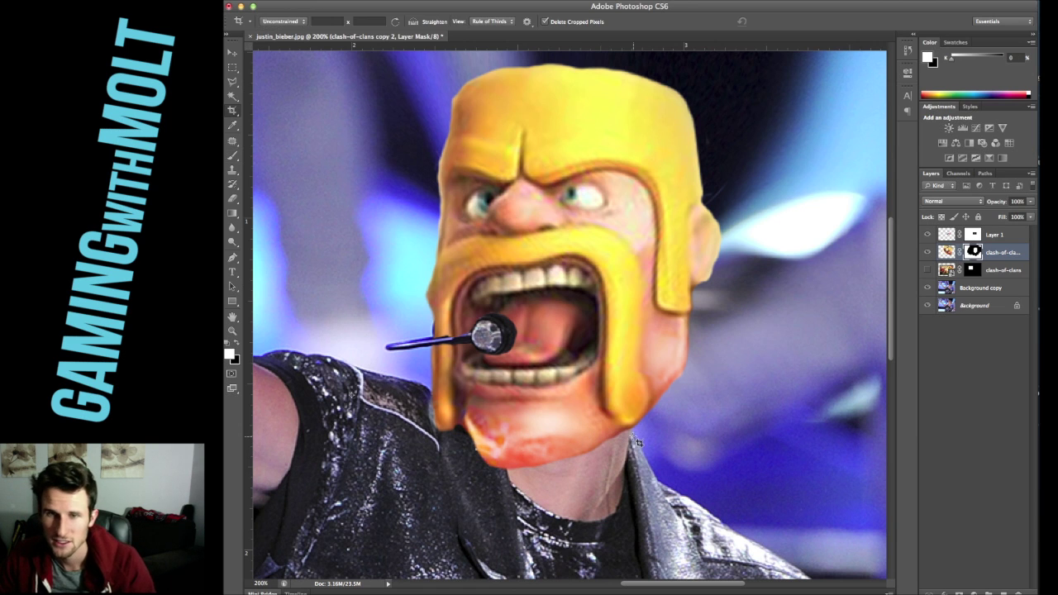
key(b)
key(x)
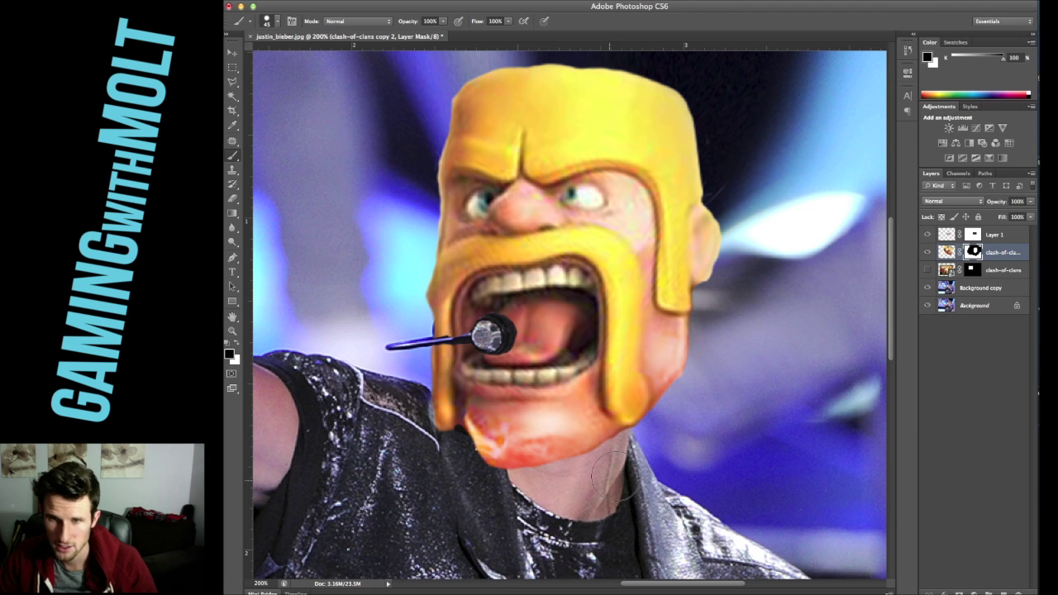
key(x)
mouse_move(635, 462)
mouse_down()
mouse_move(534, 489)
mouse_move(477, 486)
mouse_move(460, 446)
mouse_up()
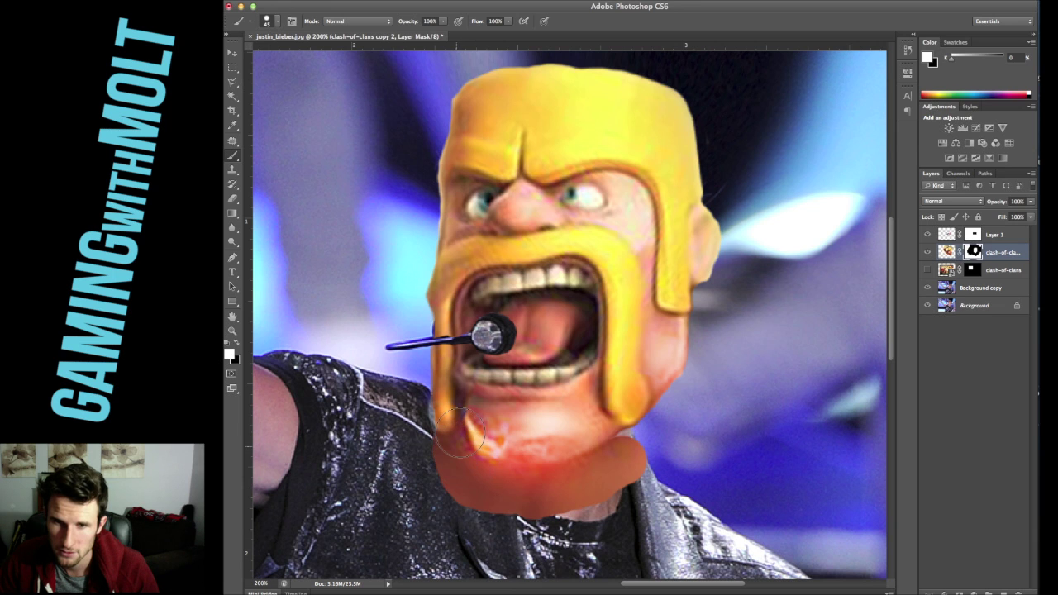
mouse_move(654, 450)
mouse_down()
mouse_move(694, 397)
mouse_move(636, 428)
mouse_move(703, 509)
mouse_move(748, 347)
mouse_move(777, 401)
mouse_move(825, 392)
mouse_up()
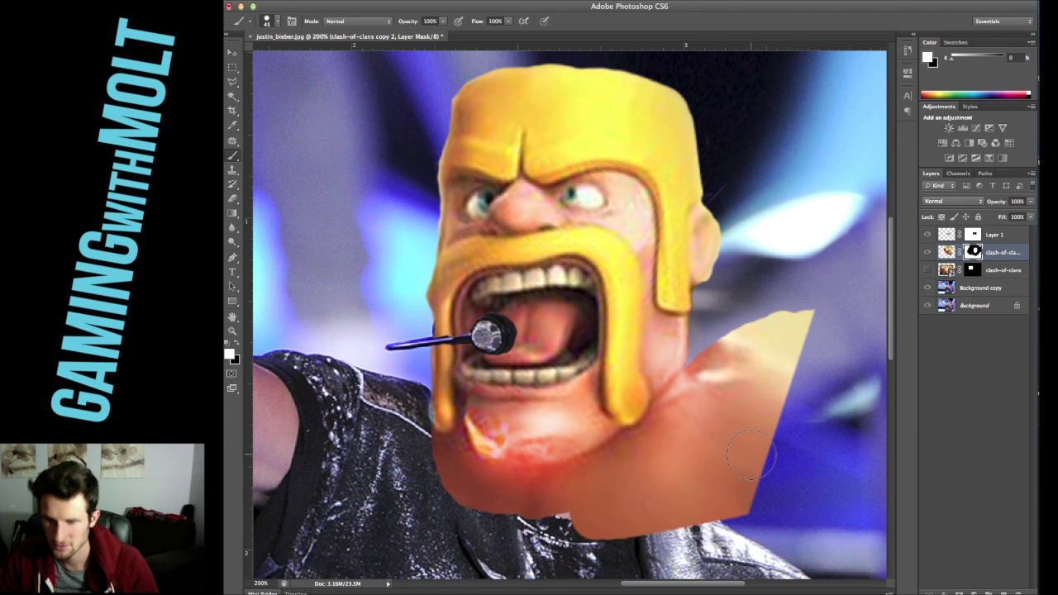
mouse_move(700, 470)
mouse_down()
mouse_move(497, 521)
mouse_move(485, 484)
mouse_up()
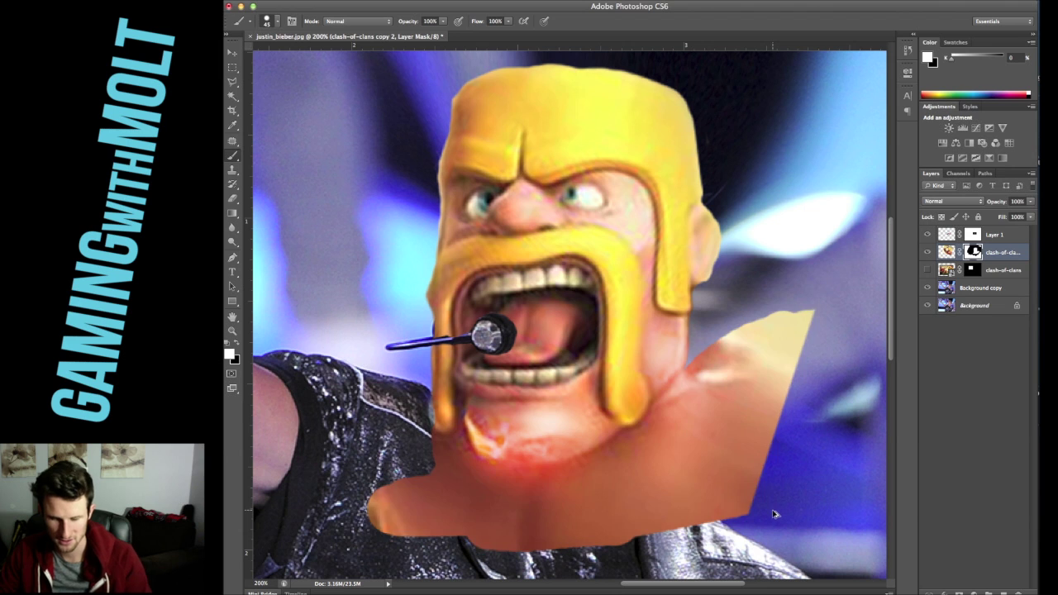
Step: Undo the last reveal stroke and trim the lower edge of the chin by painting black on the mask with a 10 px brush
key(super+z)
mouse_move(525, 488)
mouse_down()
mouse_move(449, 456)
mouse_move(459, 453)
mouse_up()
key(x)
key(bracketleft)
key(bracketleft)
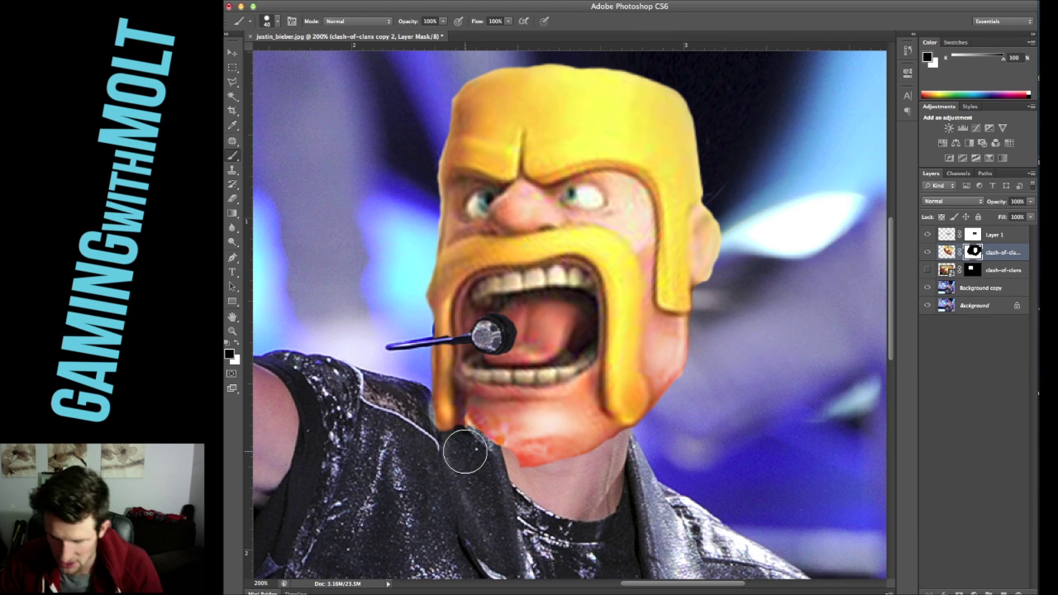
key(bracketleft)
key(bracketleft)
drag(488, 446, 546, 465)
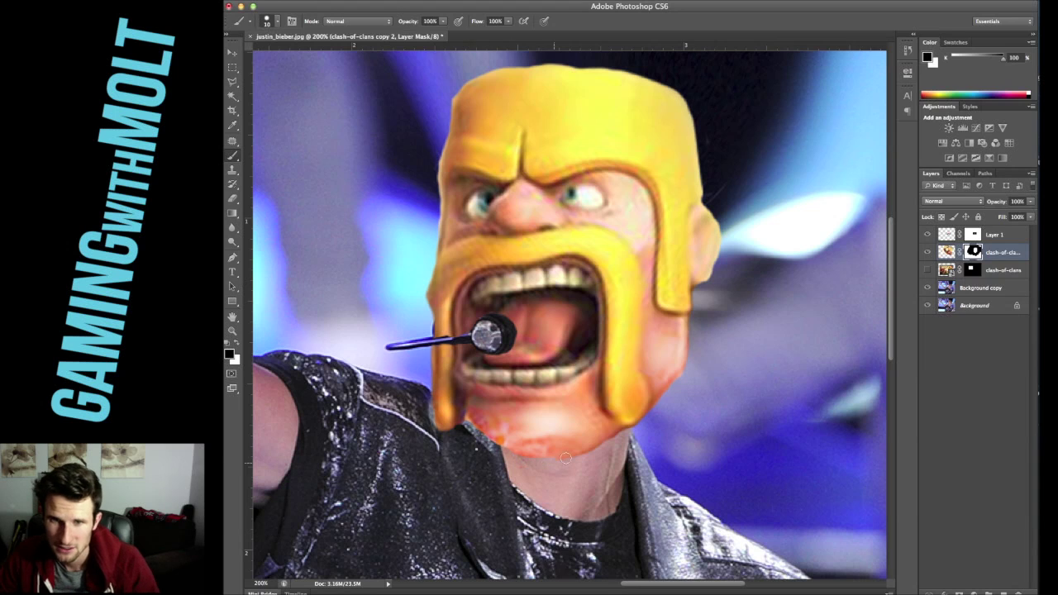
Step: Undo the mask painting and the Dodge strokes on the barbarian's chin and jaw
key(super+alt+z)
key(super+alt+z)
key(super+shift+z)
key(super+alt+z)
key(super+alt+z)
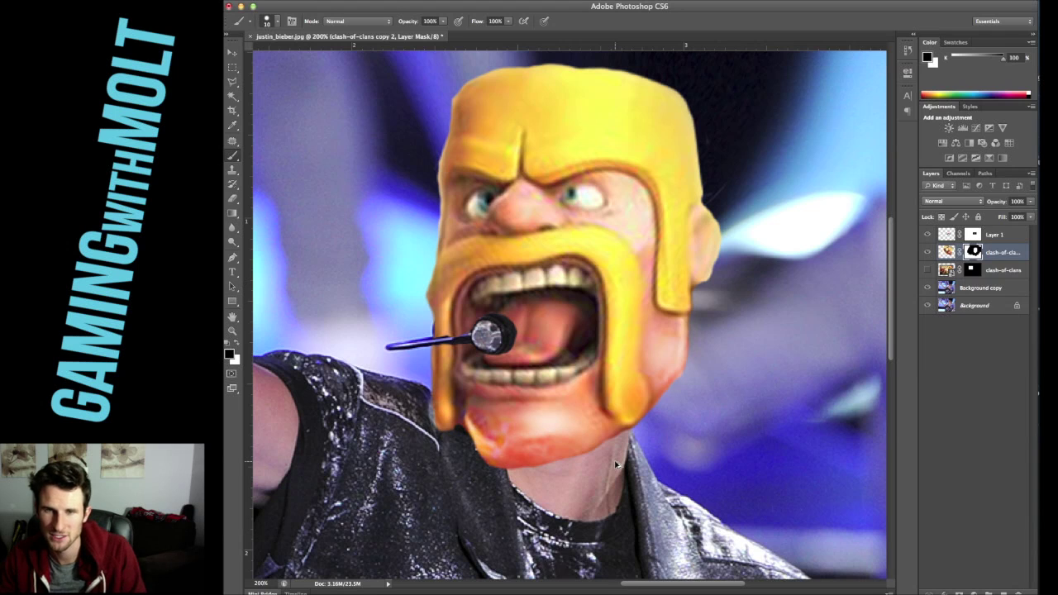
key(super+alt+z)
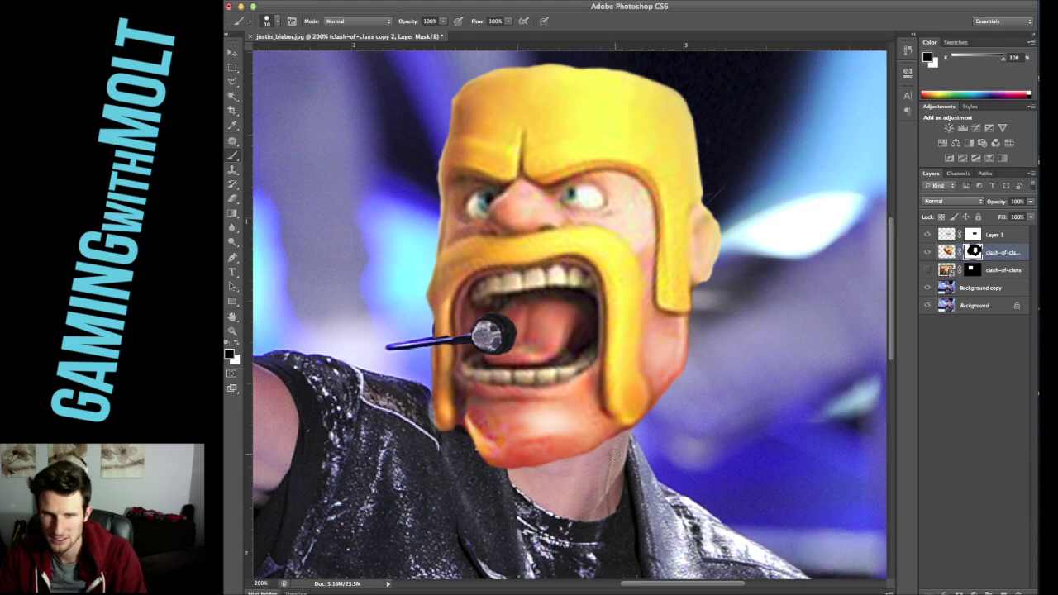
key(super+alt+z)
key(super+alt+z)
key(super+alt+z)
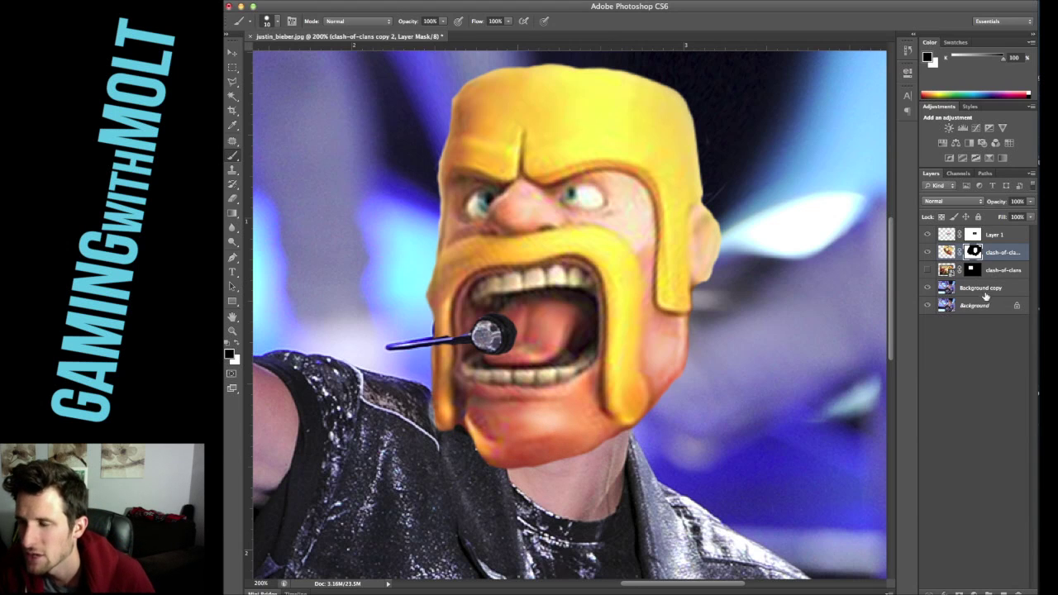
Step: Darken the singer's neck beneath the chin on the Background copy layer using the Burn tool at 50% exposure in the Midtones range
click(1019, 291)
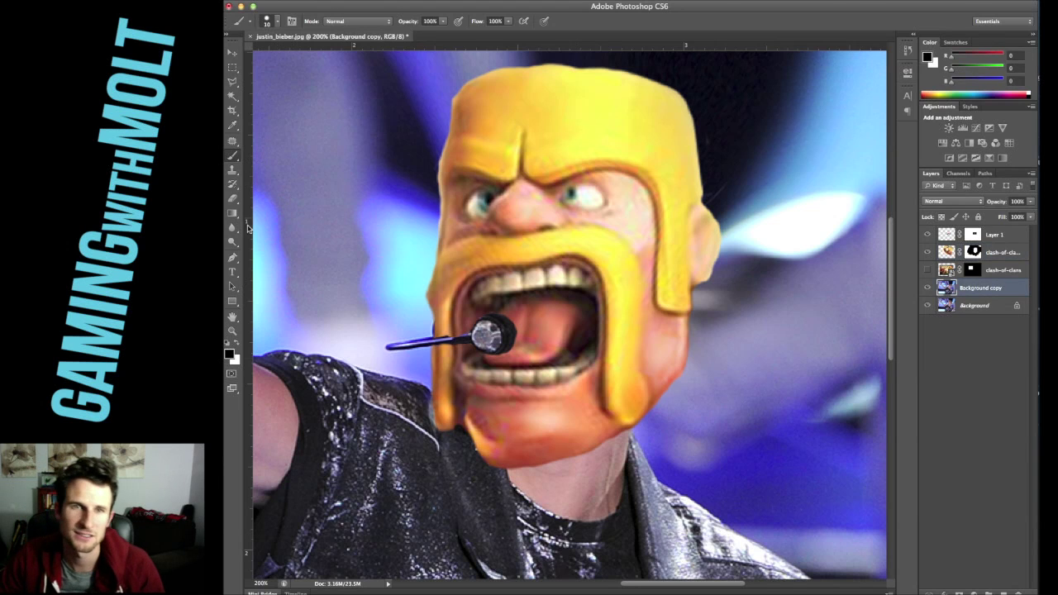
drag(232, 241, 286, 252)
key(bracketright)
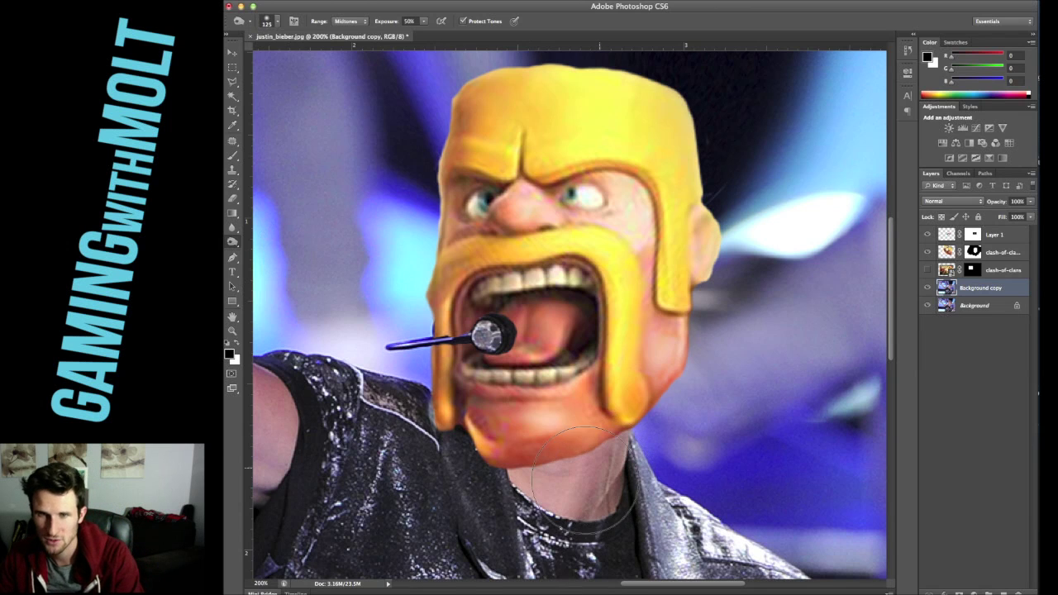
mouse_move(542, 473)
mouse_down()
mouse_move(571, 488)
mouse_move(615, 449)
mouse_move(621, 457)
mouse_up()
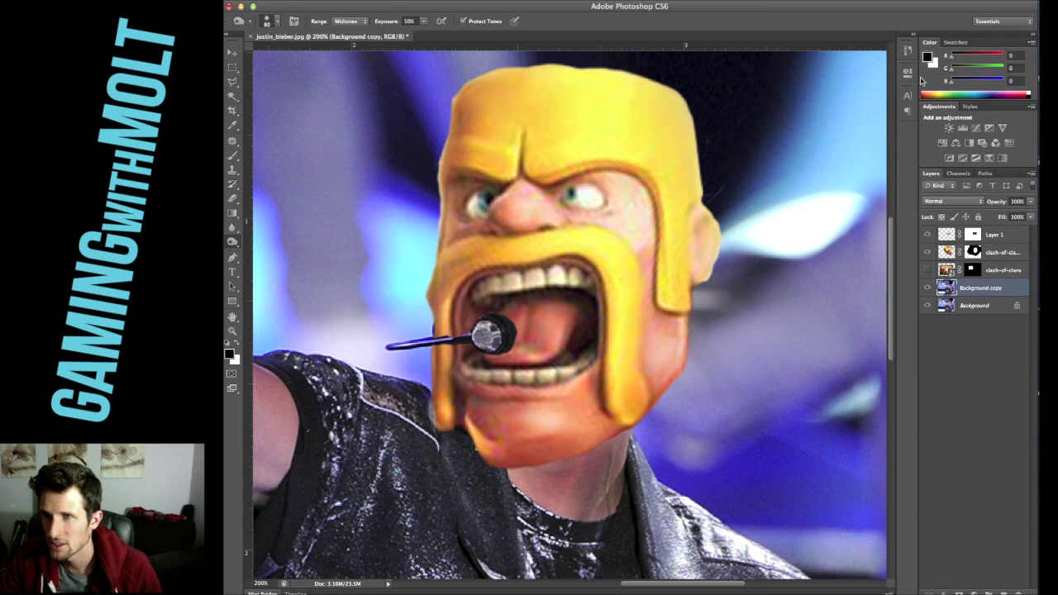
Step: Add a Hue/Saturation adjustment layer above Background copy, try shifting its sliders, and turn on Colorize
click(955, 143)
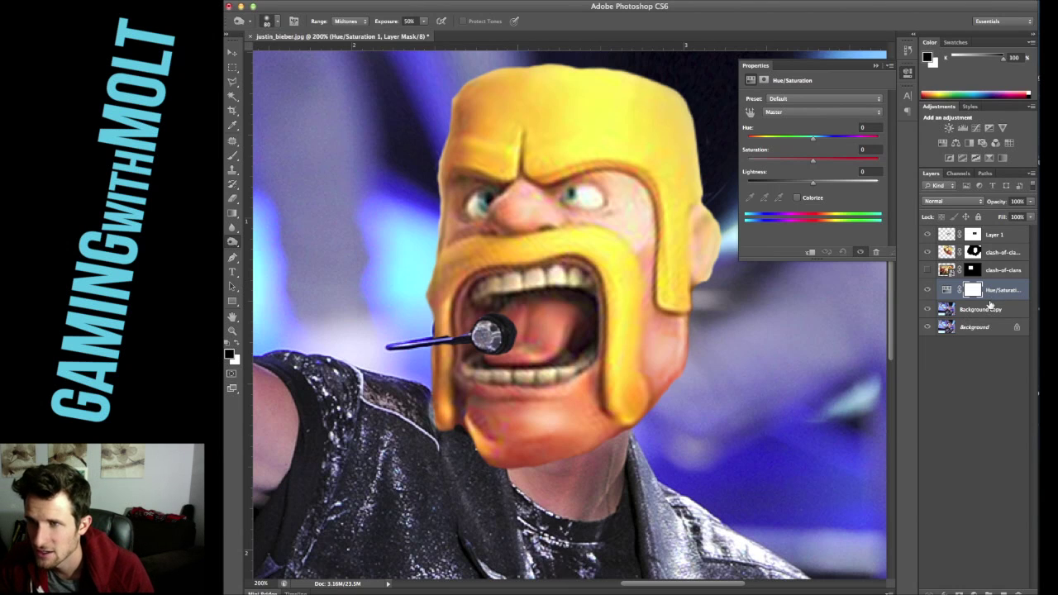
mouse_move(813, 164)
mouse_down()
mouse_move(845, 169)
mouse_move(826, 188)
mouse_move(795, 191)
mouse_move(808, 183)
mouse_up()
drag(816, 144, 791, 141)
click(797, 199)
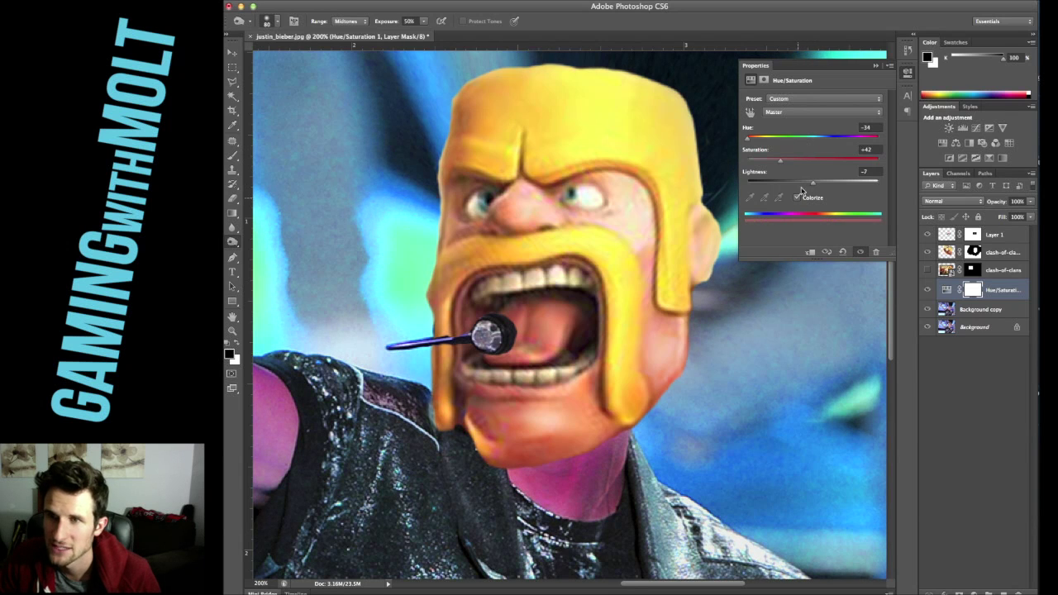
Step: Tint the photo reddish orange to match the barbarian's skin, with hue 20 and saturation 71, and adjust the lightness
drag(749, 143, 757, 144)
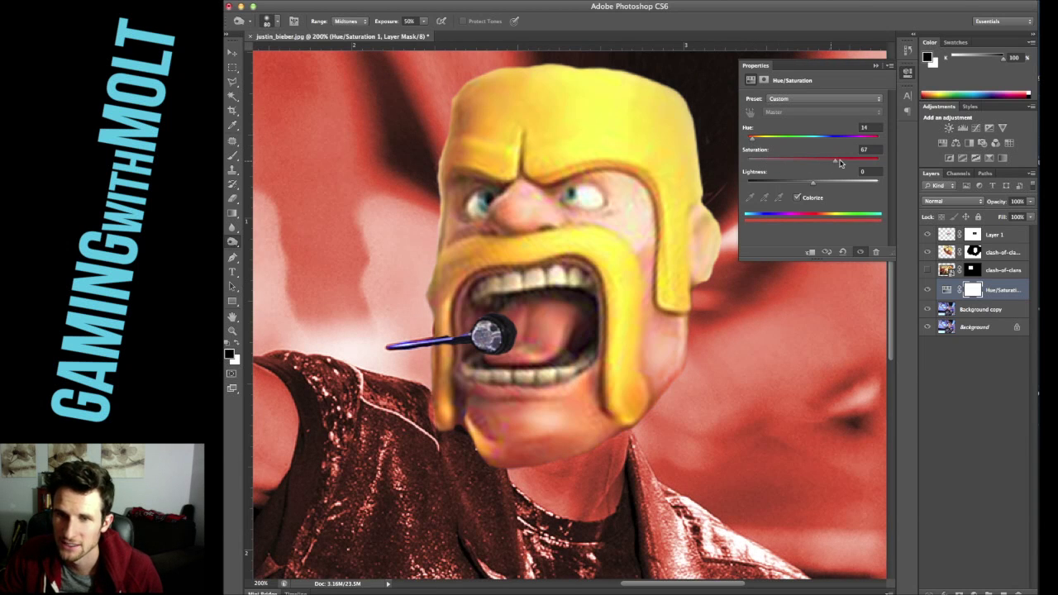
drag(754, 140, 759, 142)
drag(817, 185, 807, 183)
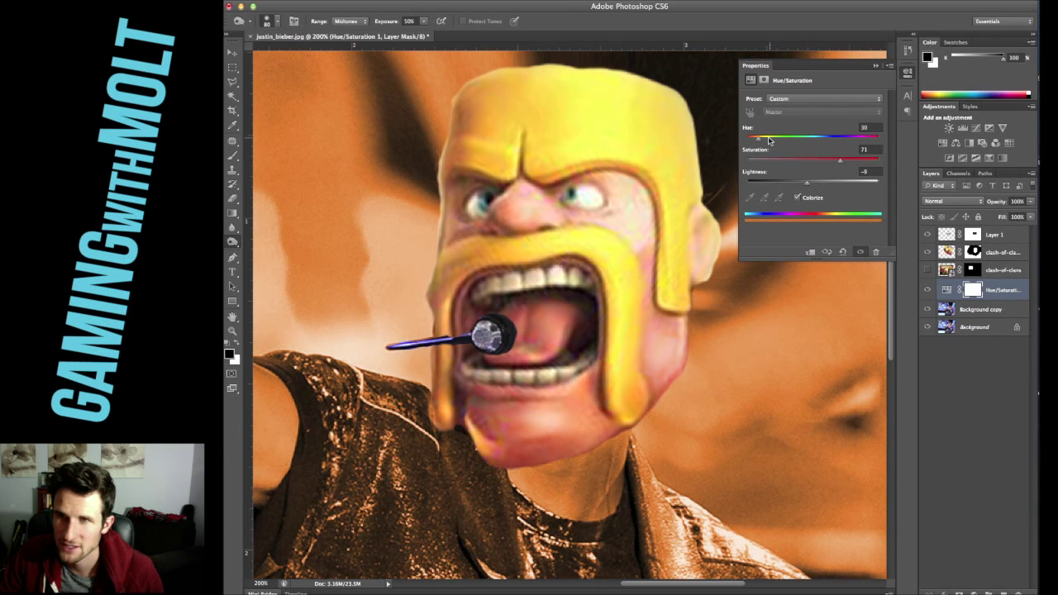
drag(758, 141, 755, 142)
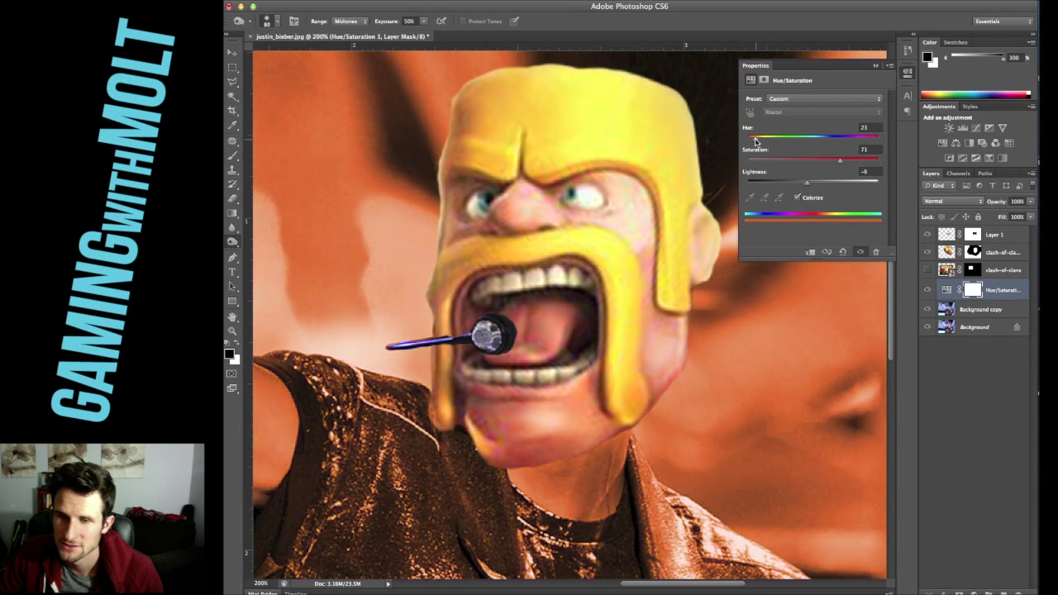
drag(809, 185, 826, 186)
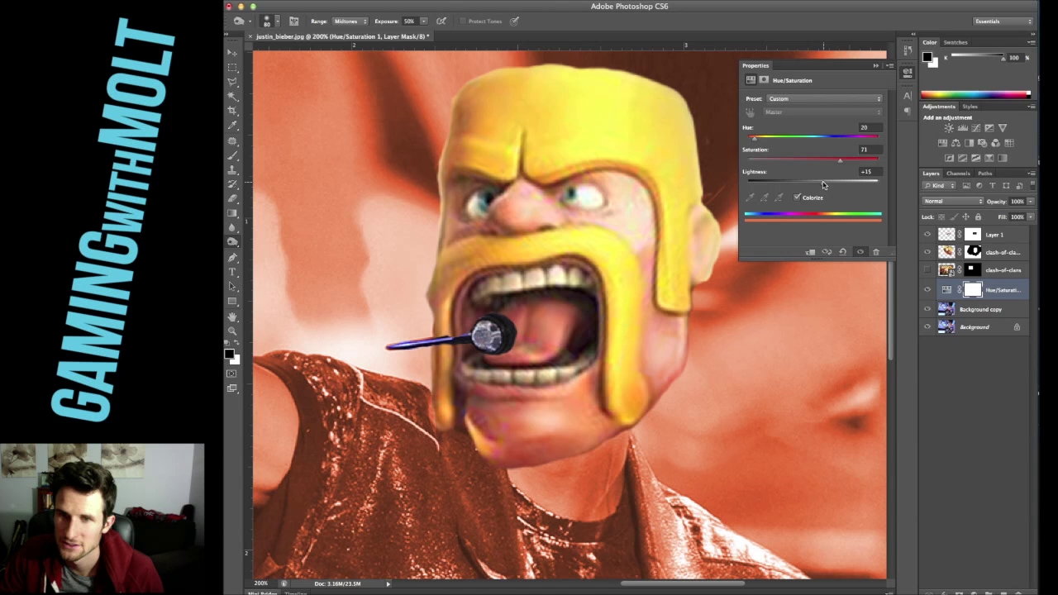
click(876, 64)
Step: Limit the Hue/Saturation tint to a rectangle around the neck by filling the rest of its layer mask with black
key(super+minus)
key(super+minus)
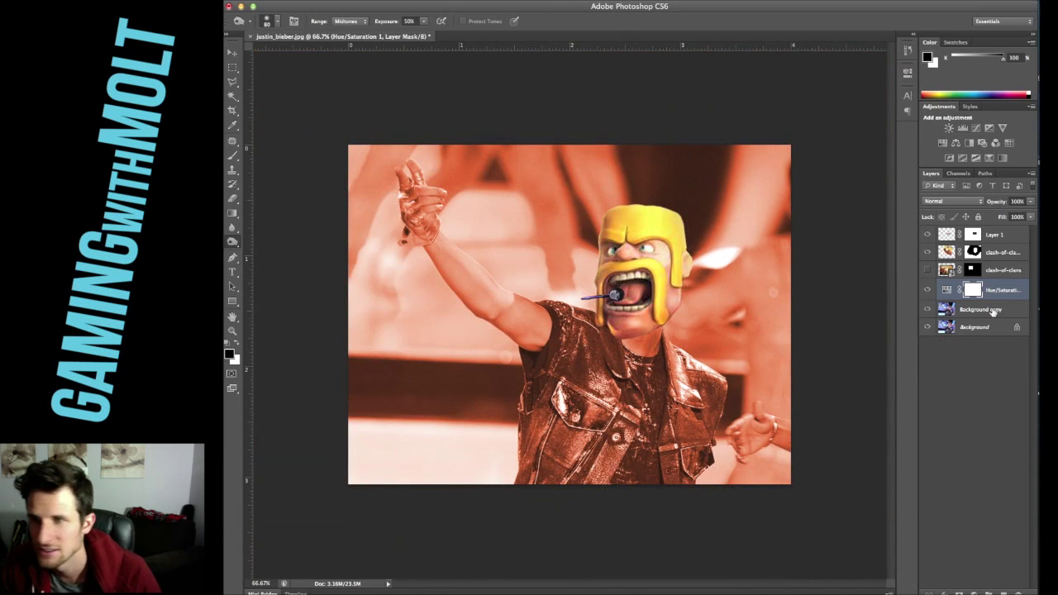
key(m)
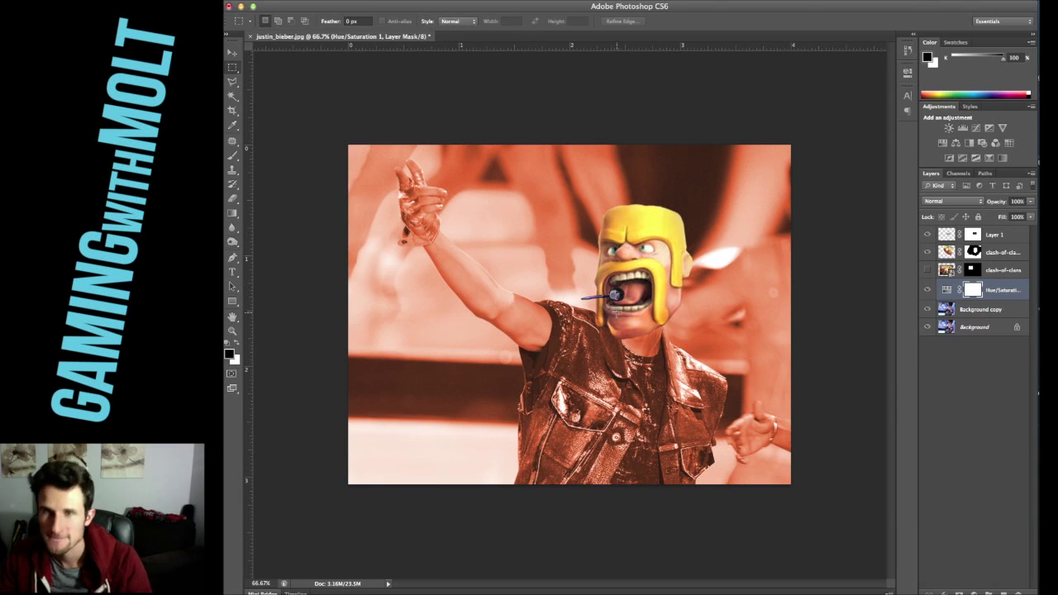
drag(612, 310, 663, 365)
key(super+shift+i)
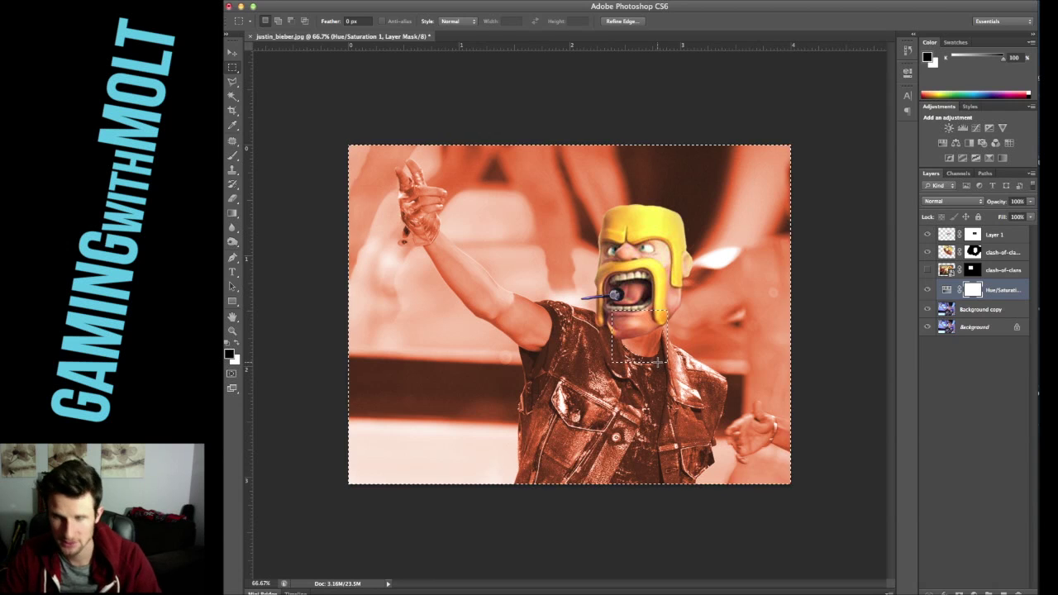
key(alt+BackSpace)
key(super+d)
key(super+equal)
key(super+equal)
key(super+equal)
drag(763, 381, 535, 354)
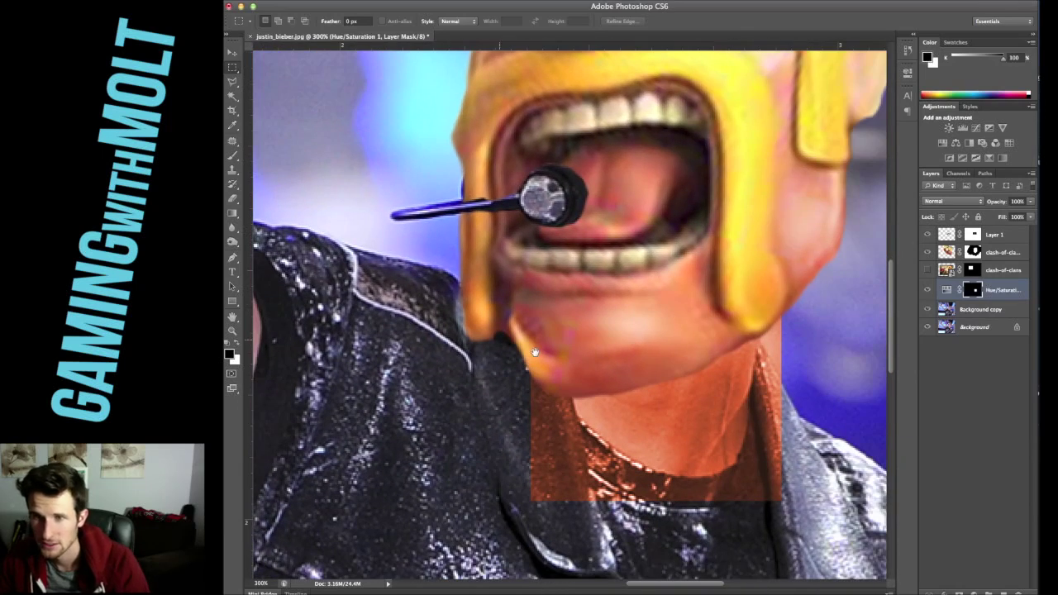
Step: Refine the Hue/Saturation layer mask with the Brush so the tint covers only the neck skin, not the shirt or jacket
key(b)
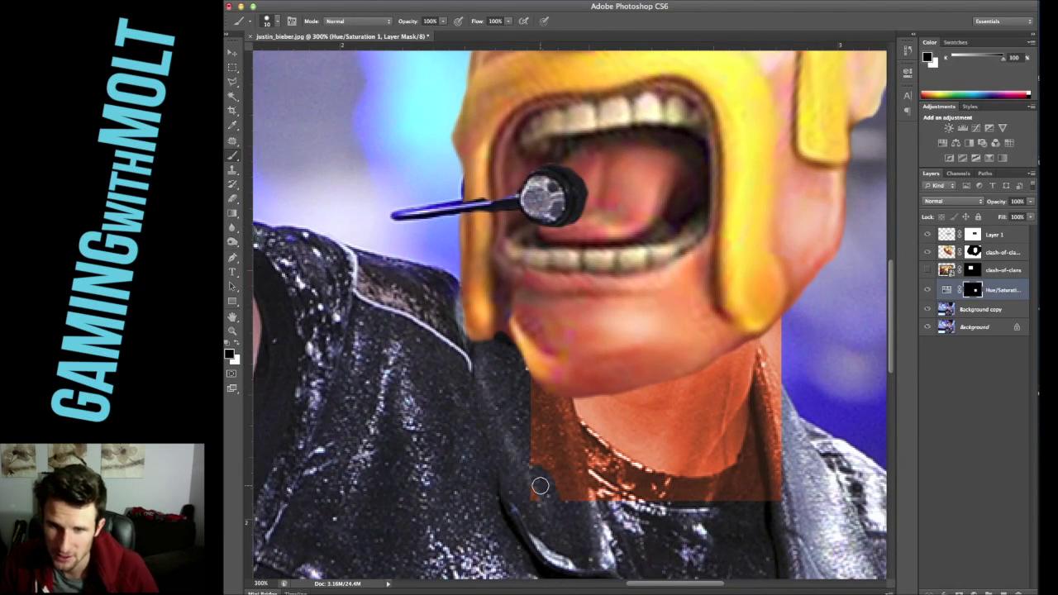
key(bracketright)
key(bracketright)
mouse_move(547, 480)
mouse_down()
mouse_move(536, 414)
mouse_move(559, 485)
mouse_move(535, 411)
mouse_move(583, 488)
mouse_move(572, 493)
mouse_move(680, 499)
mouse_move(759, 487)
mouse_move(795, 434)
mouse_move(796, 319)
mouse_move(798, 373)
mouse_move(789, 365)
mouse_move(776, 424)
mouse_move(790, 419)
mouse_move(756, 486)
mouse_move(727, 509)
mouse_move(657, 506)
mouse_move(561, 464)
mouse_move(616, 490)
mouse_up()
key(c)
key(x)
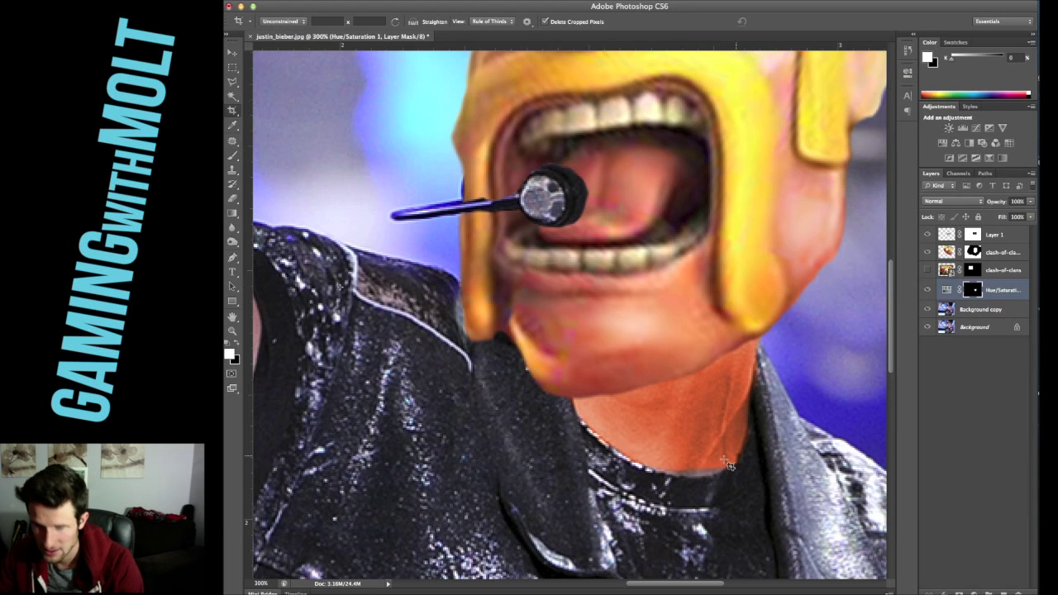
key(b)
mouse_move(713, 457)
mouse_down()
mouse_move(685, 437)
mouse_move(699, 441)
mouse_move(633, 430)
mouse_up()
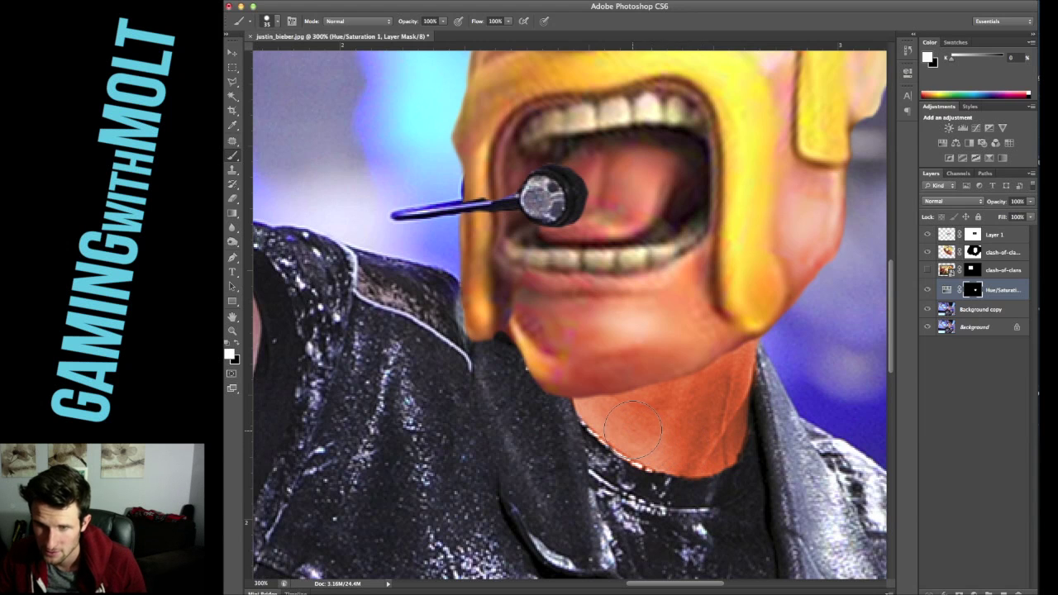
Step: Change the Hue/Saturation layer's blending mode to Soft Light after trying the modes before it
key(v)
key(shift+plus)
key(shift+plus)
key(shift+plus)
key(shift+plus)
key(shift+plus)
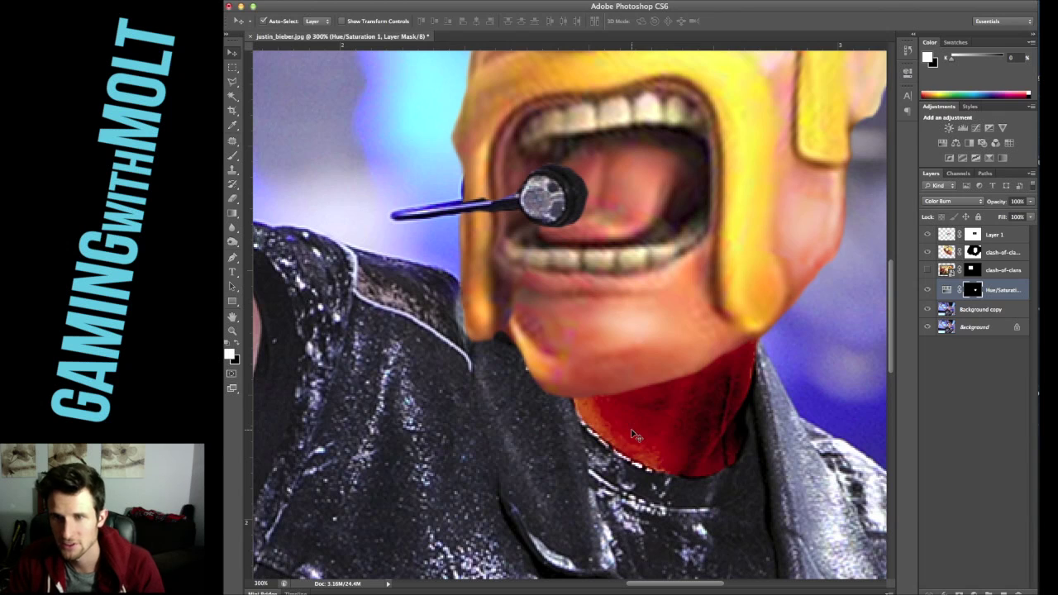
key(shift+plus)
key(shift+plus)
key(shift+plus)
key(shift+plus)
key(shift+plus)
key(shift+plus)
key(shift+plus)
key(shift+plus)
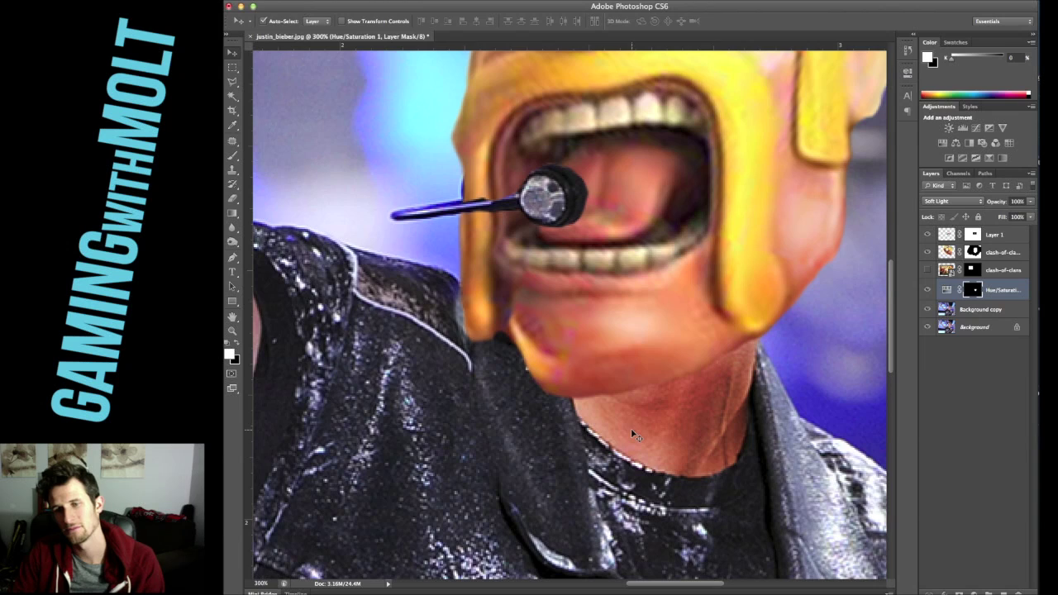
Step: Extend the skin tint over the raised arm and hand by painting white with a larger brush on the Hue/Saturation mask
key(super+1)
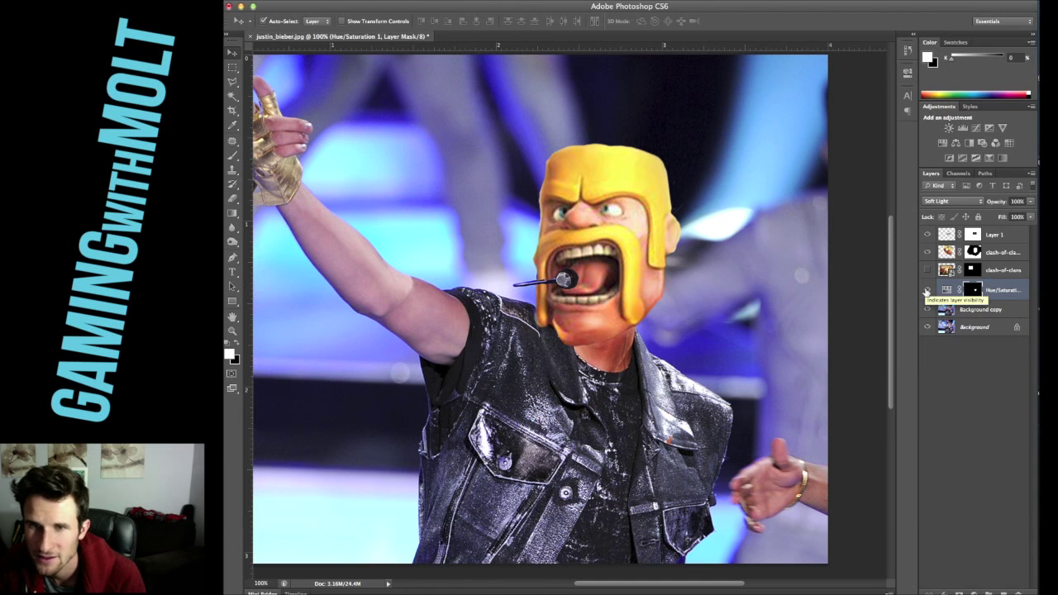
key(super+minus)
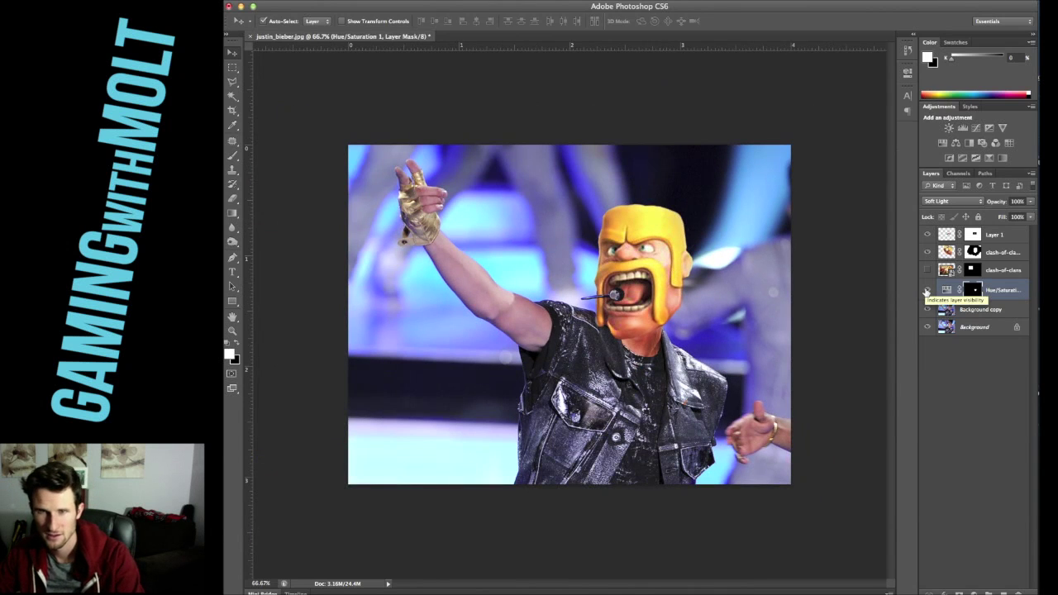
key(super+plus)
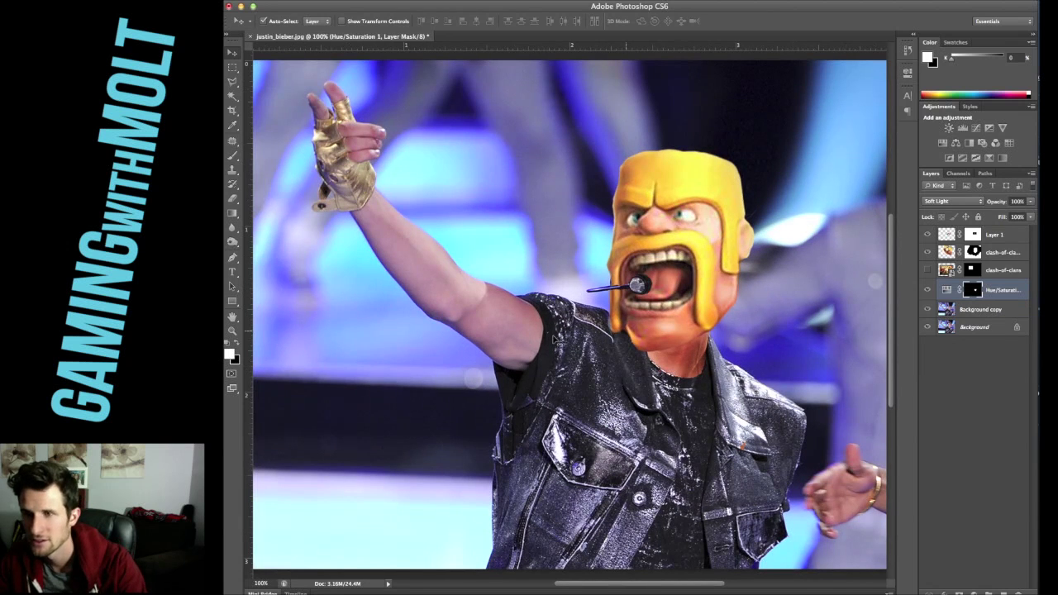
key(b)
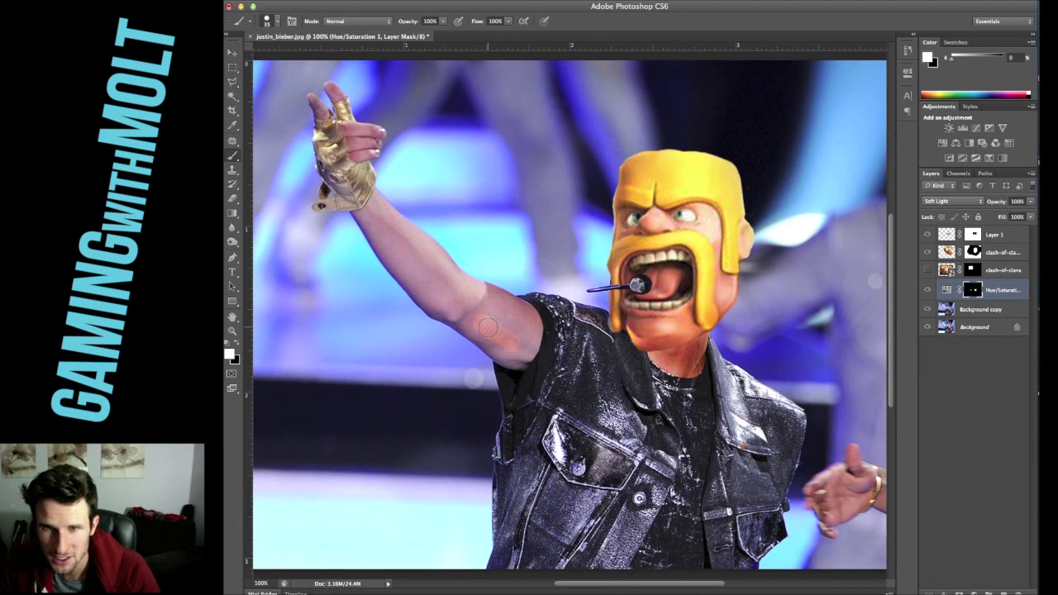
key(bracketright)
key(bracketright)
mouse_move(518, 337)
mouse_down()
mouse_move(492, 339)
mouse_move(381, 245)
mouse_move(436, 287)
mouse_move(382, 242)
mouse_move(348, 91)
mouse_move(327, 111)
mouse_move(327, 174)
mouse_move(332, 115)
mouse_move(382, 233)
mouse_move(455, 277)
mouse_move(419, 240)
mouse_move(496, 298)
mouse_move(511, 339)
mouse_up()
Step: Remove the tint from the background around the raised arm and hand by painting black on the Hue/Saturation mask
key(x)
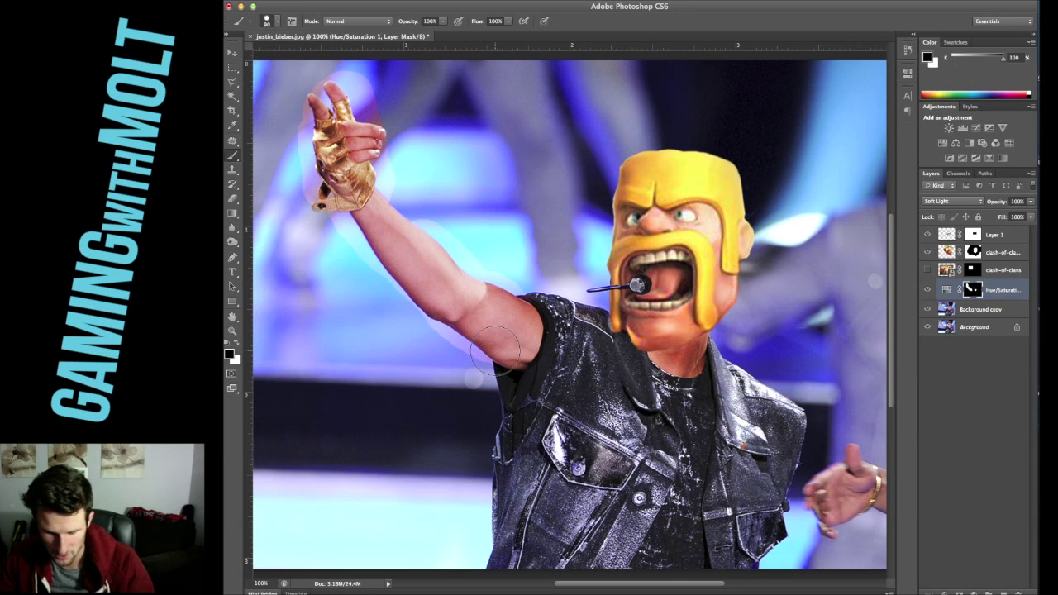
mouse_move(472, 383)
mouse_down()
mouse_move(457, 350)
mouse_move(488, 381)
mouse_move(437, 336)
mouse_move(316, 171)
mouse_move(492, 294)
mouse_move(526, 281)
mouse_move(474, 249)
mouse_move(491, 269)
mouse_move(402, 193)
mouse_move(388, 174)
mouse_move(390, 100)
mouse_move(369, 104)
mouse_move(353, 76)
mouse_move(313, 63)
mouse_move(295, 113)
mouse_move(304, 106)
mouse_move(298, 207)
mouse_move(288, 155)
mouse_move(322, 203)
mouse_up()
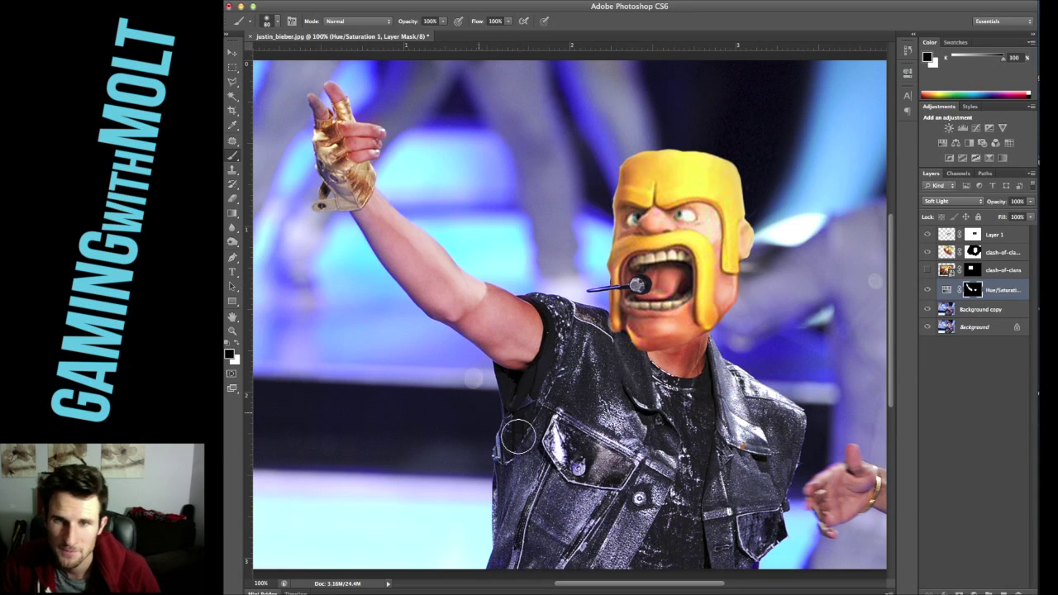
key(super+minus)
key(super+minus)
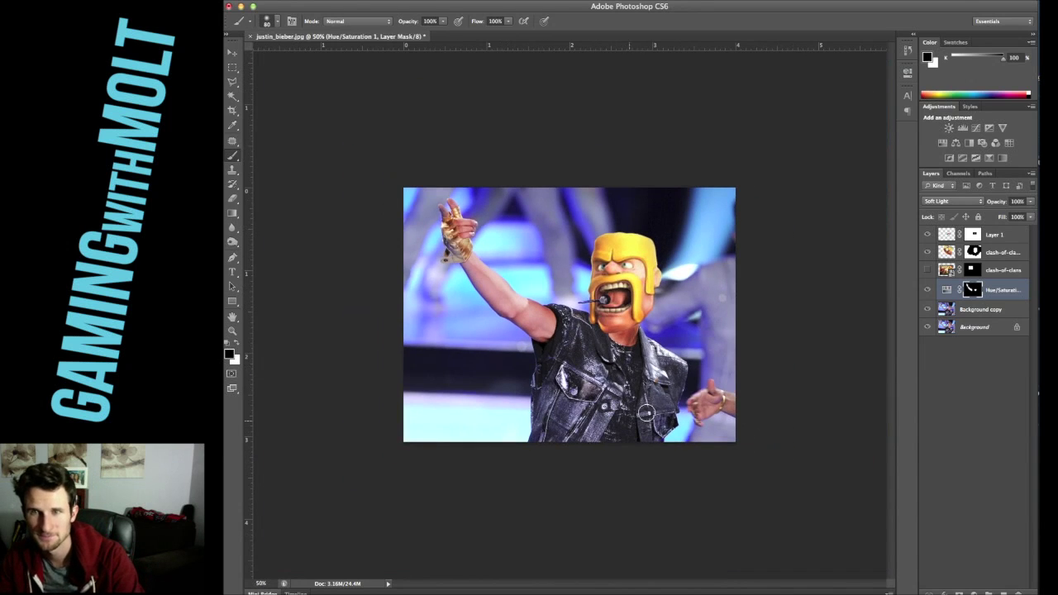
key(super+plus)
key(super+plus)
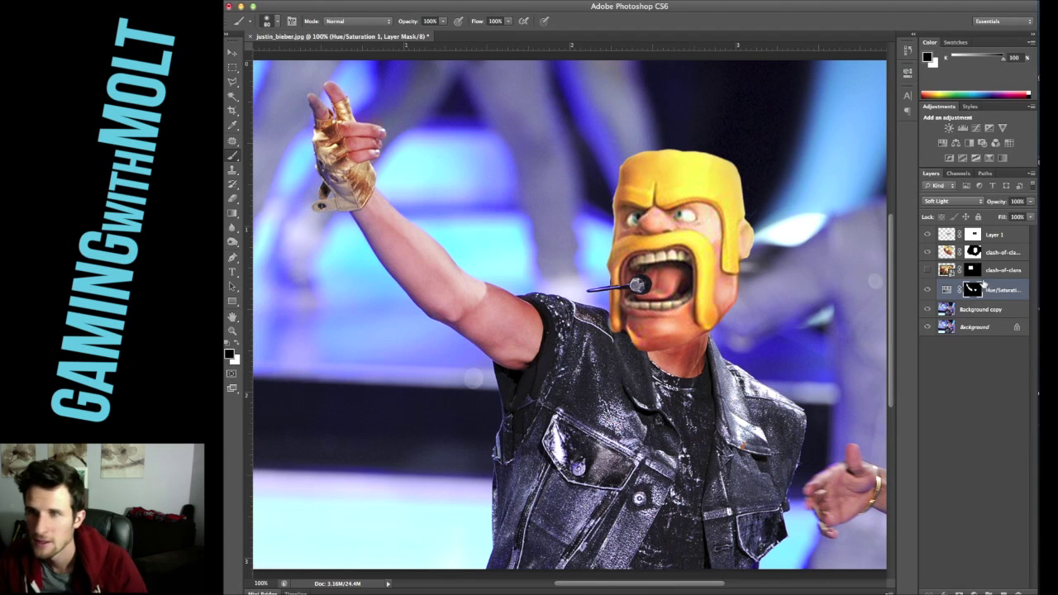
Step: Rotate the barbarian's head on the clash-of-clans copy 2 layer slightly clockwise with Free Transform
click(974, 252)
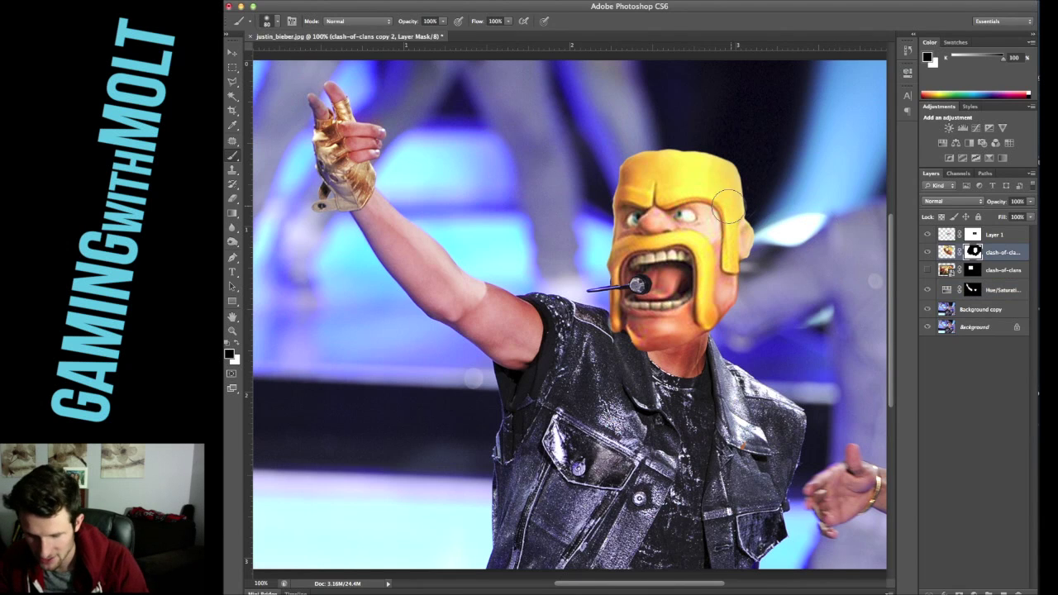
key(bracketleft)
key(bracketleft)
key(bracketleft)
key(bracketleft)
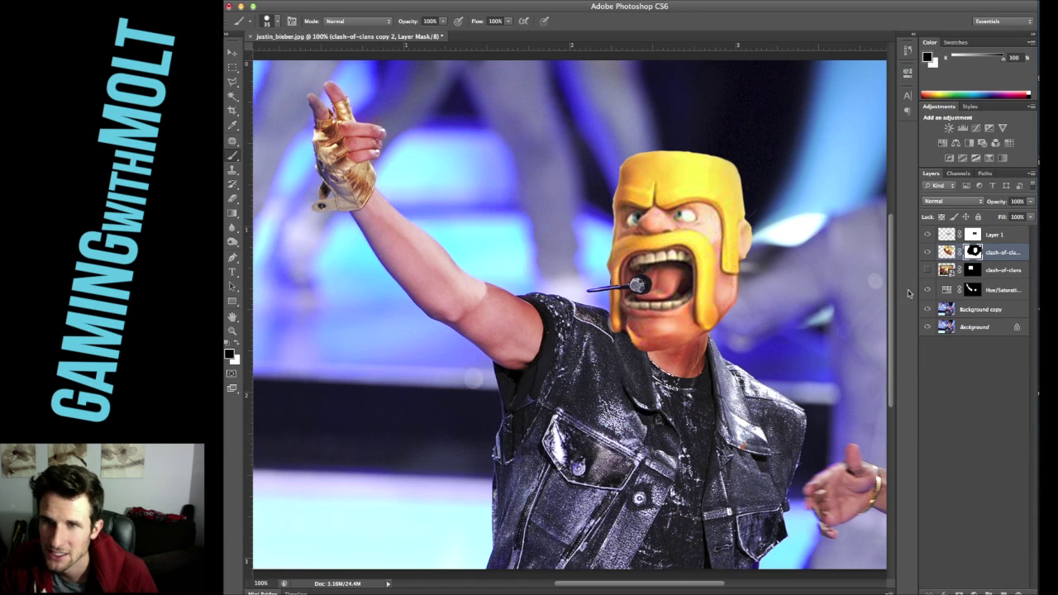
key(ctrl+t)
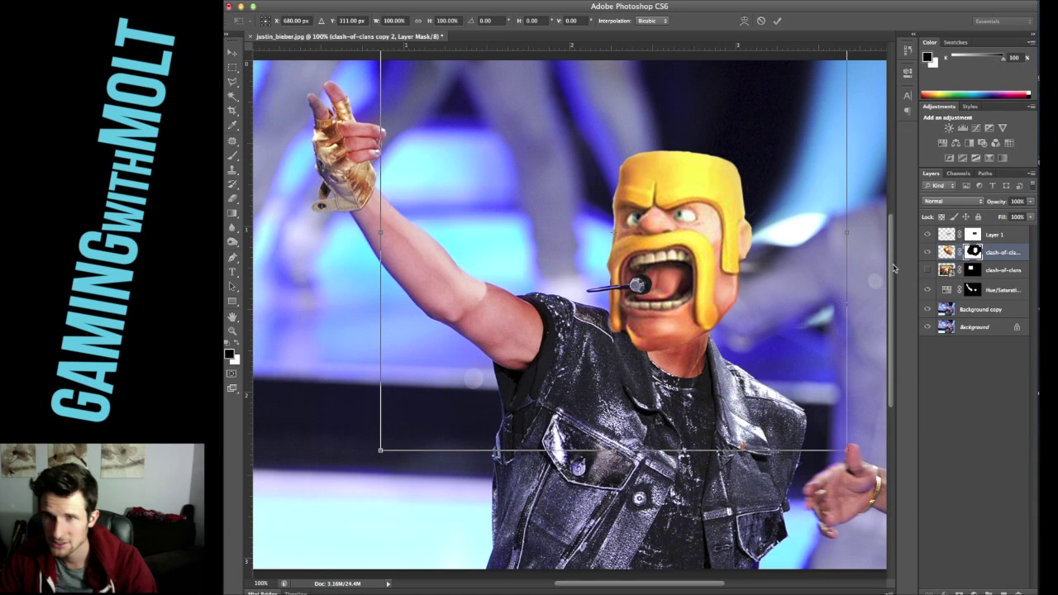
drag(858, 455, 869, 479)
key(Return)
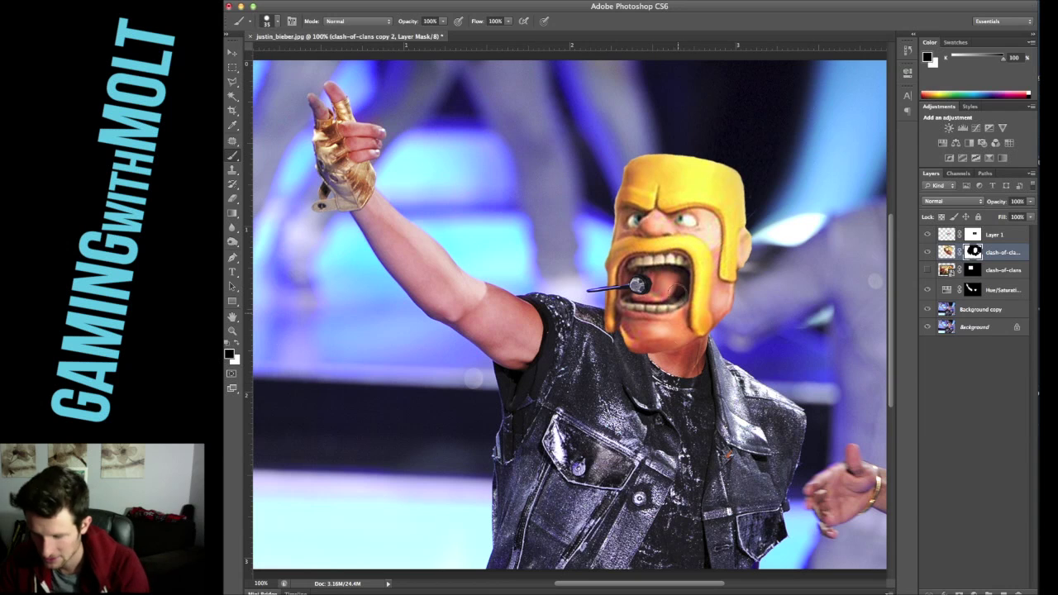
Step: Paint a soft black shadow beneath the barbarian's chin on a new layer above Background copy and set its opacity to 75%
click(1009, 315)
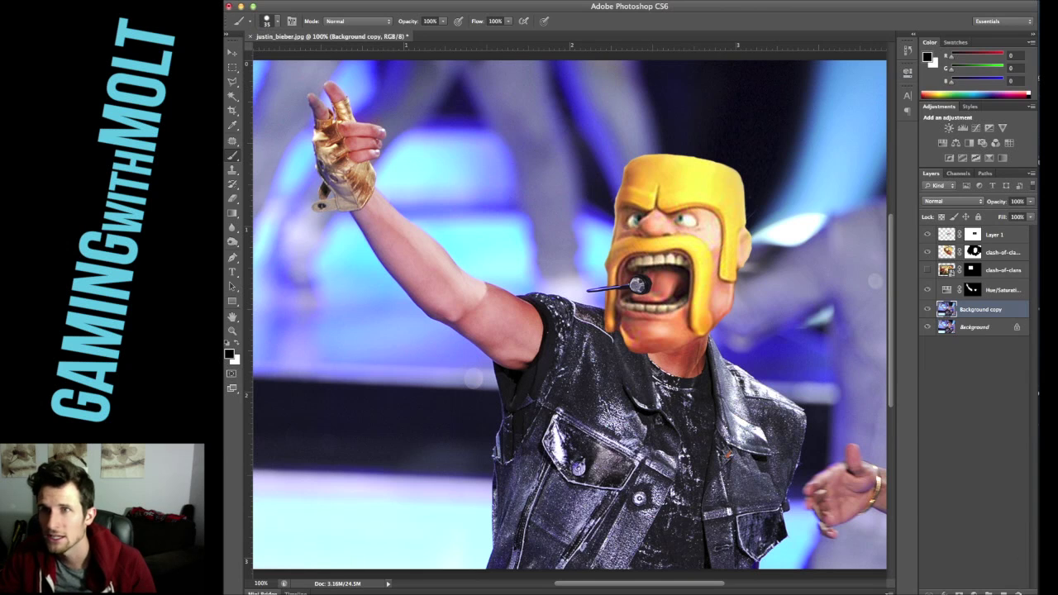
click(1005, 593)
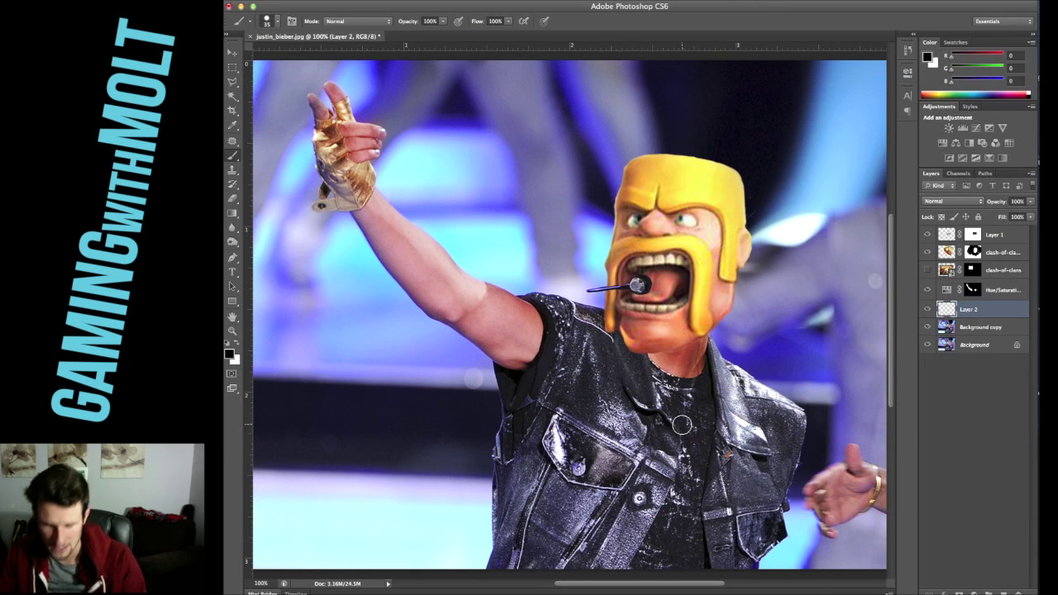
key(bracketright)
key(bracketright)
key(bracketright)
mouse_move(693, 329)
mouse_down()
mouse_move(696, 337)
mouse_move(687, 332)
mouse_move(696, 328)
mouse_move(635, 337)
mouse_up()
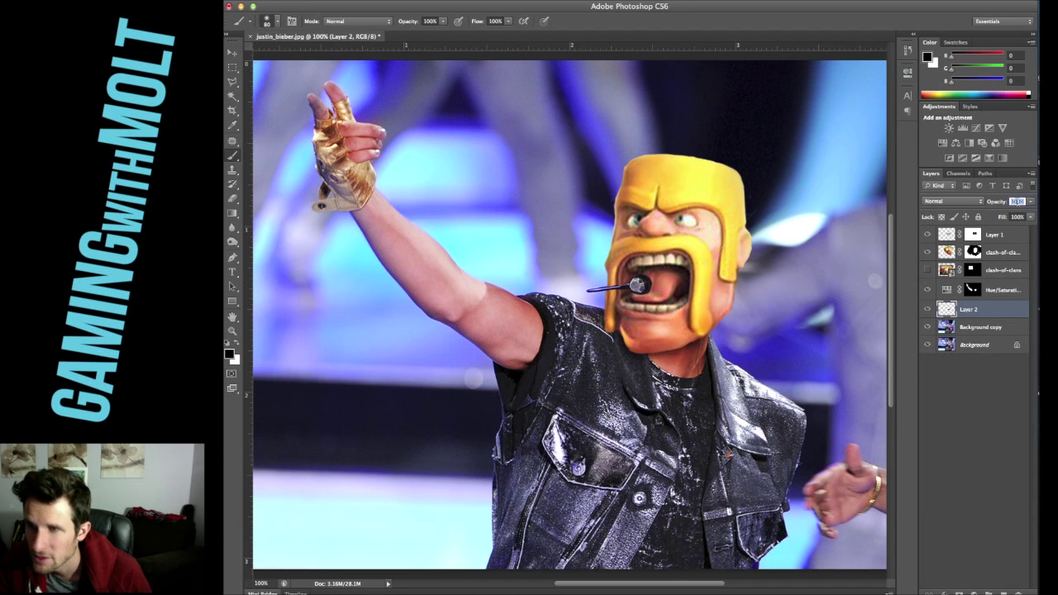
text(75)
key(Return)
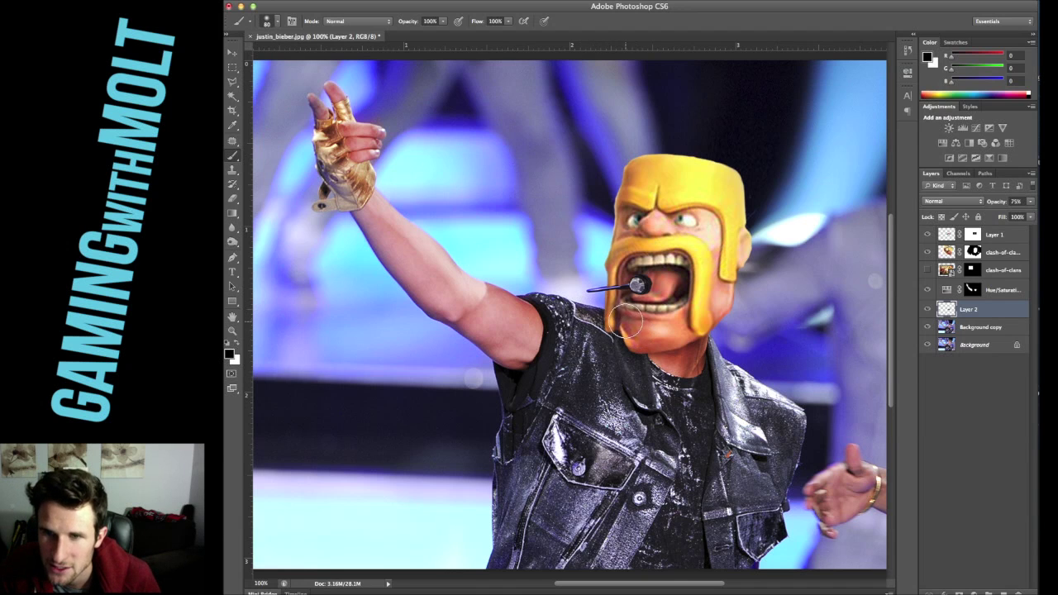
click(1007, 253)
click(1005, 593)
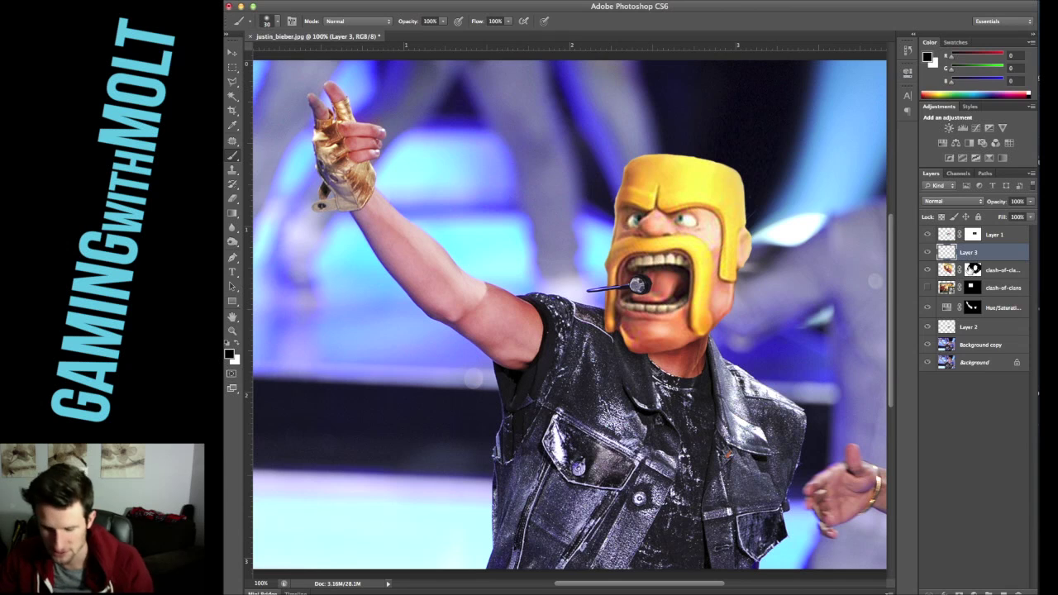
key(ctrl+z)
Step: Duplicate the microphone on Layer 1 twice, merge the two copies, and place the merged layer beneath Layer 1
click(1019, 240)
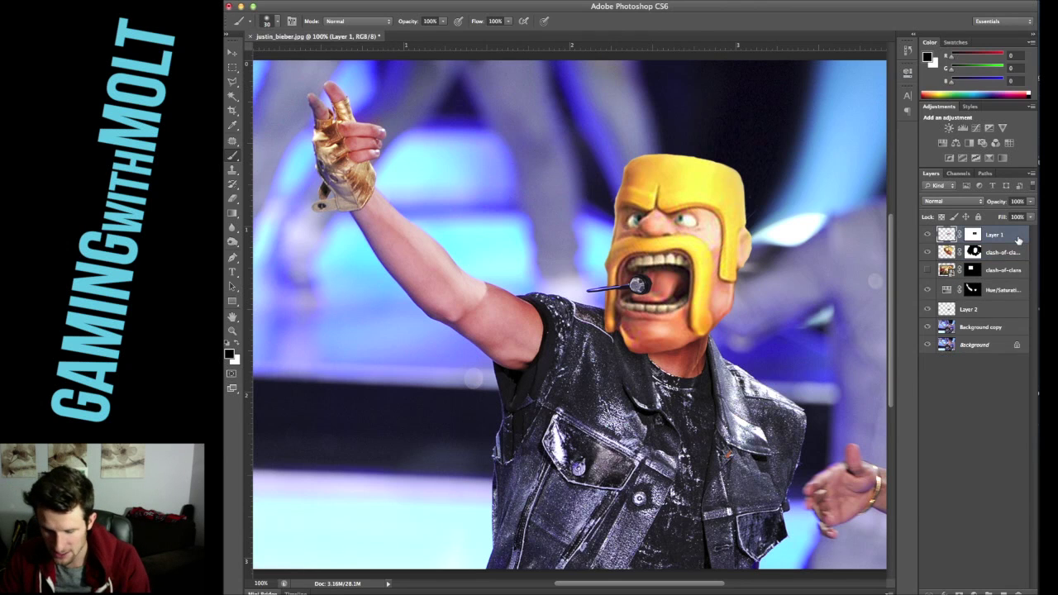
key(ctrl+j)
key(ctrl+j)
shift+click(1024, 256)
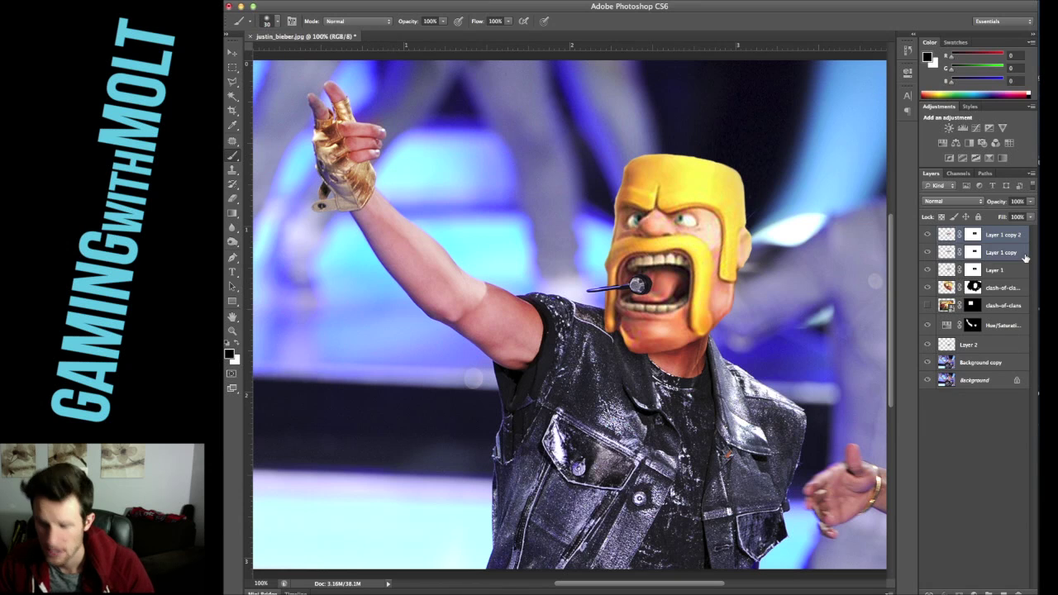
key(ctrl+e)
drag(1009, 239, 993, 259)
Step: Nudge the merged microphone copy down so it sits just below the original microphone
key(v)
key(Down)
key(Down)
key(Down)
key(Down)
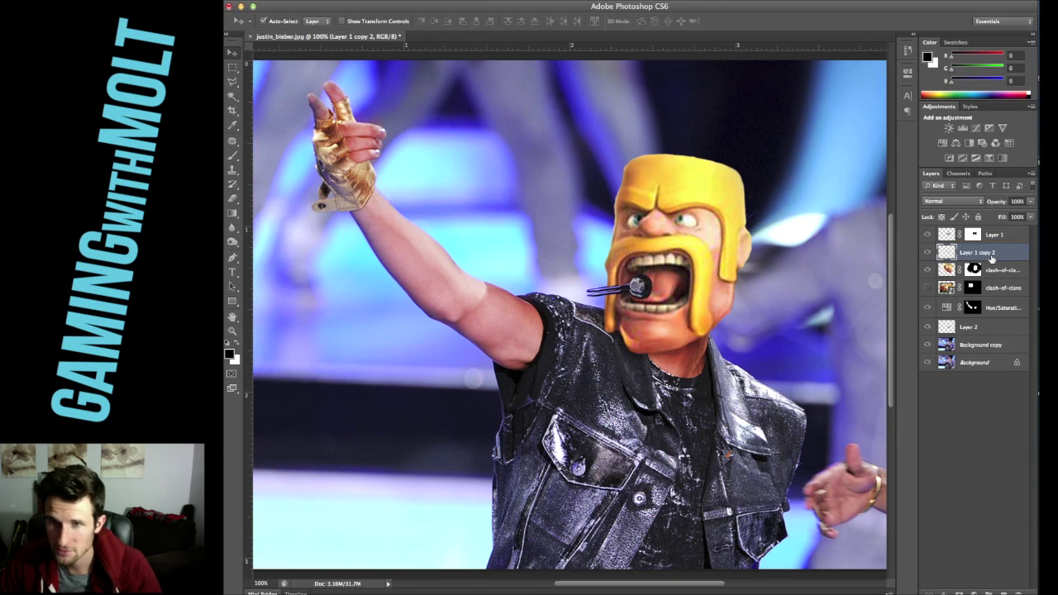
key(Down)
key(Down)
key(Down)
key(Down)
key(Down)
key(Down)
key(Down)
key(Down)
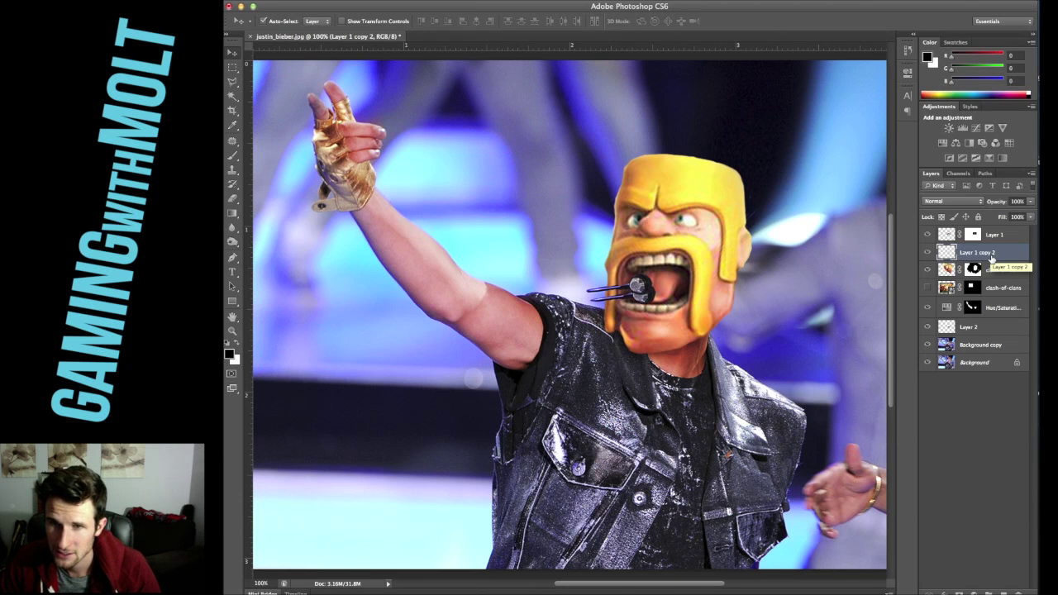
key(Down)
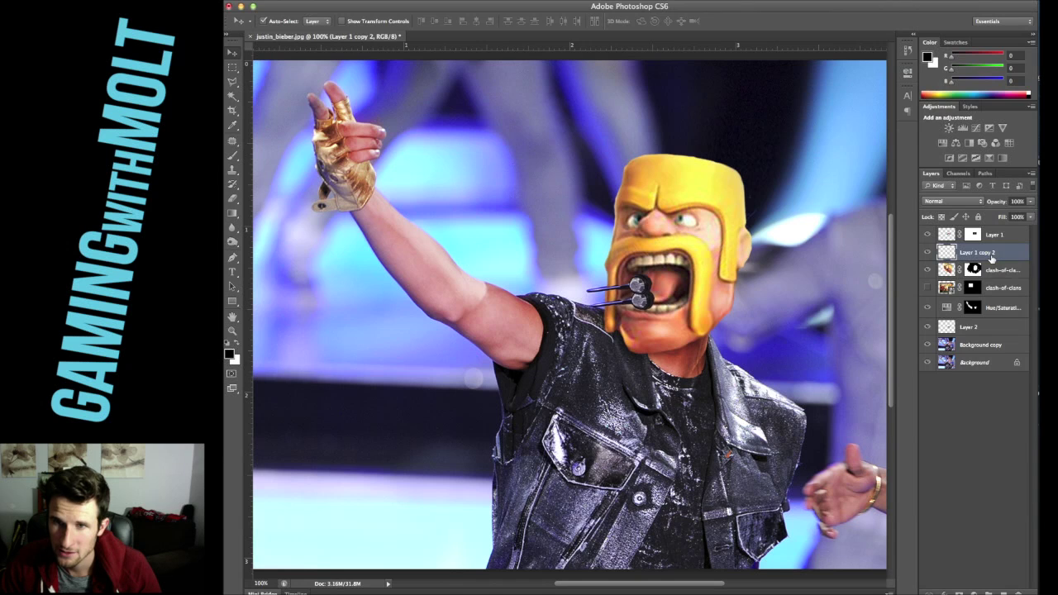
key(Down)
key(Down)
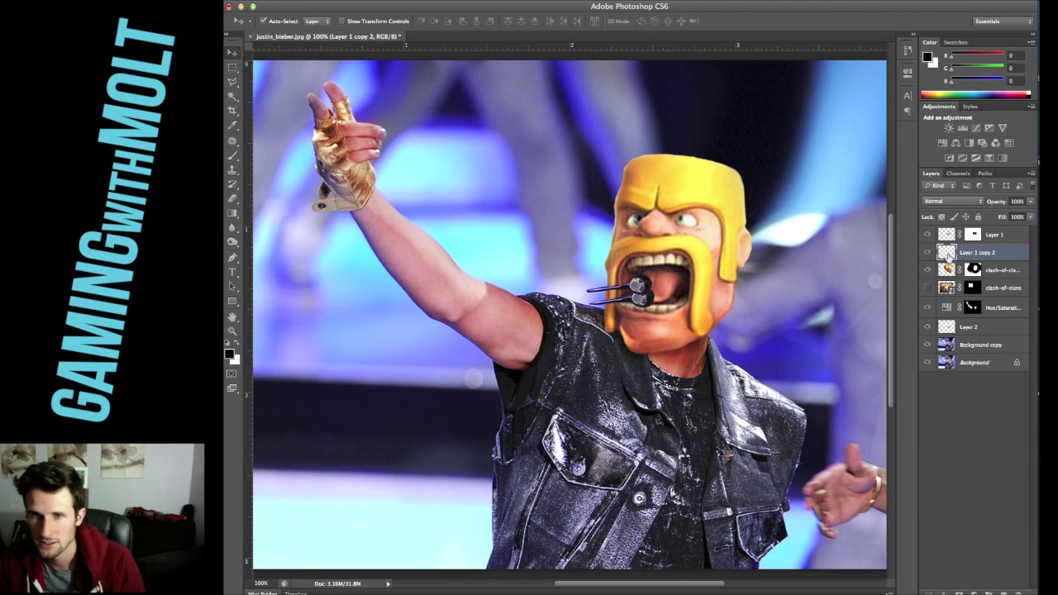
Step: Fill the microphone copy's shape with black and set its layer opacity to 50% to form a shadow
super+click(948, 257)
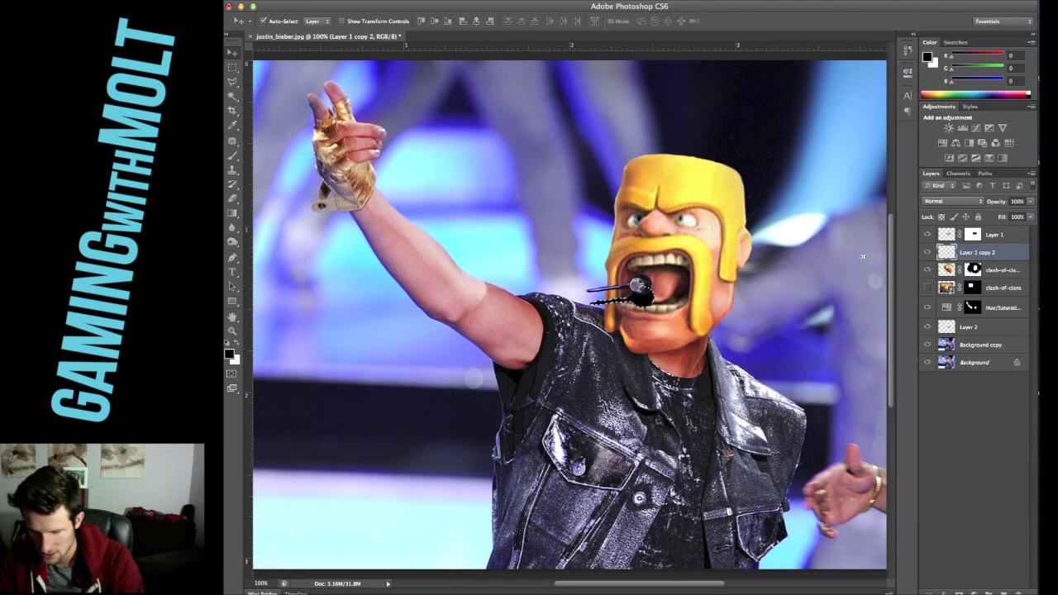
key(alt+BackSpace)
key(super+d)
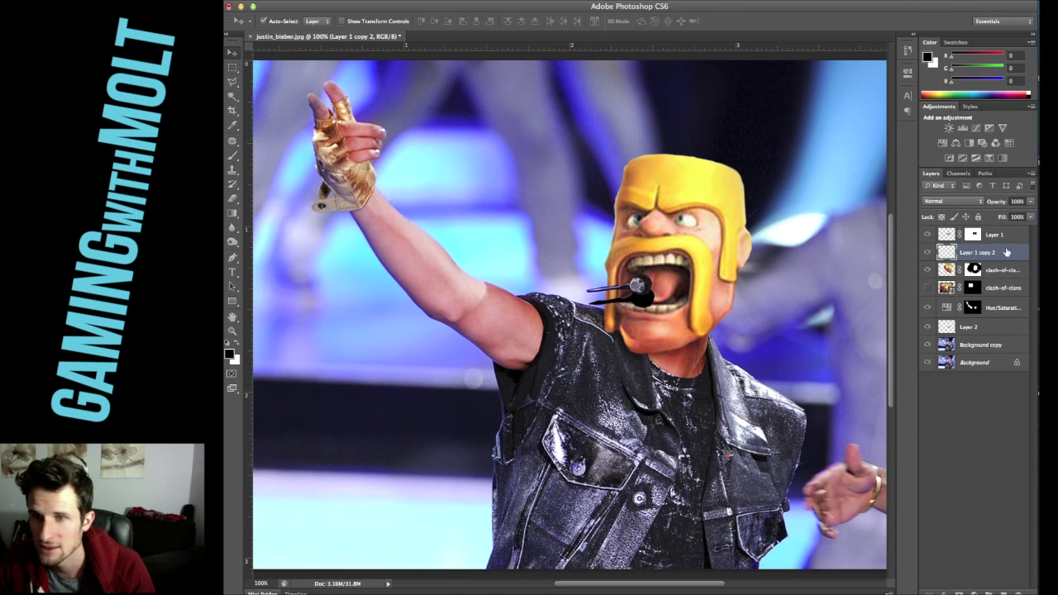
click(1026, 202)
text(50)
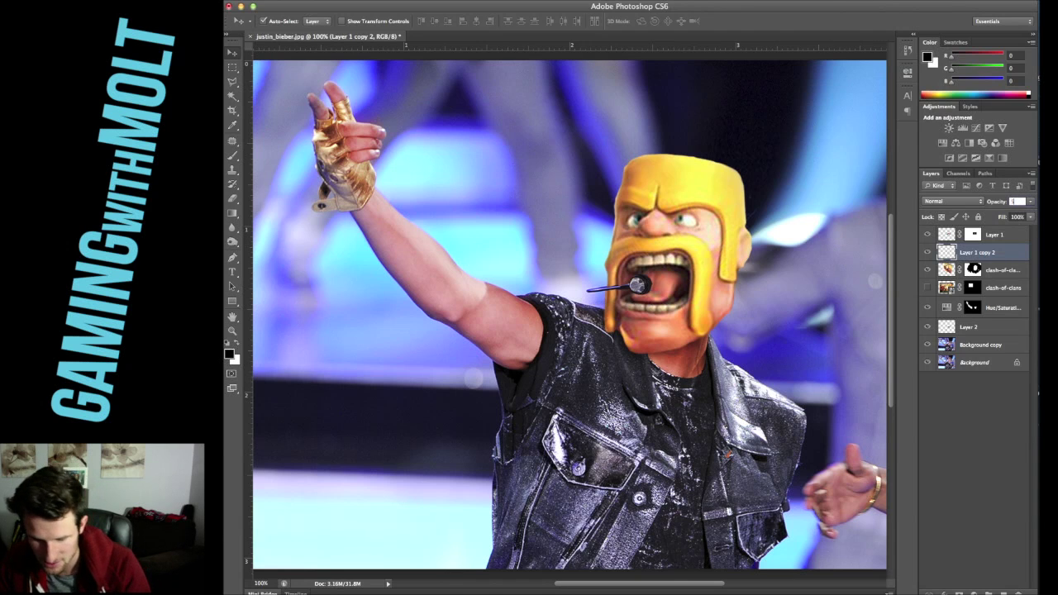
key(Return)
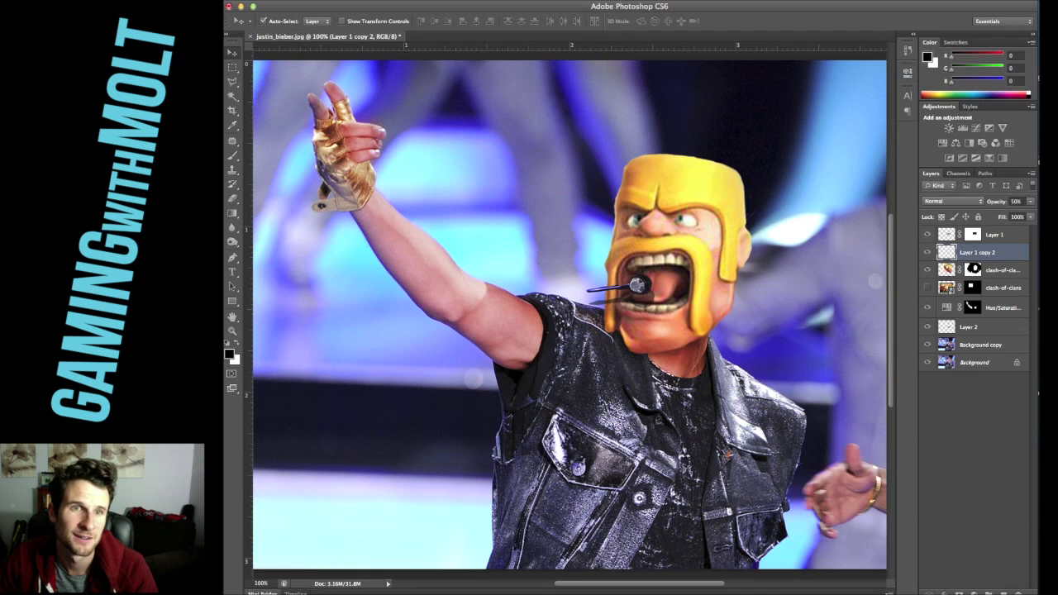
key(super+alt+f)
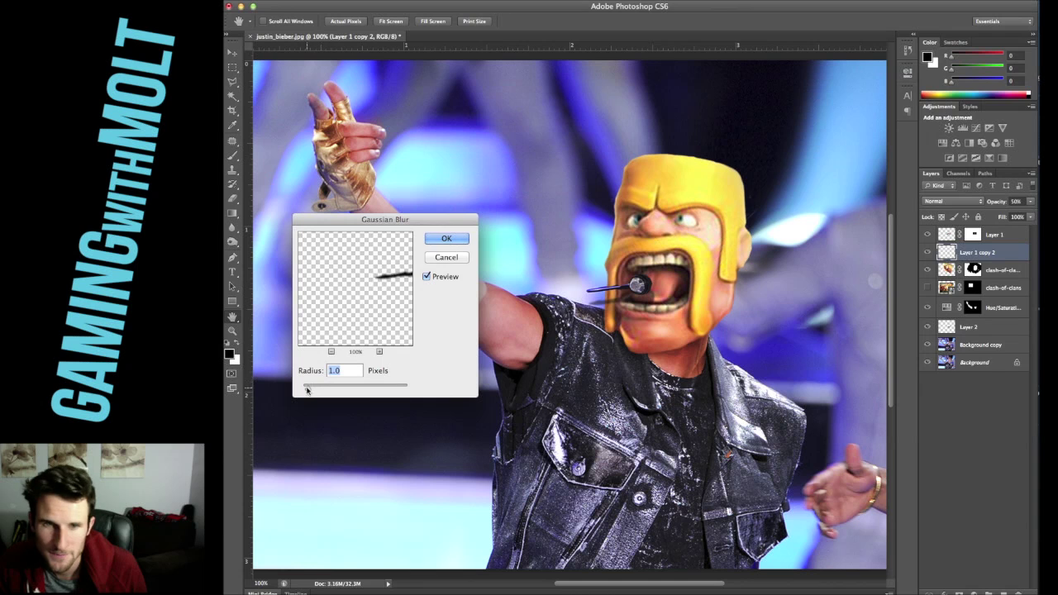
drag(307, 387, 316, 387)
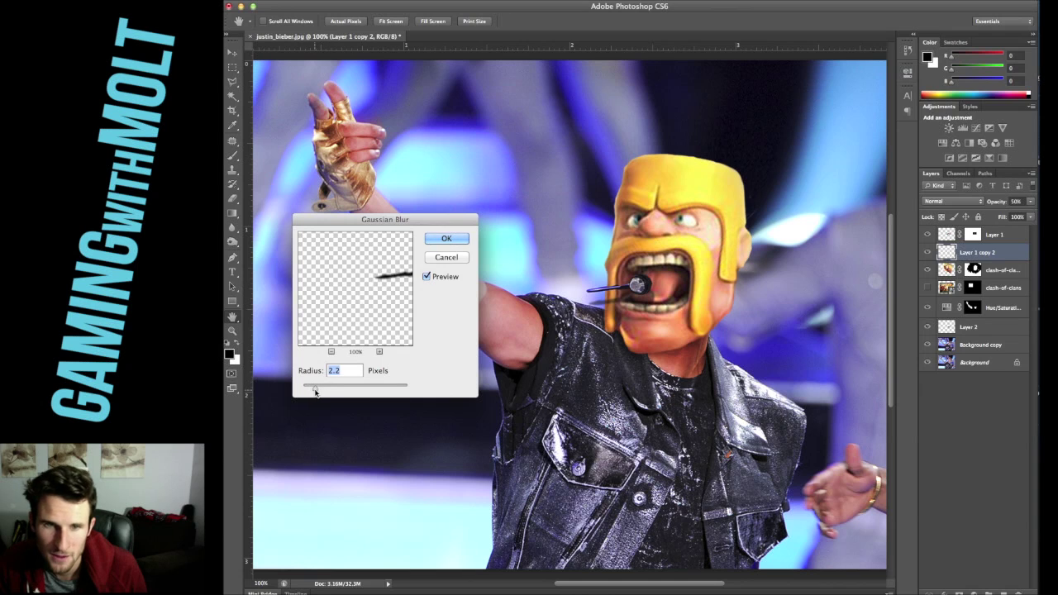
click(464, 257)
Step: Switch to the Eraser with a 40 px brush for cleaning up the microphone shadow on Layer 1 copy 2
key(e)
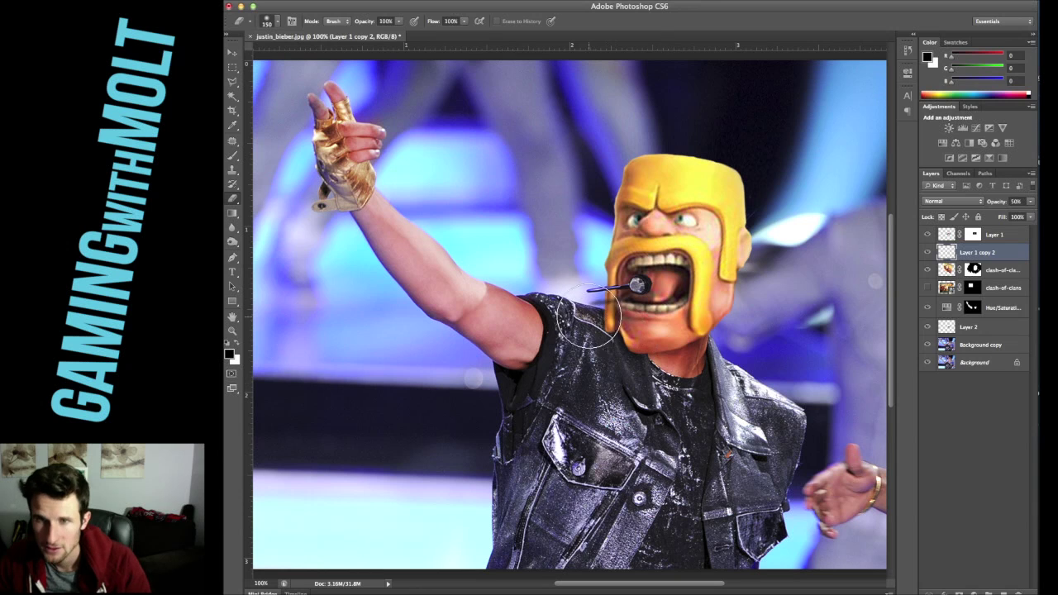
key(bracketleft)
key(bracketleft)
key(bracketleft)
key(bracketleft)
key(bracketleft)
key(bracketleft)
key(bracketleft)
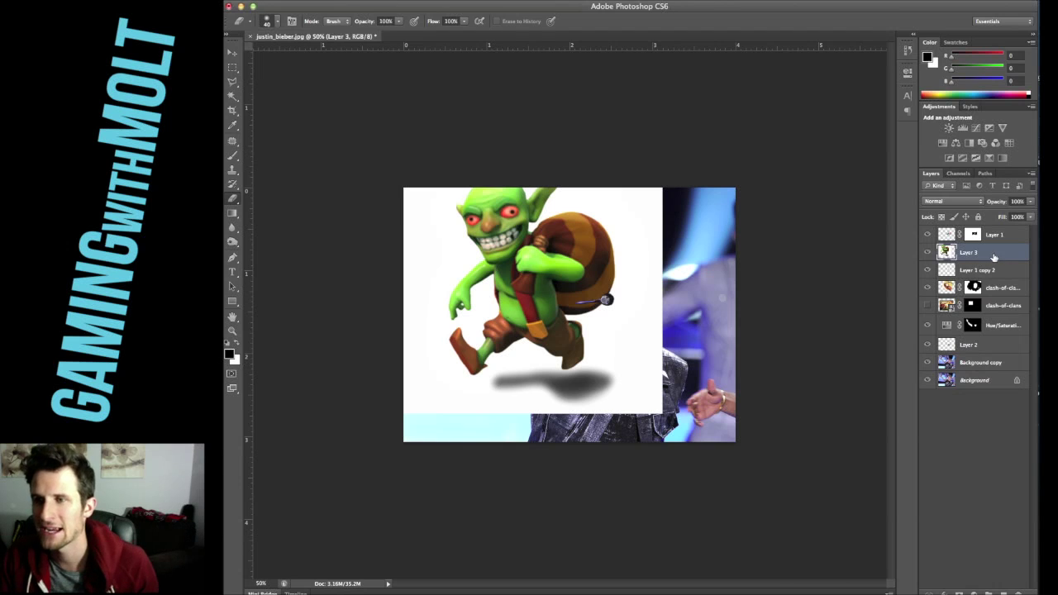
Step: Scale the goblin image on Layer 3 down to roughly half size and position it beside the barbarian over the raised arm
key(super+t)
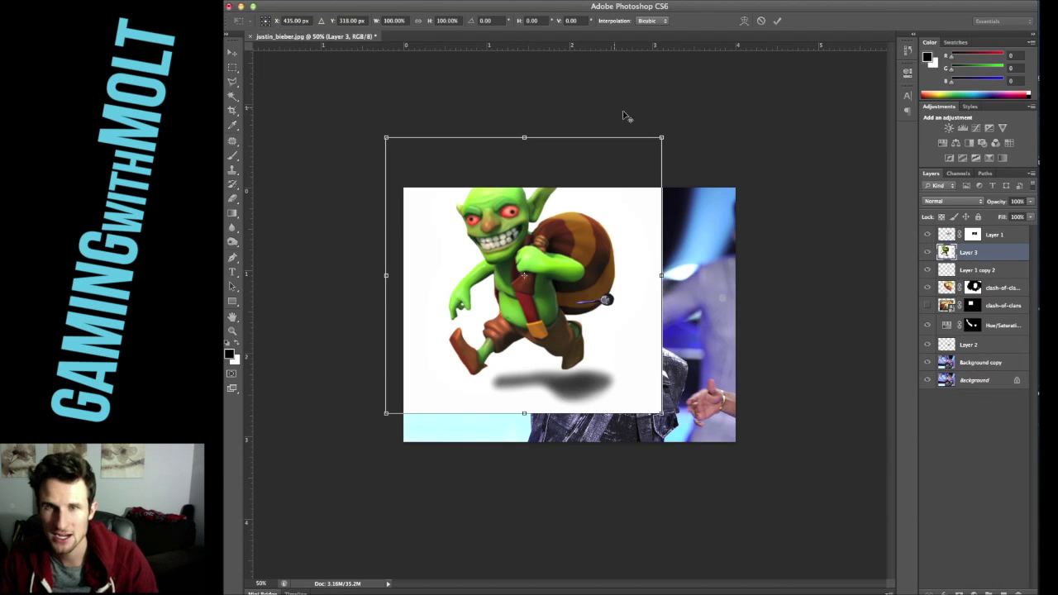
drag(661, 136, 601, 202)
key(Return)
key(v)
drag(565, 236, 525, 275)
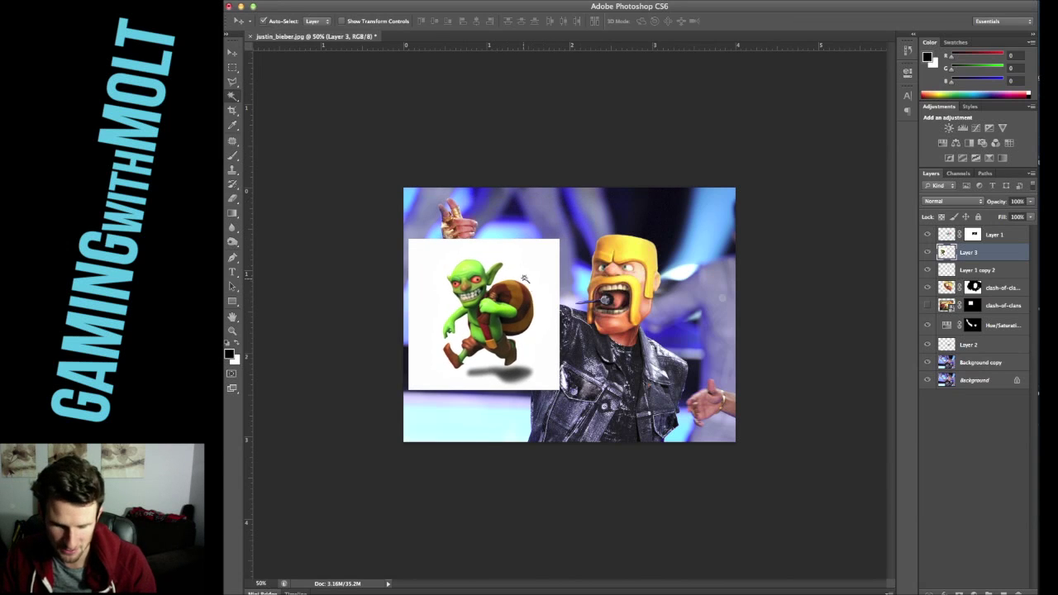
Step: Select the white background around the goblin with the Magic Wand, delete it, and clear the selection
key(w)
click(533, 269)
key(Delete)
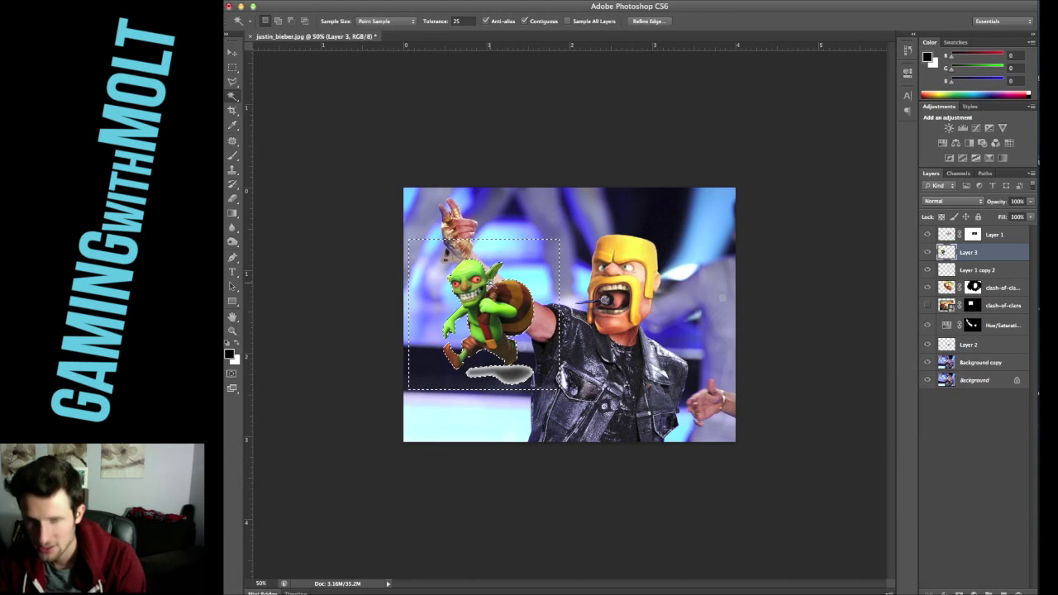
key(super+d)
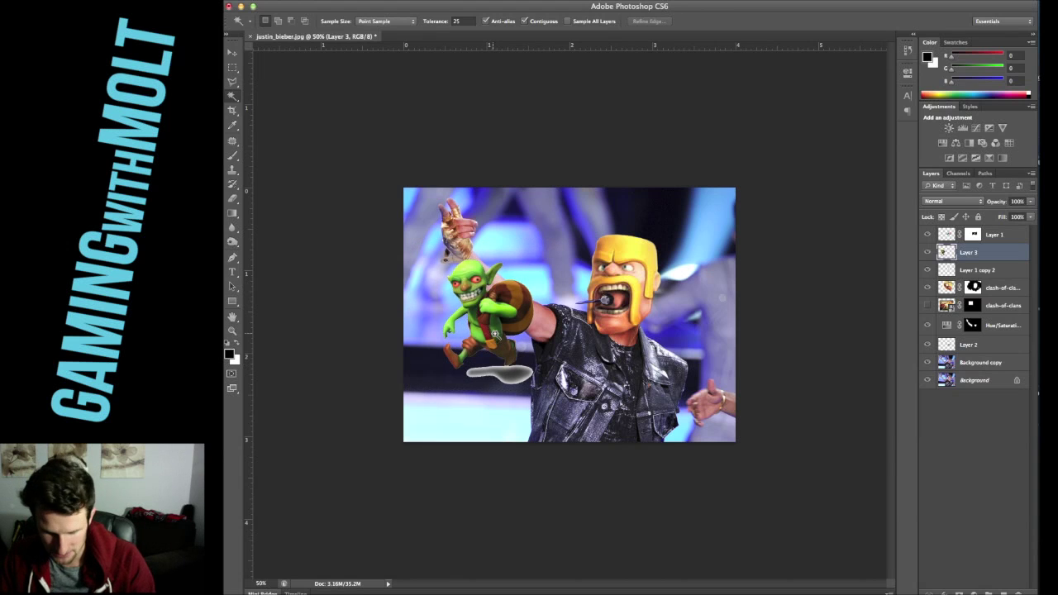
Step: Move the goblin to the photo's lower-left corner, below the raised arm, and enlarge it slightly
key(v)
drag(496, 334, 478, 427)
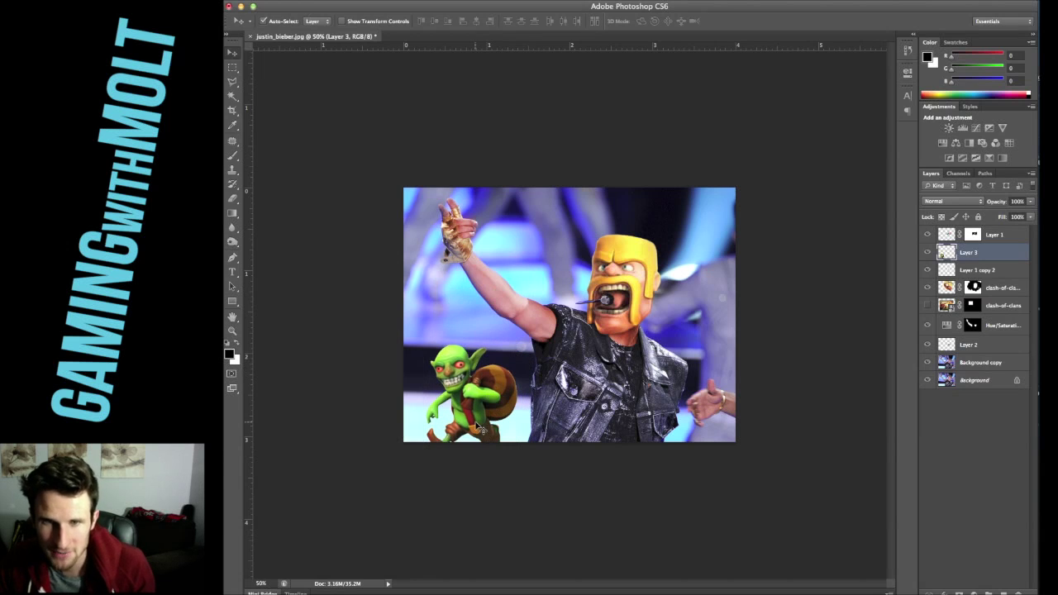
key(super+t)
drag(519, 348, 527, 327)
key(Return)
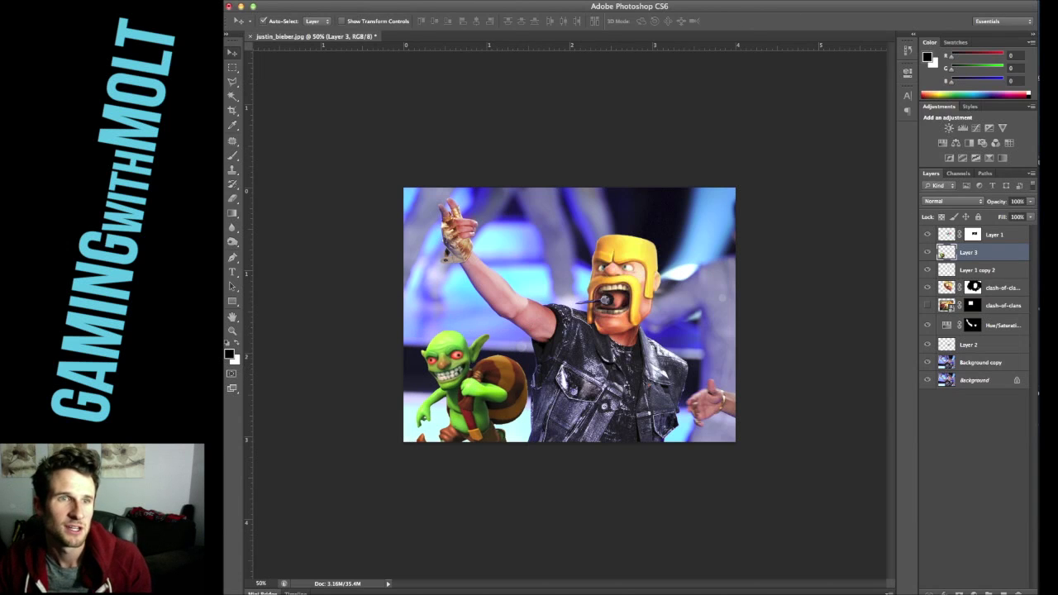
Step: Apply a mild Gaussian Blur to the goblin on Layer 3 so it matches the out-of-focus background
key(super+alt+f)
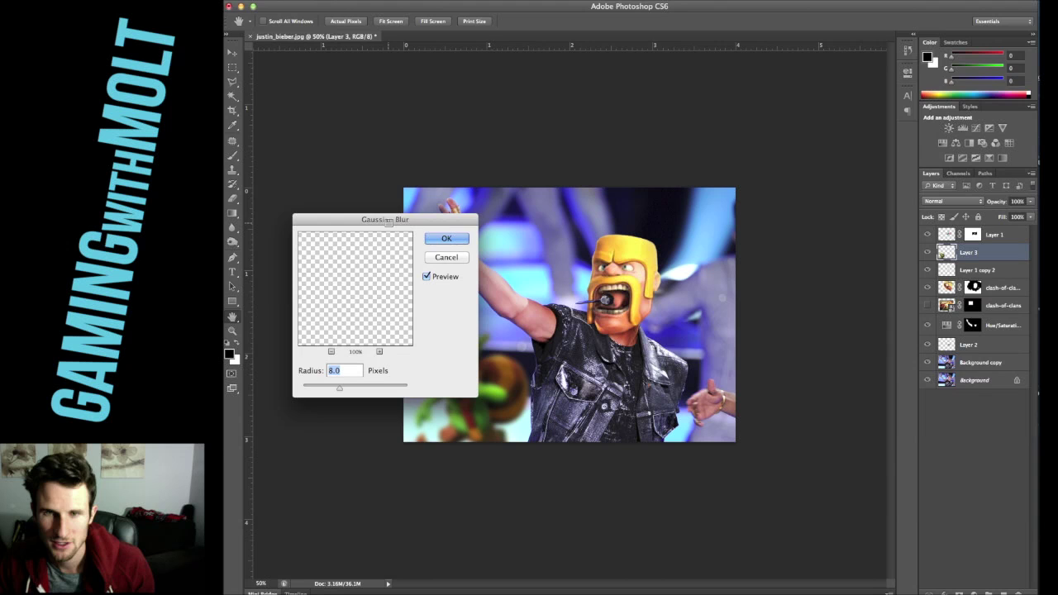
drag(385, 216, 351, 89)
drag(307, 265, 300, 265)
click(414, 114)
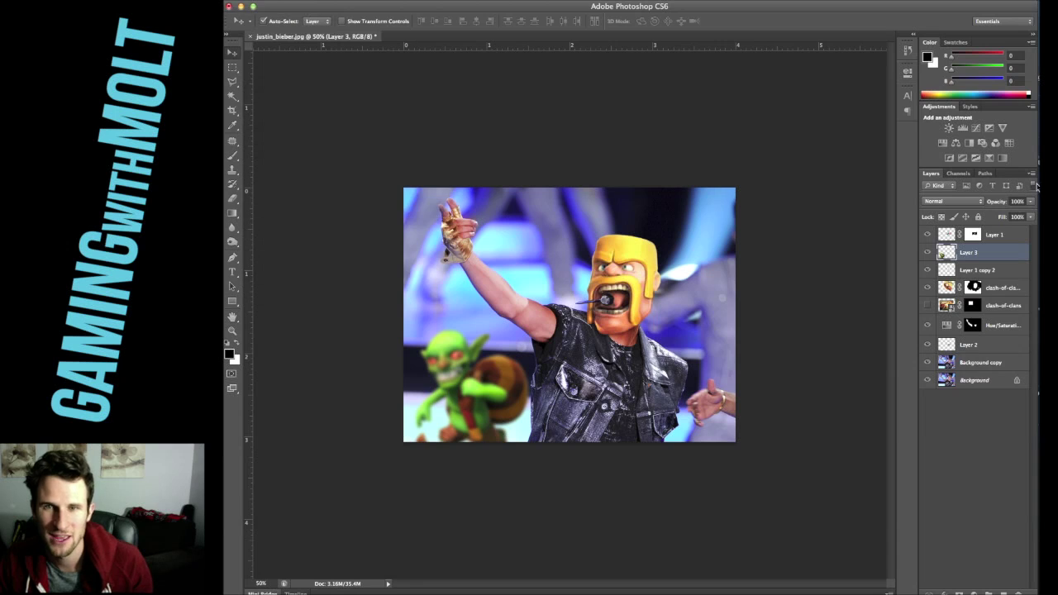
click(1003, 592)
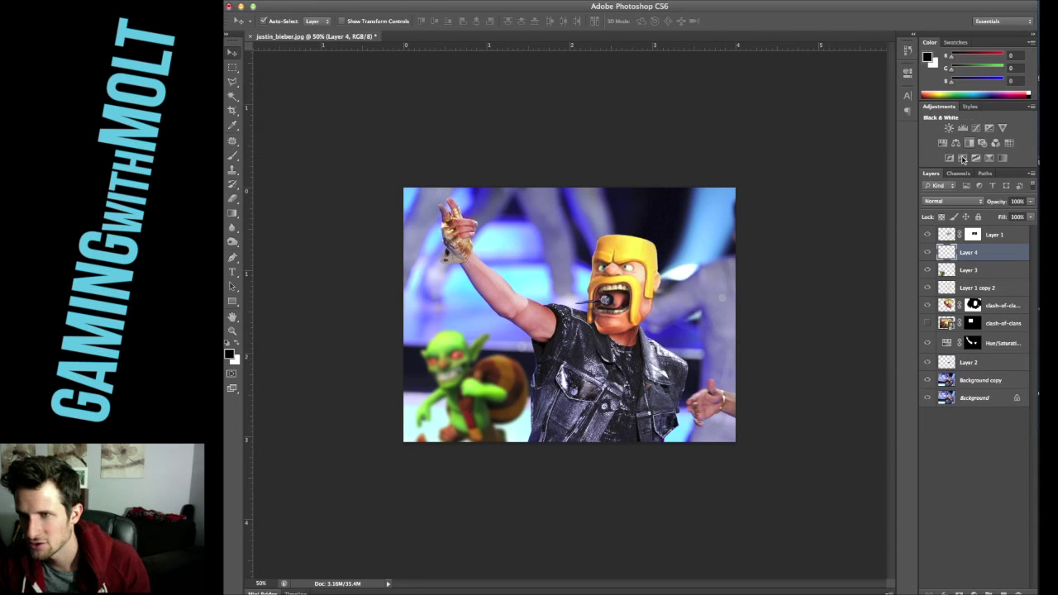
alt+click(986, 260)
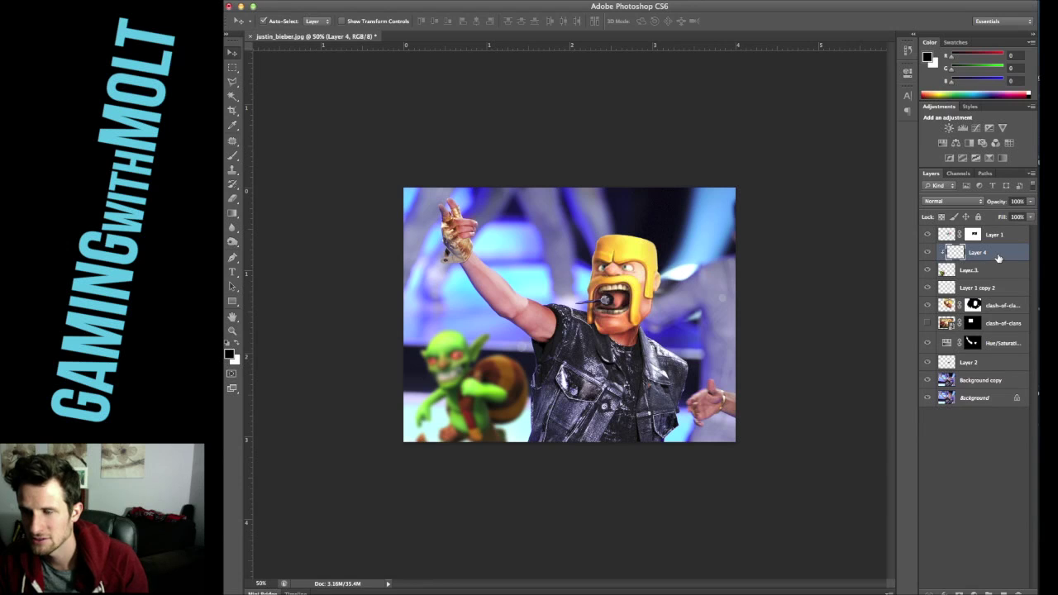
key(Delete)
Step: Clip a Hue/Saturation adjustment to the goblin layer and colorize it with hue 195, saturation 45 and lightness +20
click(956, 142)
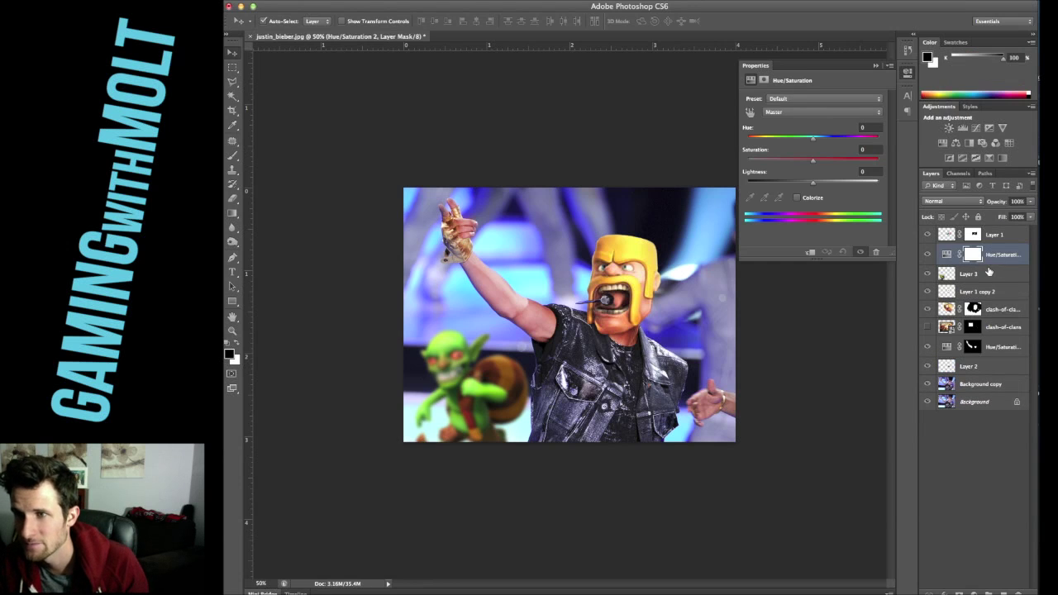
alt+click(989, 263)
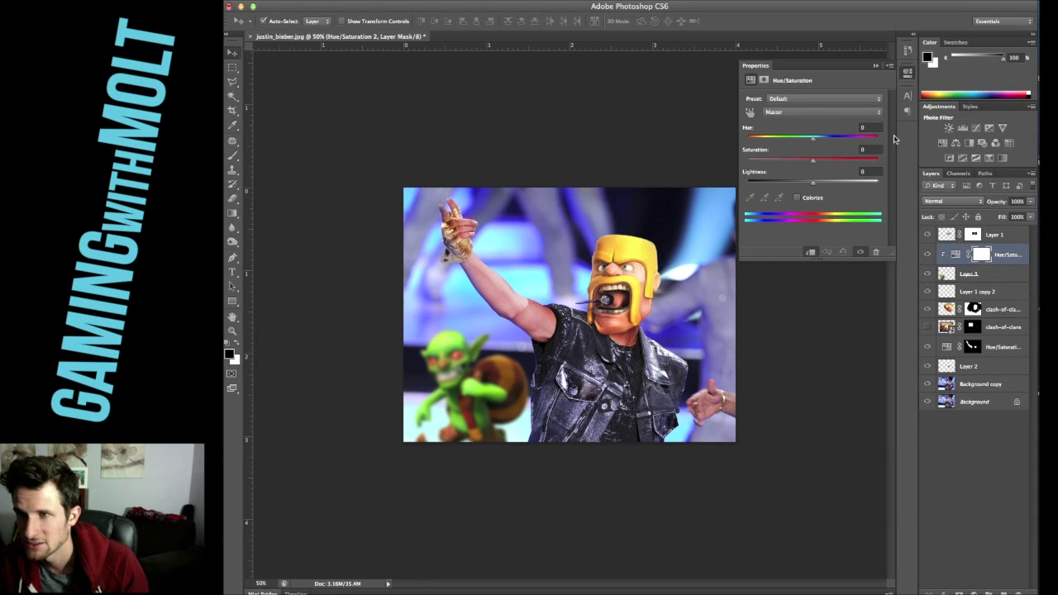
click(798, 199)
drag(749, 142, 820, 144)
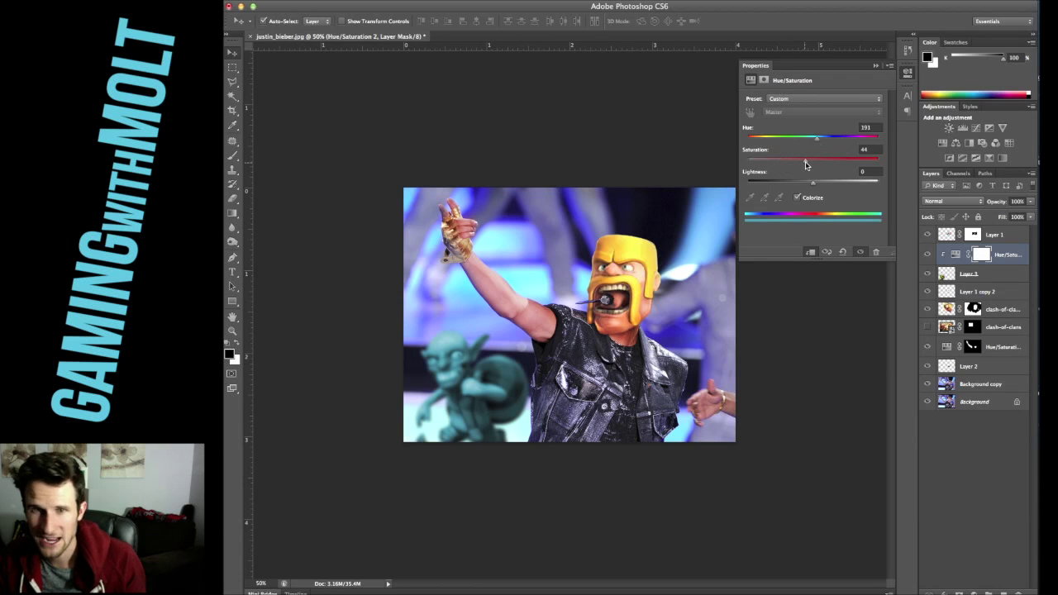
drag(818, 143, 815, 143)
drag(815, 188, 826, 191)
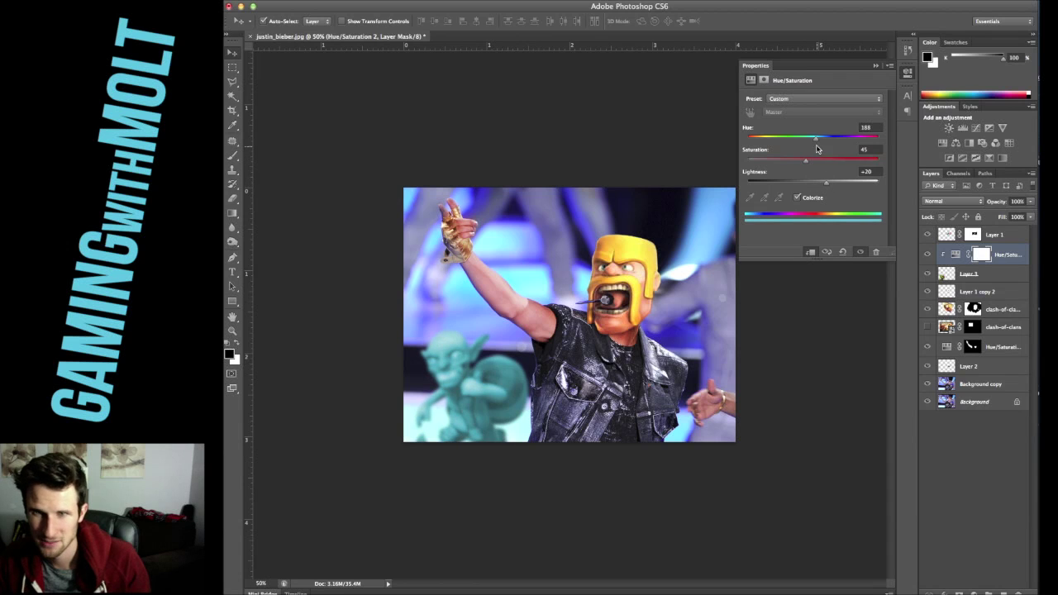
drag(817, 140, 820, 141)
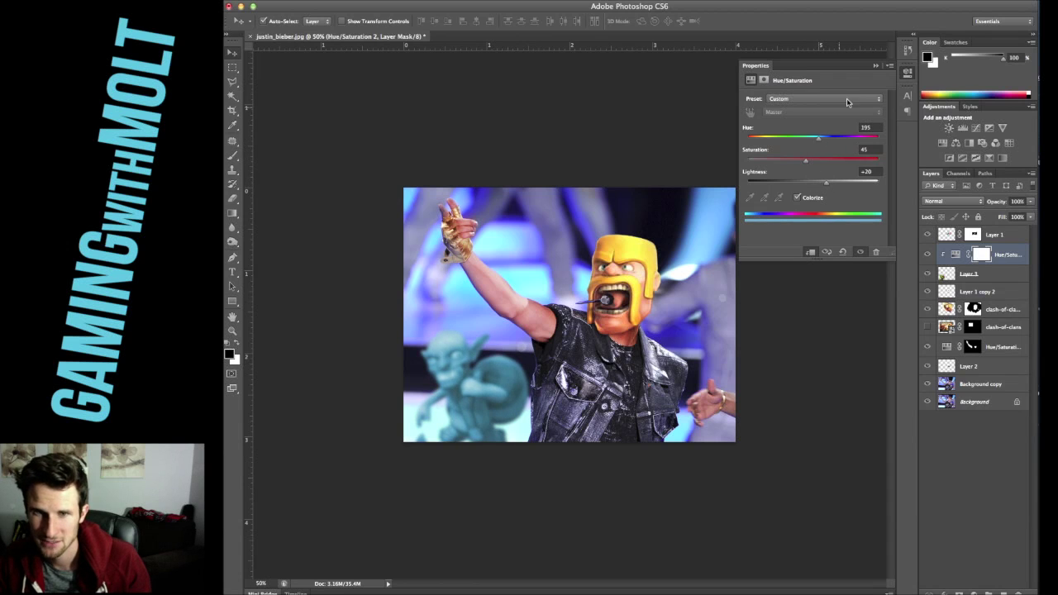
Step: Set the goblin's Hue/Saturation adjustment layer to the Screen blend mode at 50% opacity
click(876, 67)
key(shift+plus)
key(shift+plus)
key(shift+plus)
key(shift+plus)
key(shift+plus)
key(shift+plus)
key(shift+plus)
key(shift+plus)
key(shift+plus)
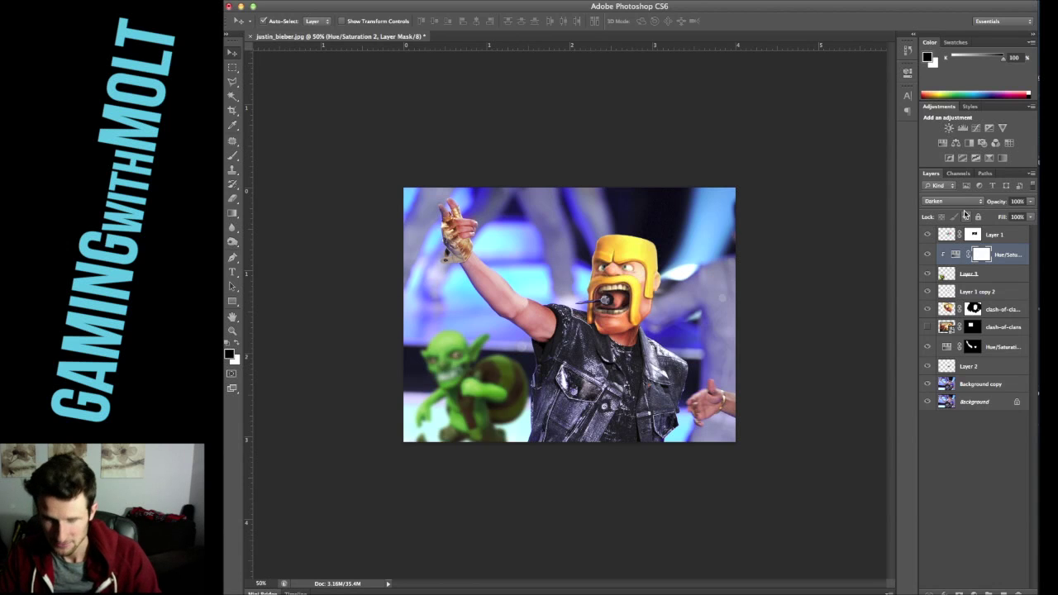
key(shift+minus)
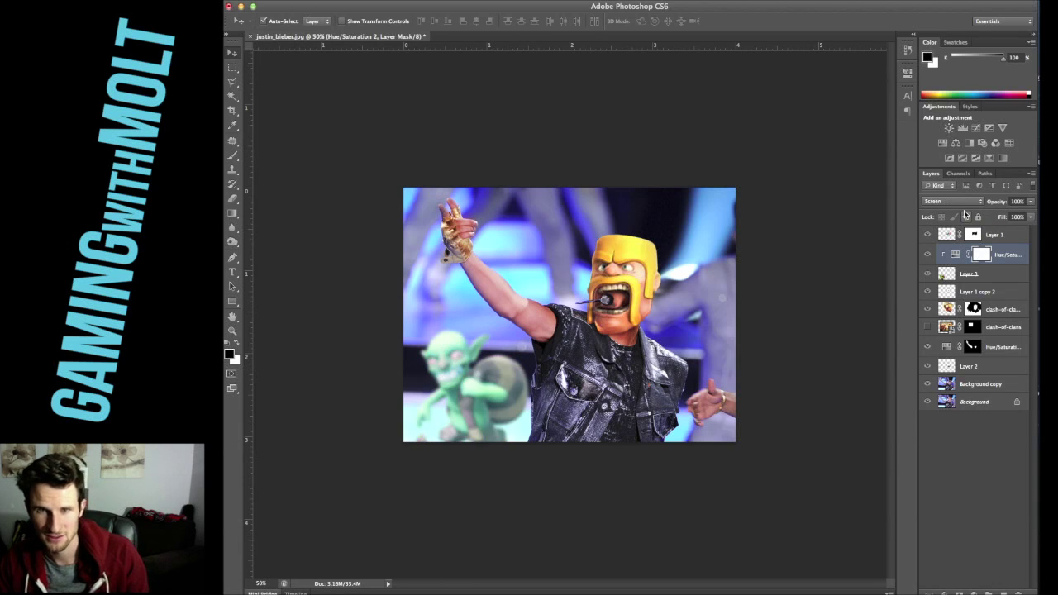
click(1017, 201)
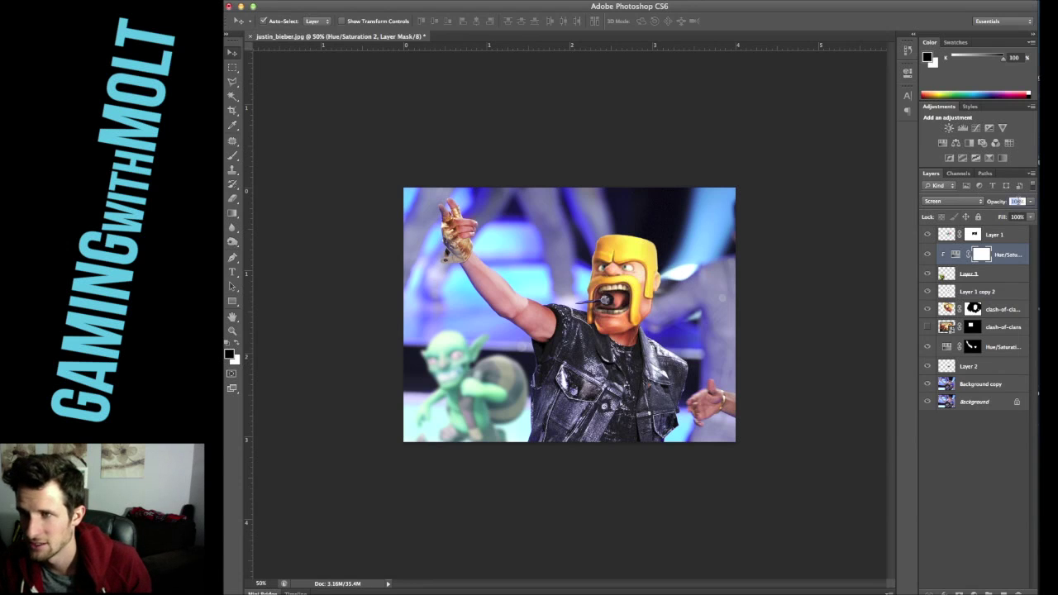
text(50)
key(Return)
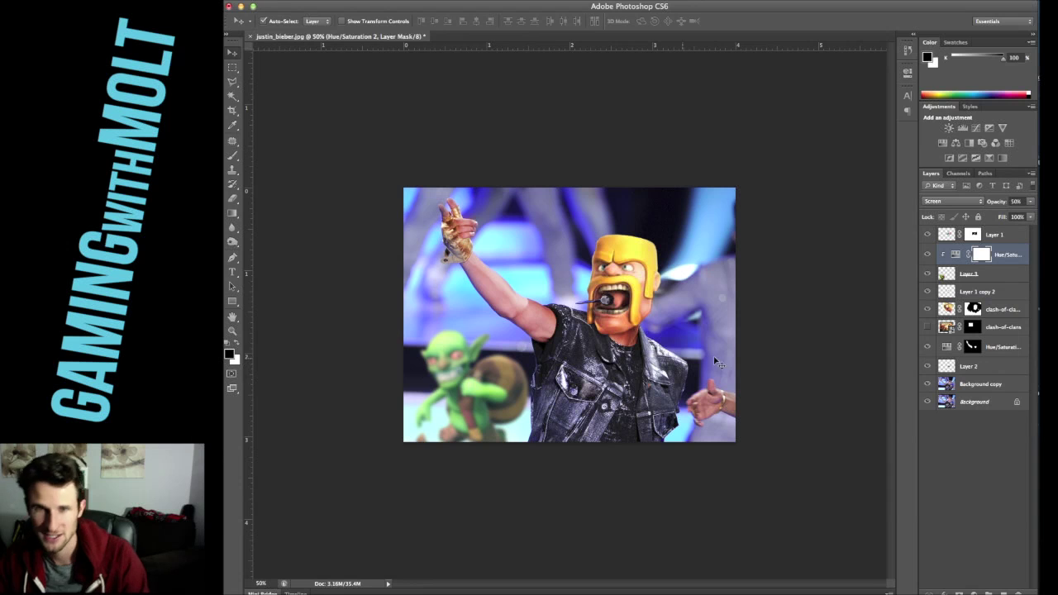
Step: Duplicate the hidden clash-of-clans layer and make the copy visible
click(1009, 272)
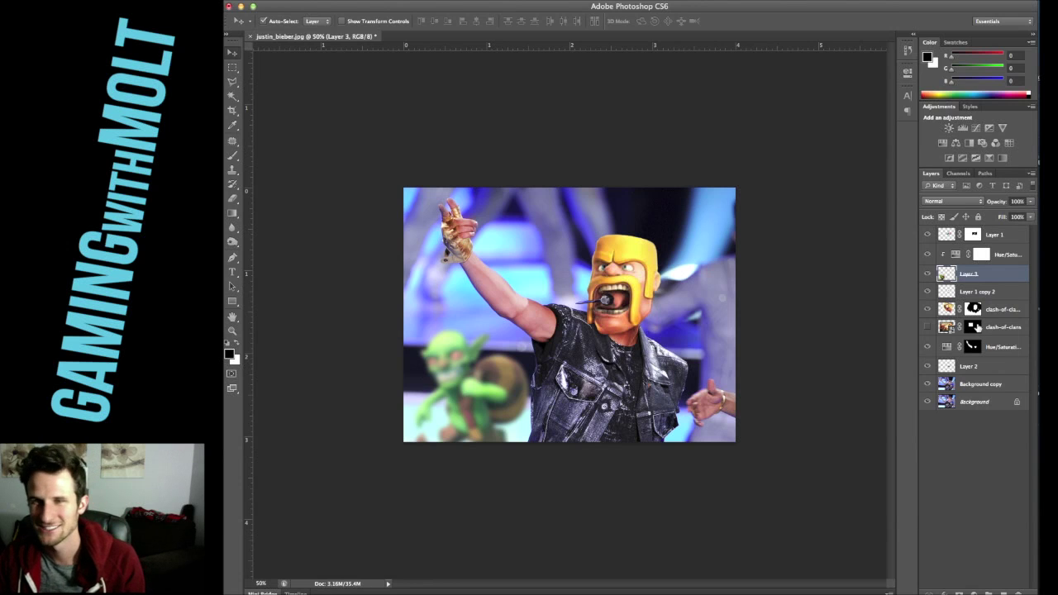
click(1023, 326)
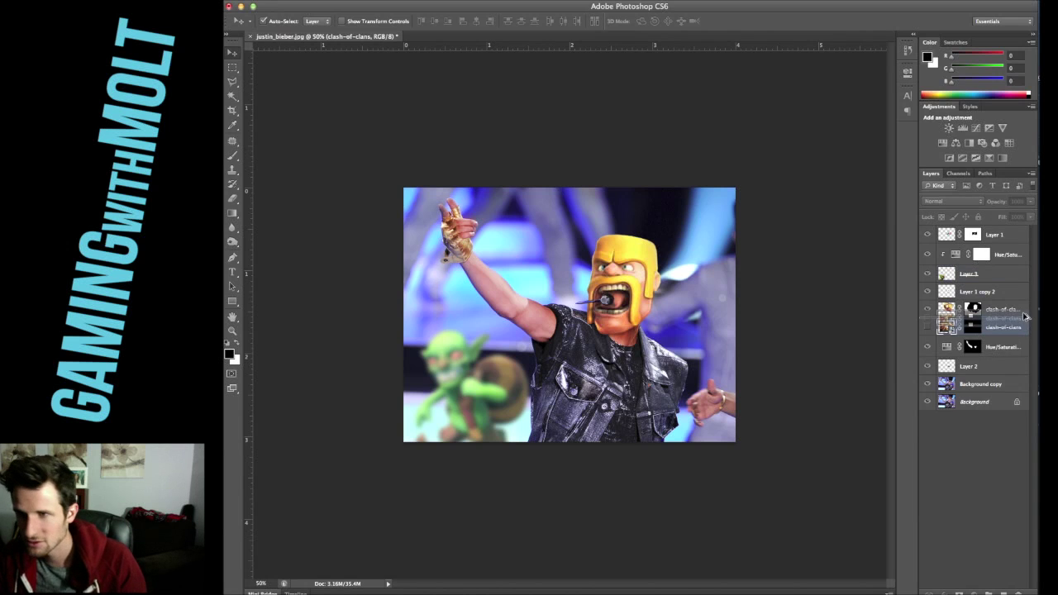
key(ctrl+j)
click(928, 328)
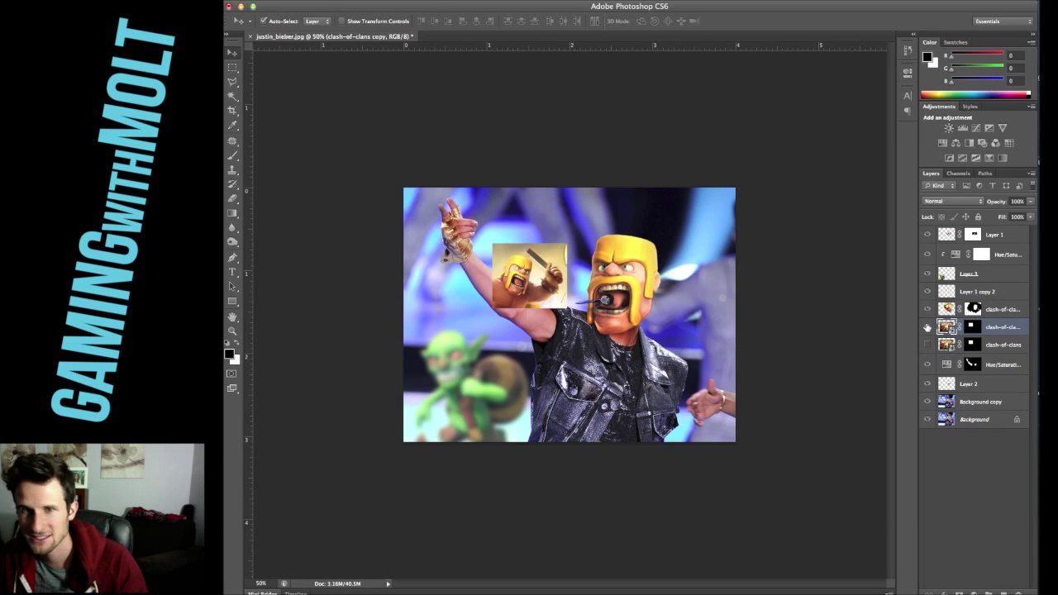
Step: Fill the layer mask of the clash-of-clans copy with white to reveal the whole artwork
click(973, 327)
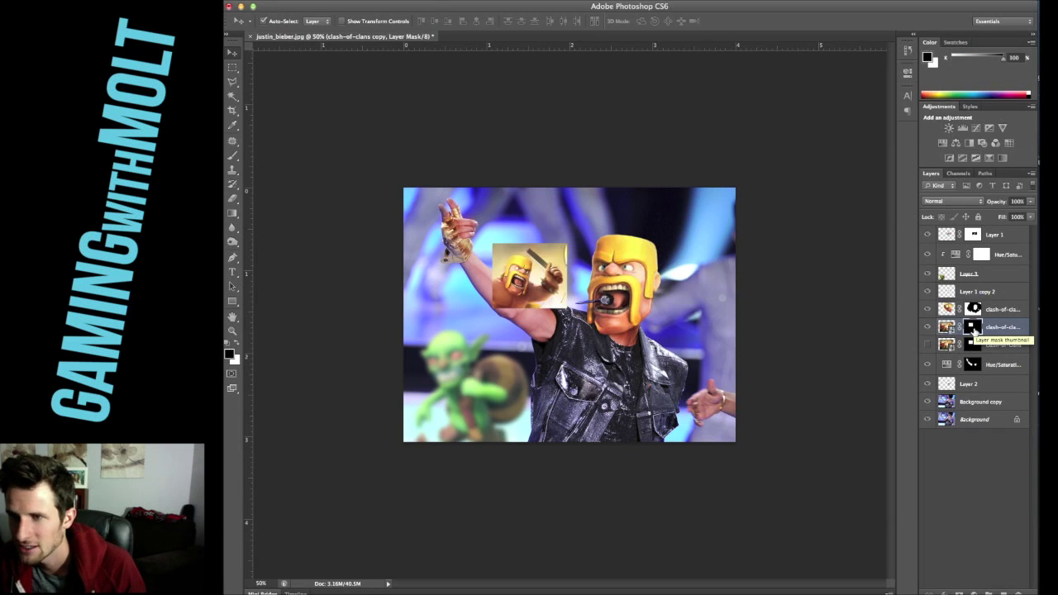
key(Delete)
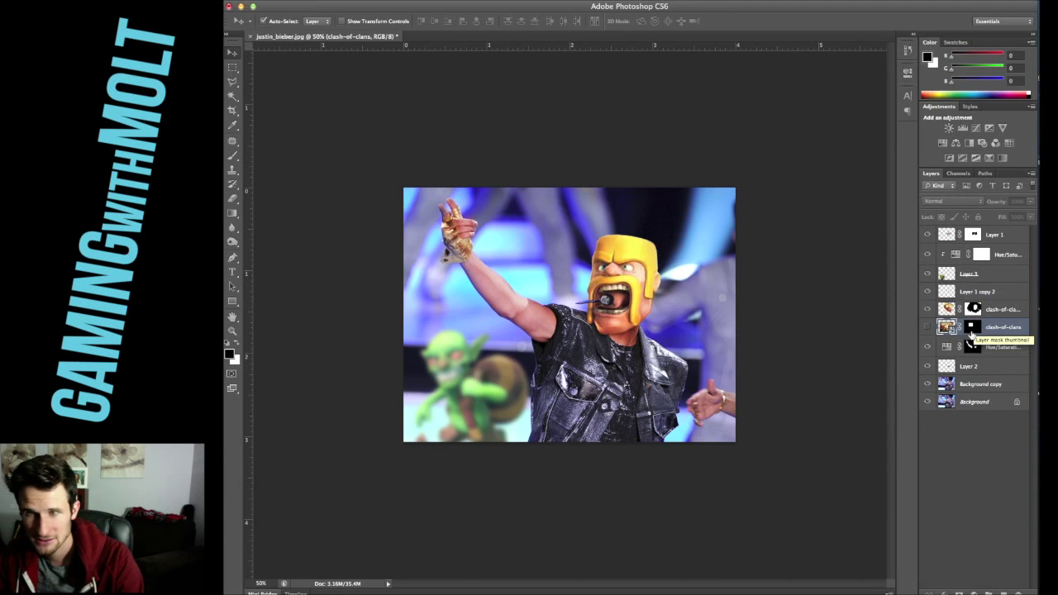
key(super+z)
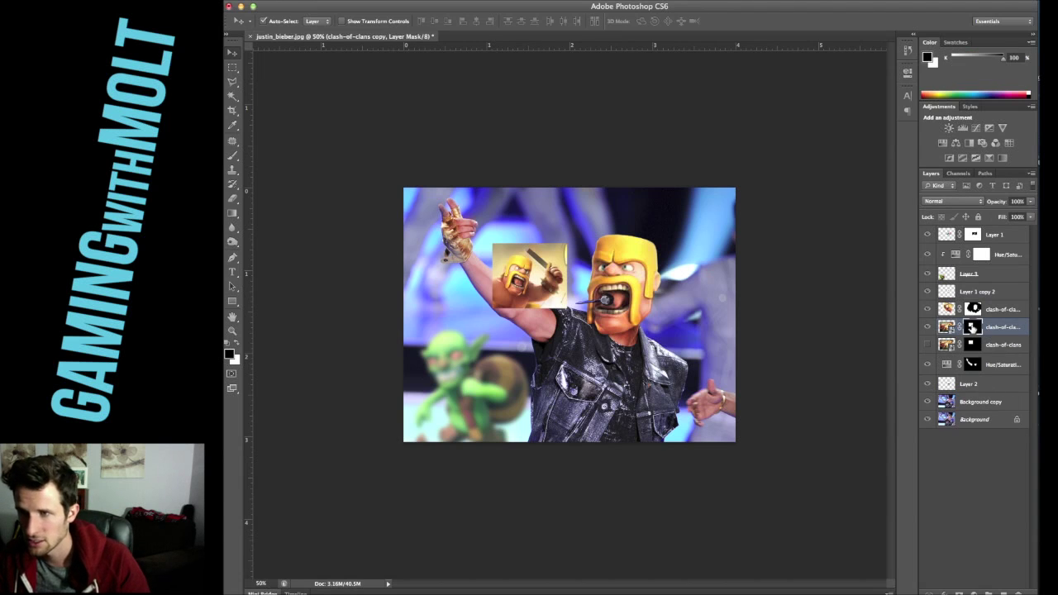
key(super+BackSpace)
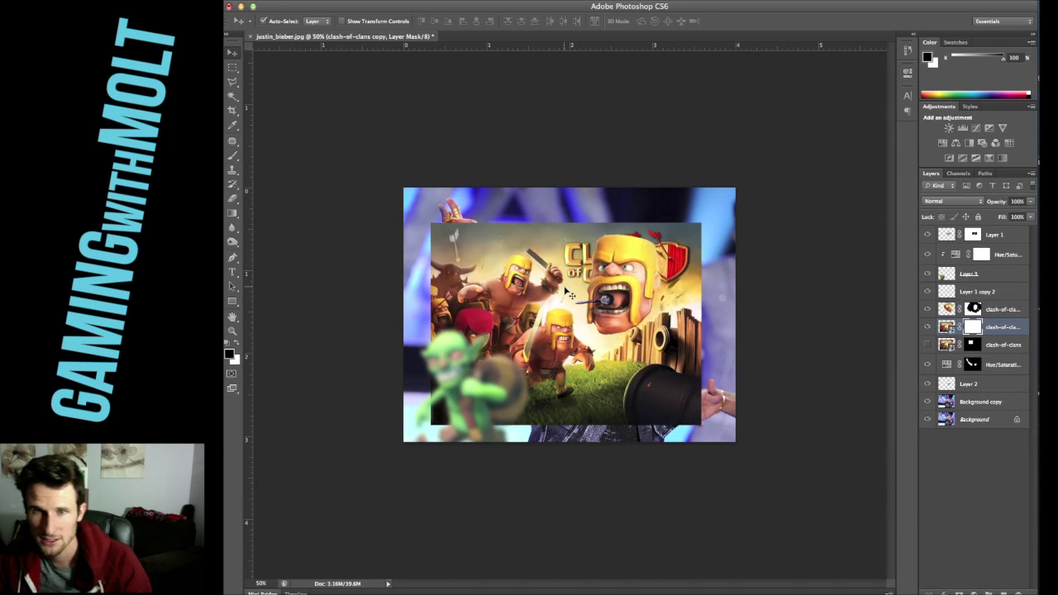
Step: Enlarge the clash-of-clans copy to about 178% and shift it right so the sword-carrying barbarian is in view
key(super+t)
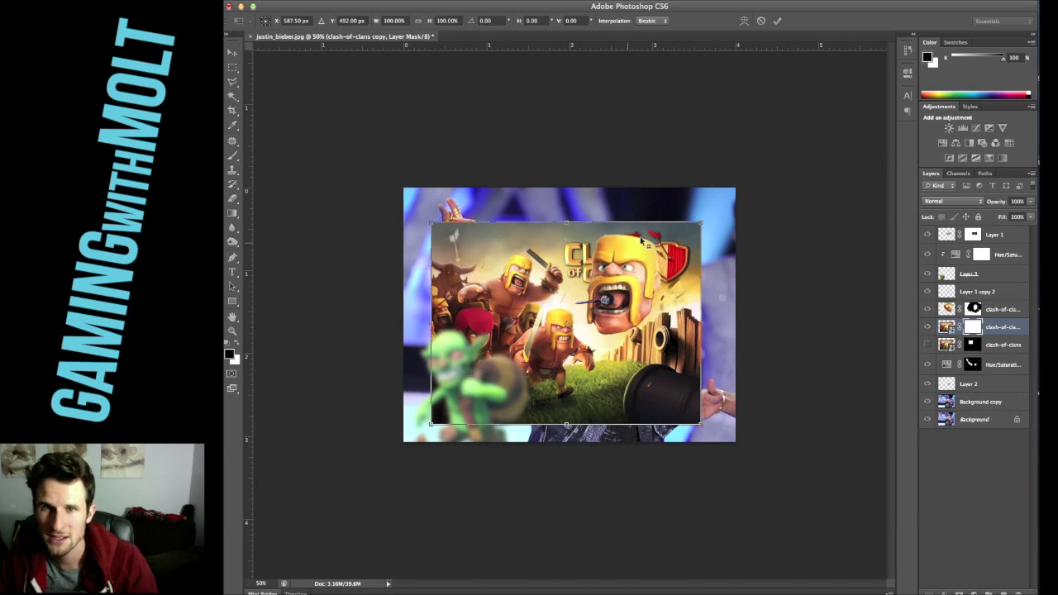
drag(717, 215, 817, 151)
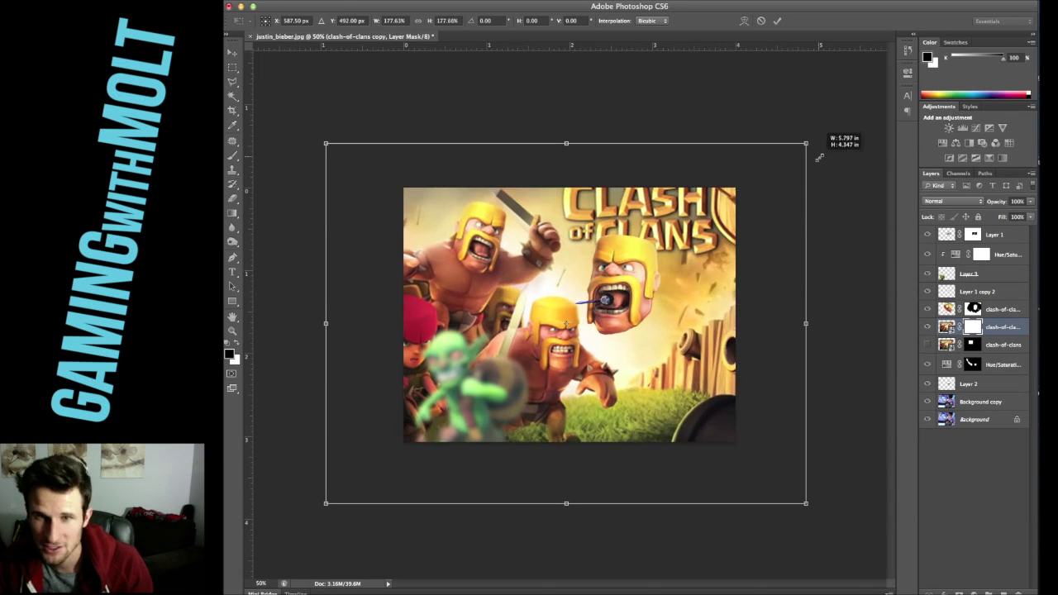
drag(666, 341, 822, 377)
key(Return)
Step: Select a tall rectangle around the barbarian's sword, fill the rest of the layer mask with black, and deselect
key(m)
drag(705, 284, 655, 420)
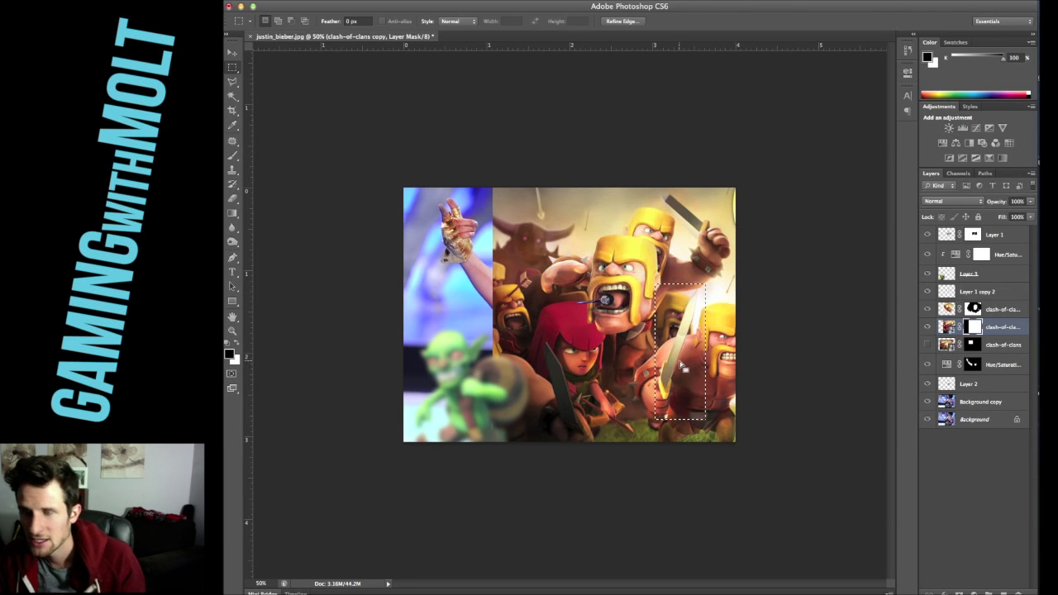
key(super+shift+i)
key(alt+BackSpace)
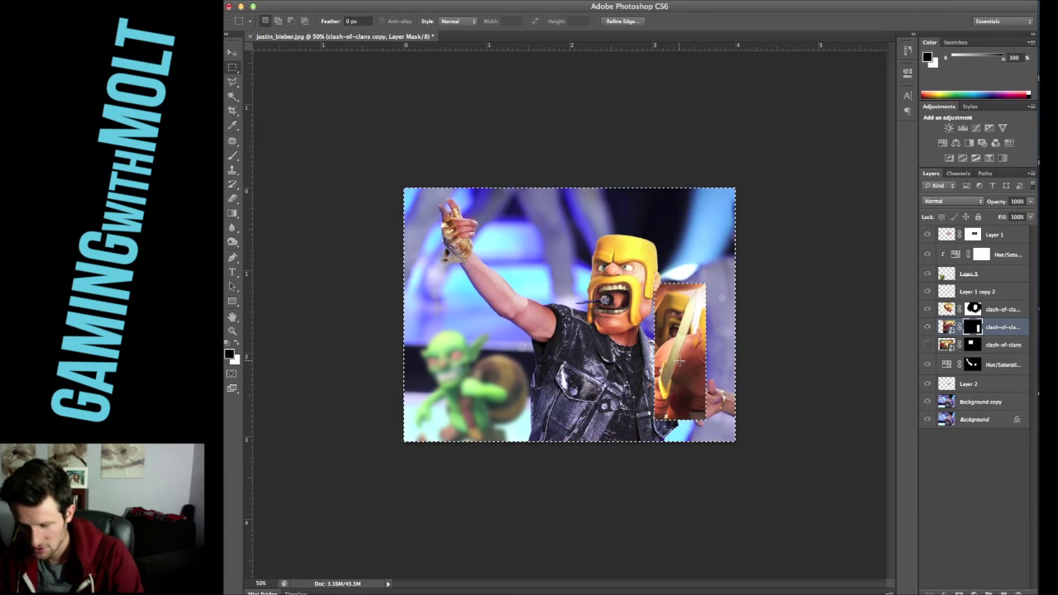
key(v)
key(super+d)
Step: Move the masked sword piece over the shoulder of the singer's raised arm and scale it to about 60%
drag(695, 388, 545, 358)
key(super+t)
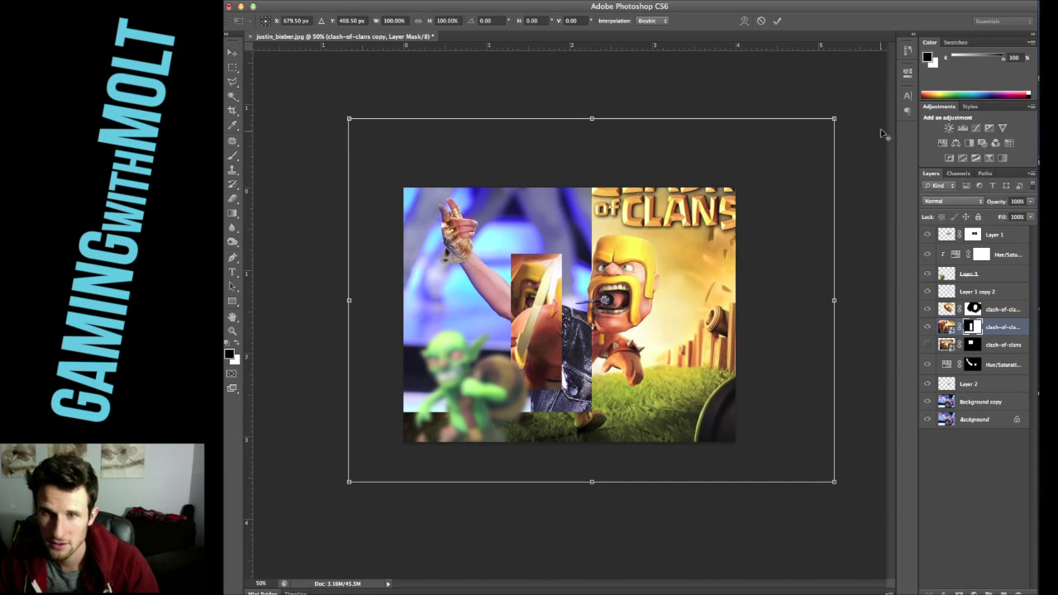
drag(832, 118, 735, 188)
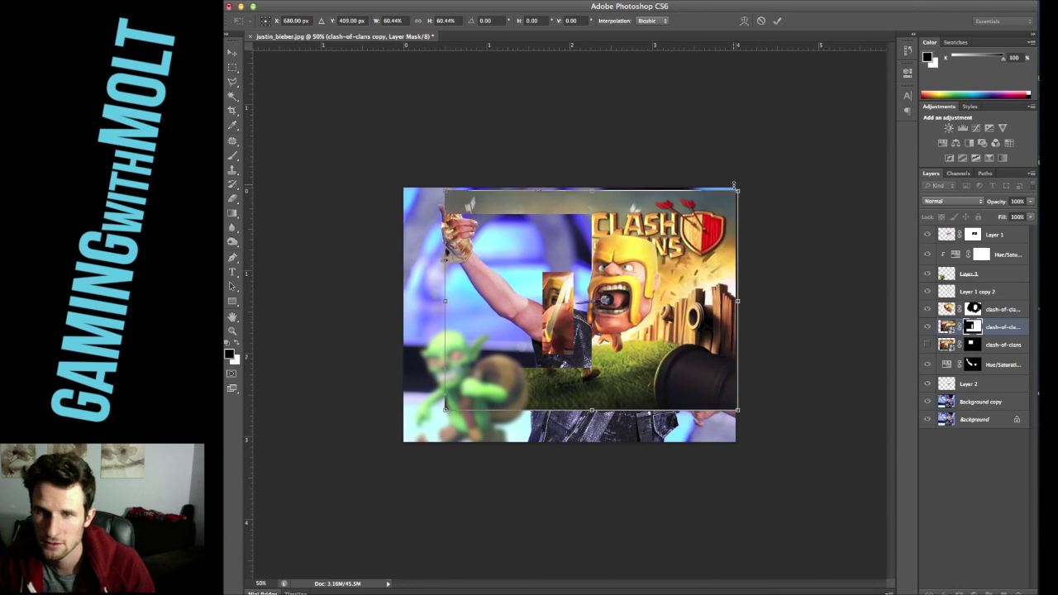
key(Return)
Step: Select a rectangle around the small sword piece, invert it, fill the rest of the layer mask with black, and deselect
key(m)
drag(534, 265, 586, 362)
key(super+shift+i)
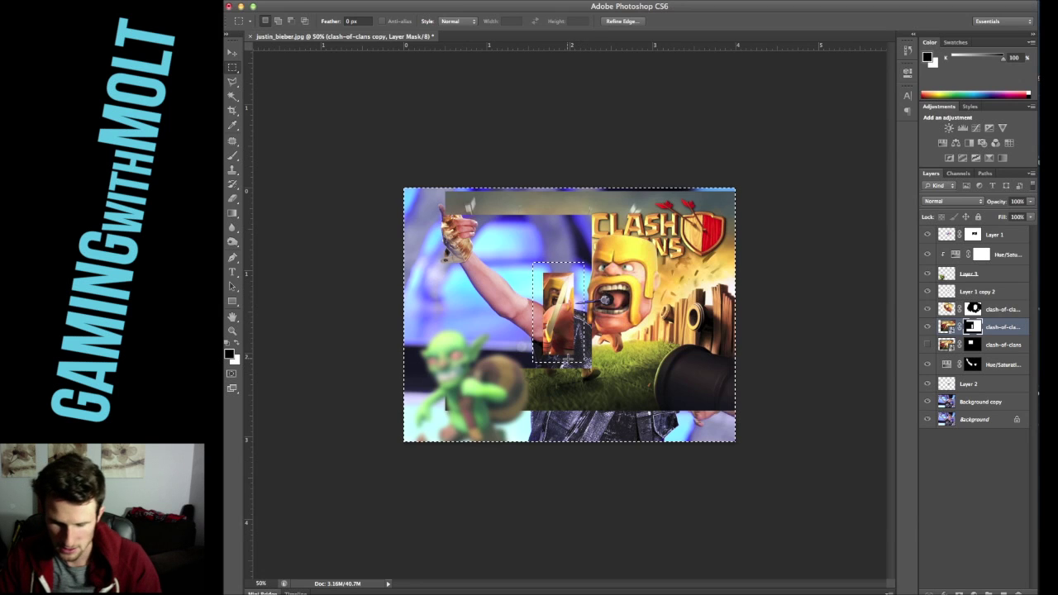
key(alt+BackSpace)
key(super+d)
key(super+t)
key(Return)
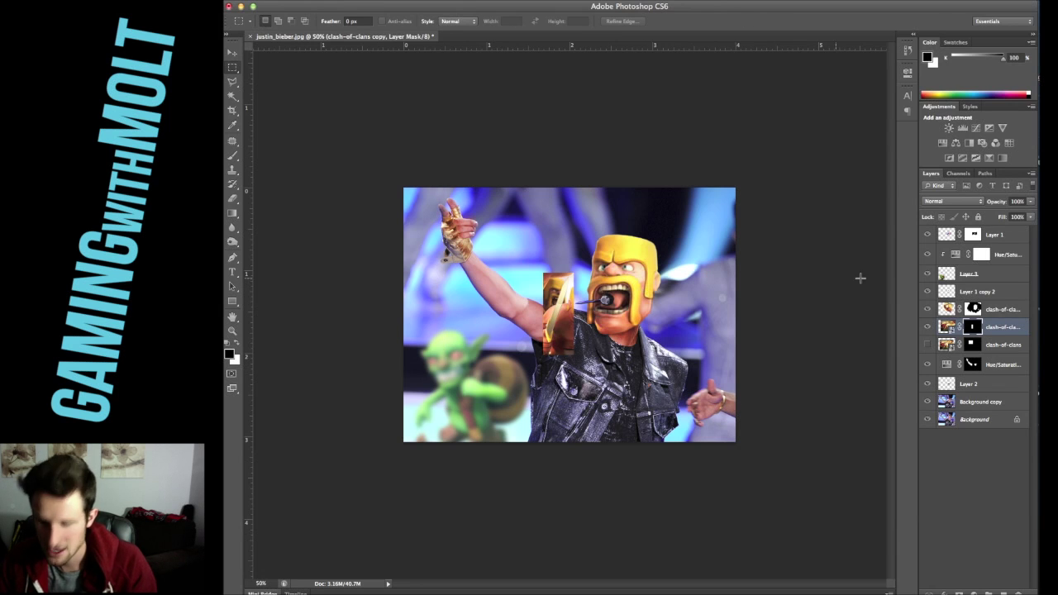
Step: Duplicate the masked sword layer, rasterize the duplicate without its mask, hide the original, and select the duplicate
key(super+j)
key(super+j)
click(1004, 346)
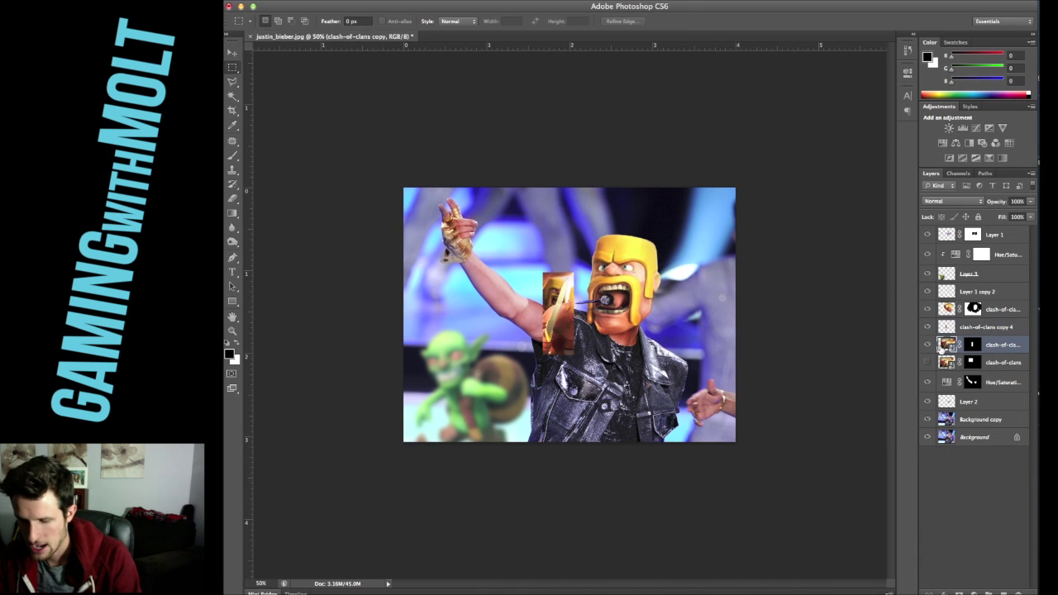
click(977, 331)
Step: Move the duplicated sword piece above the blurred goblin and scale it to about 90%
key(super+t)
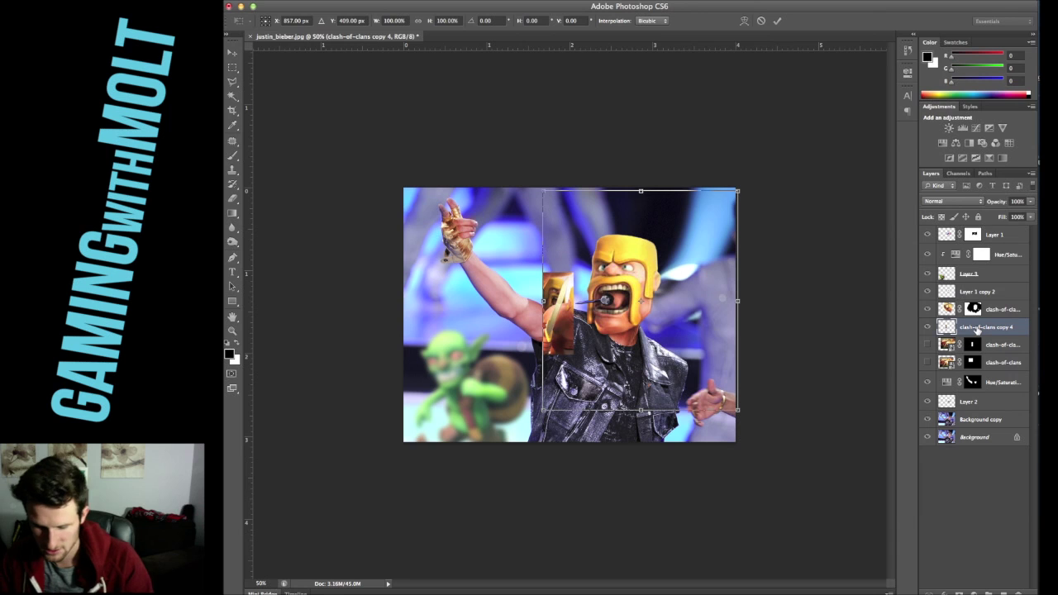
drag(533, 189, 523, 165)
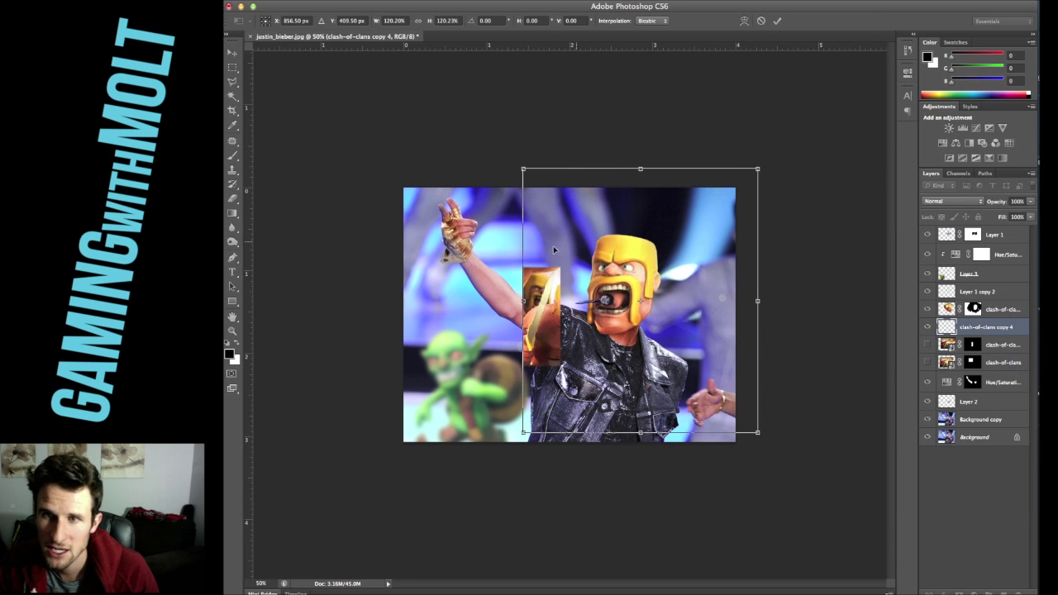
drag(586, 234, 496, 257)
drag(673, 201, 656, 204)
key(Return)
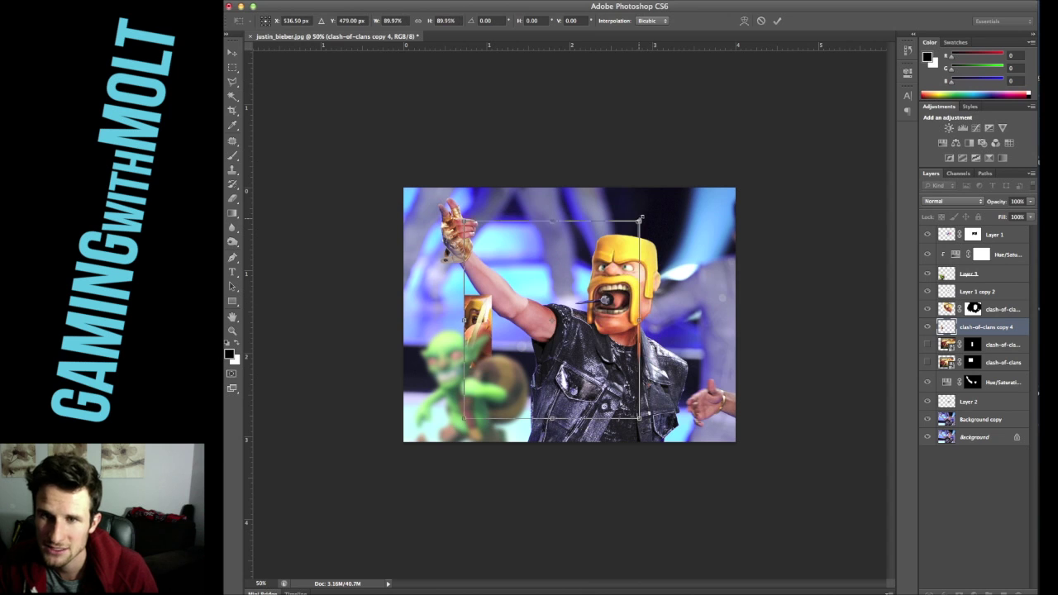
Step: Clear the leftover edge strip running through the barbarian's head and jacket from the sword layer, and deselect
key(e)
key(m)
mouse_move(626, 204)
mouse_down()
mouse_move(660, 302)
mouse_move(660, 429)
mouse_up()
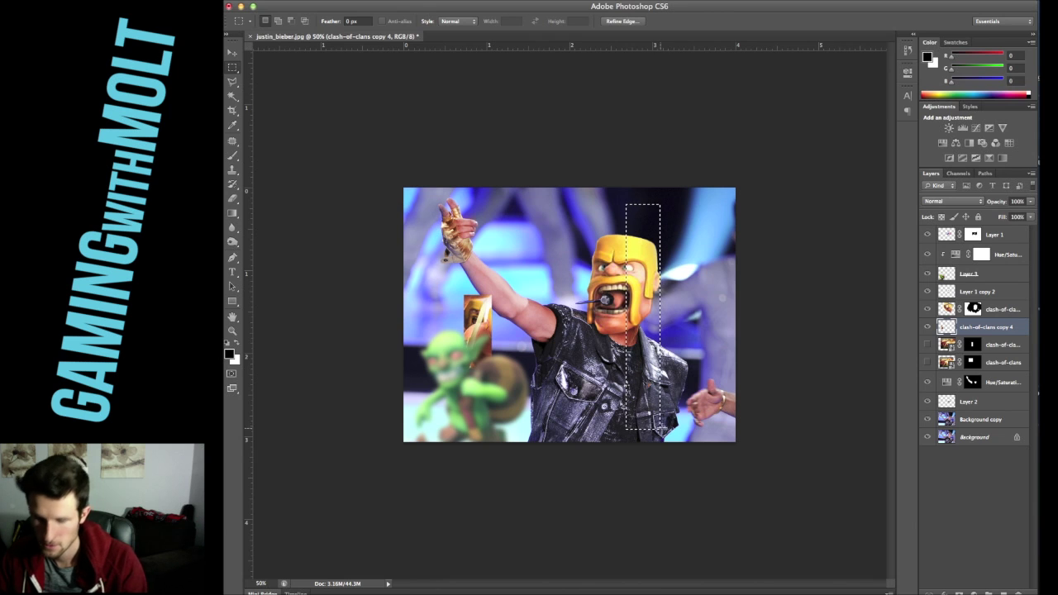
key(ctrl+d)
Step: Enlarge the sword piece from beside the raised arm until it covers the singer's shoulder up to the barbarian's head
key(v)
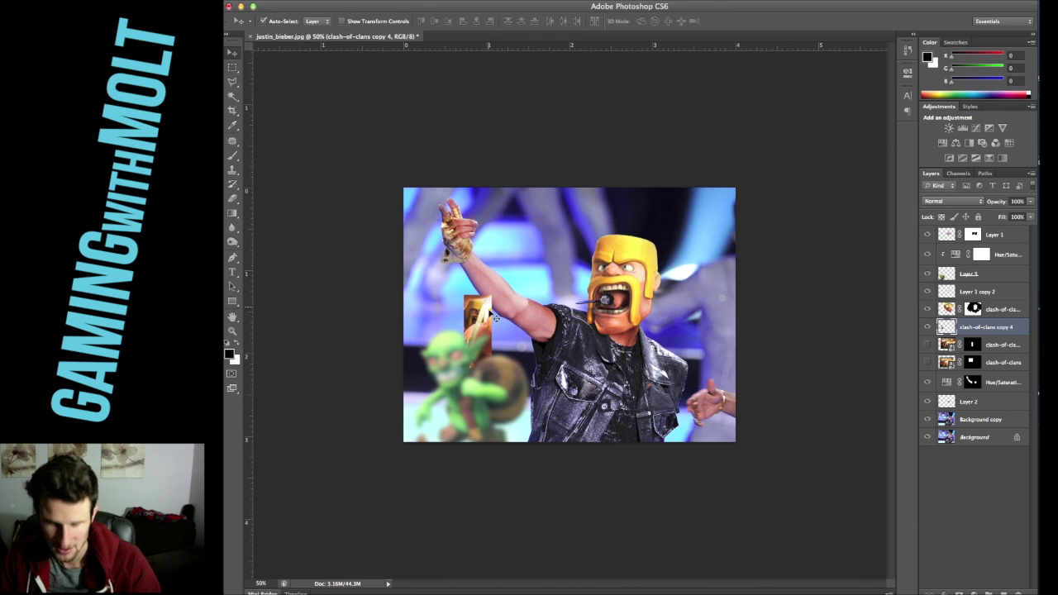
drag(494, 314, 562, 281)
key(ctrl+z)
key(ctrl+t)
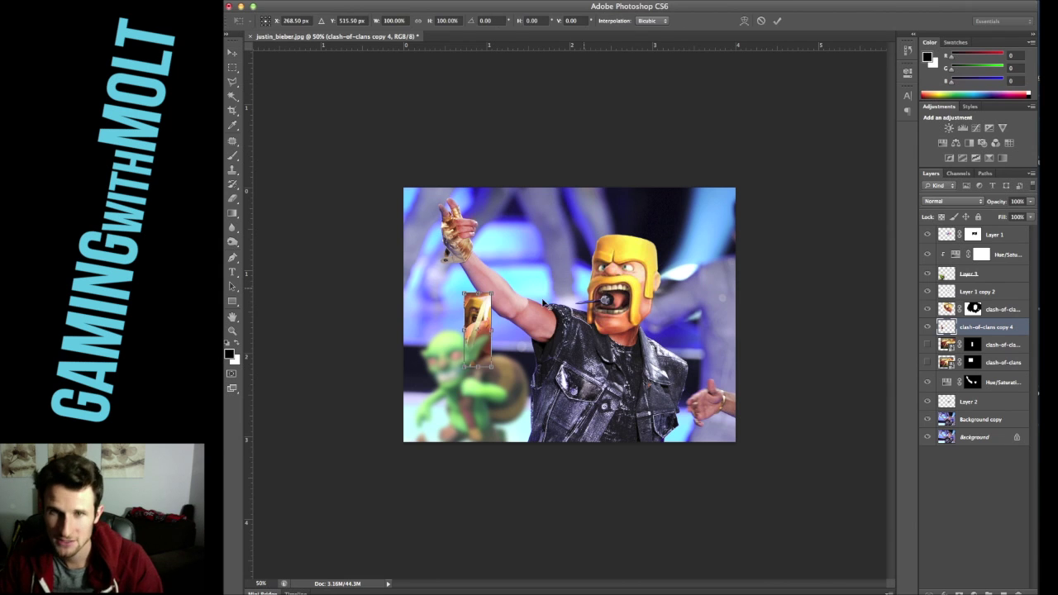
drag(495, 288, 581, 253)
key(Return)
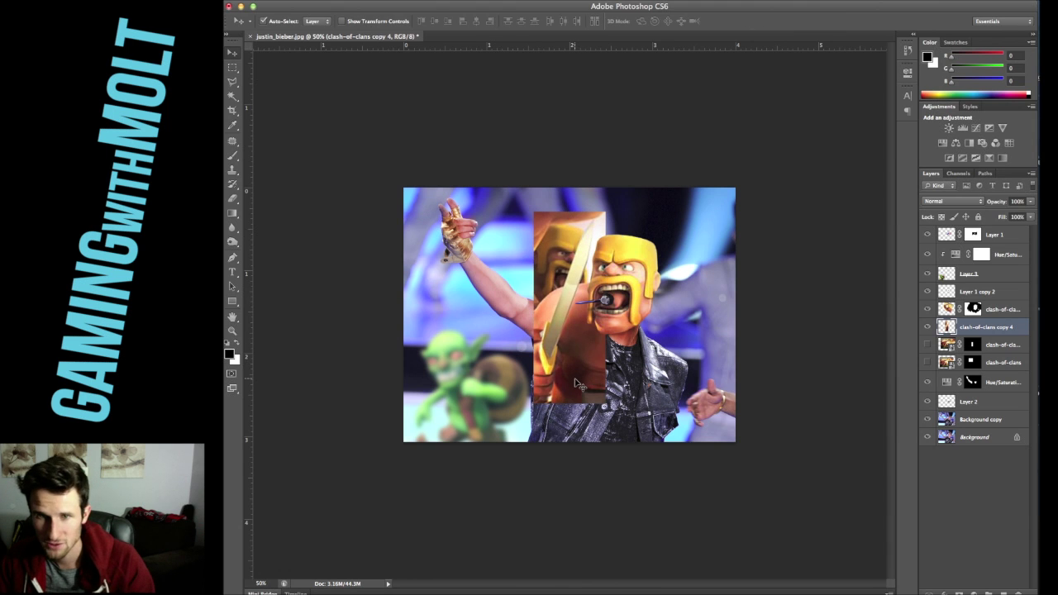
Step: Trace the sword with the Pen tool, convert the path to a selection, remove everything around the sword, and deselect
key(super+equal)
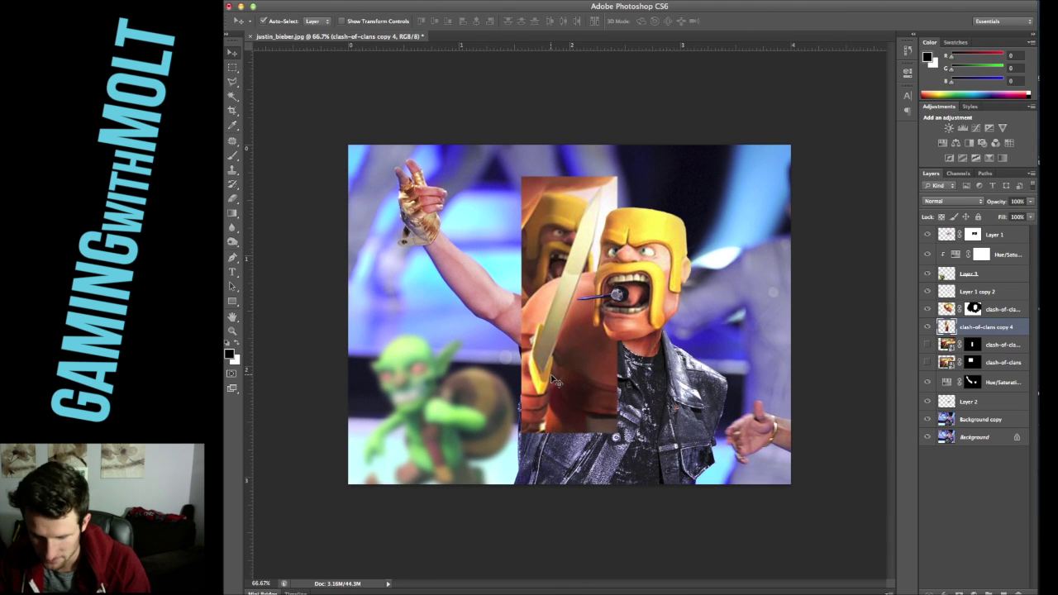
key(p)
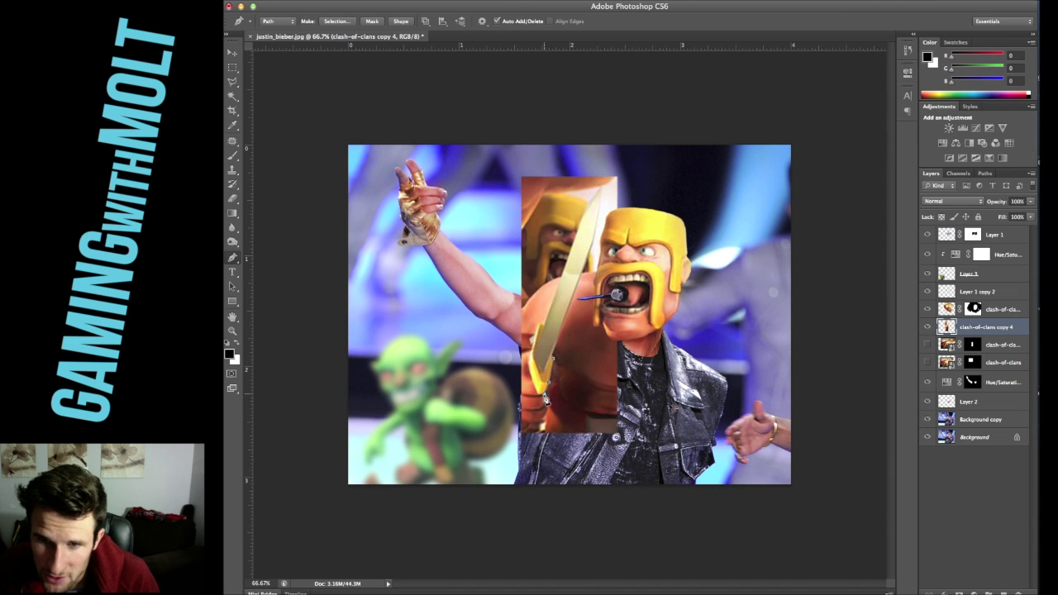
right_click(552, 335)
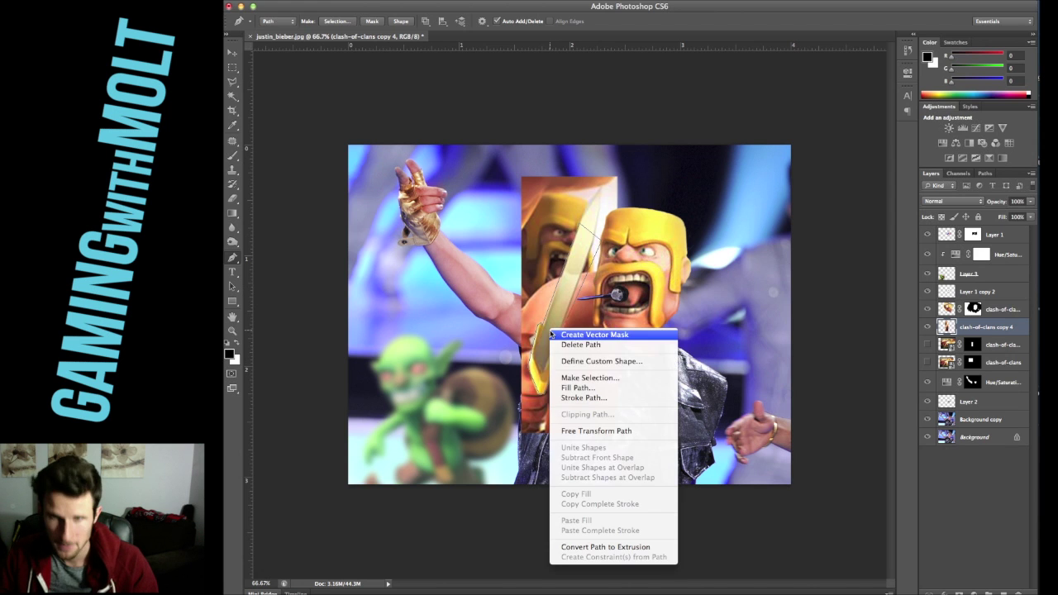
click(610, 381)
key(Return)
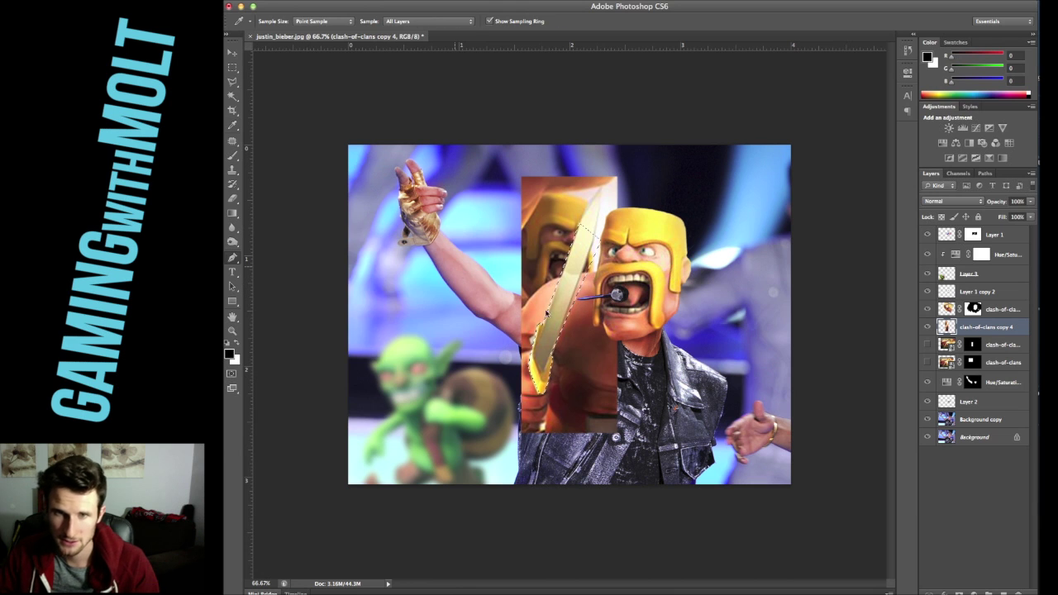
key(Delete)
key(ctrl+d)
Step: Move the cut-out sword to the singer's raised hand, flip it horizontally, and place its handle over the glove
key(v)
drag(543, 369, 418, 195)
key(ctrl+t)
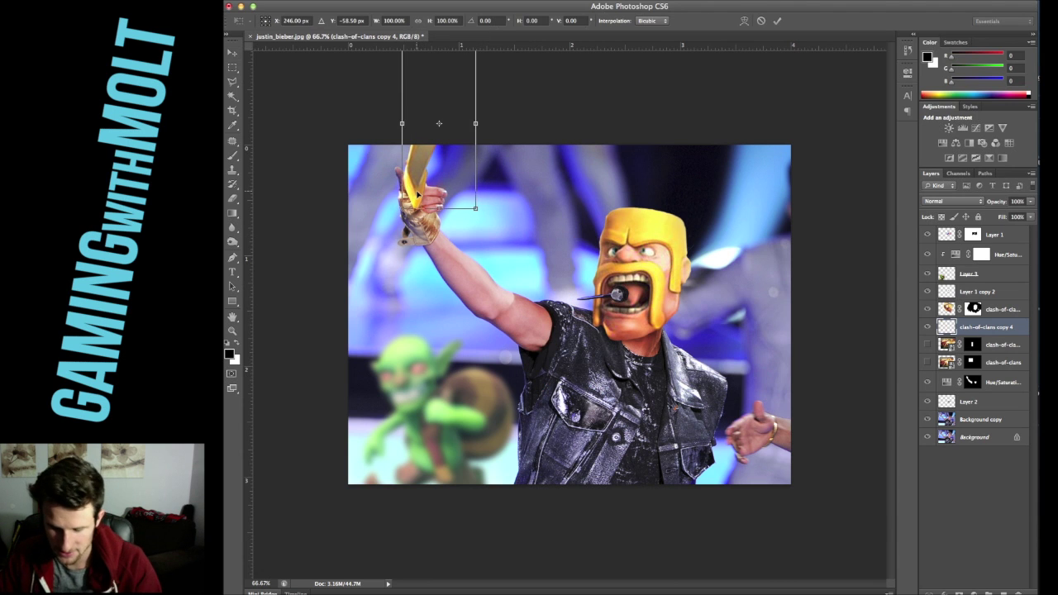
right_click(419, 177)
click(475, 318)
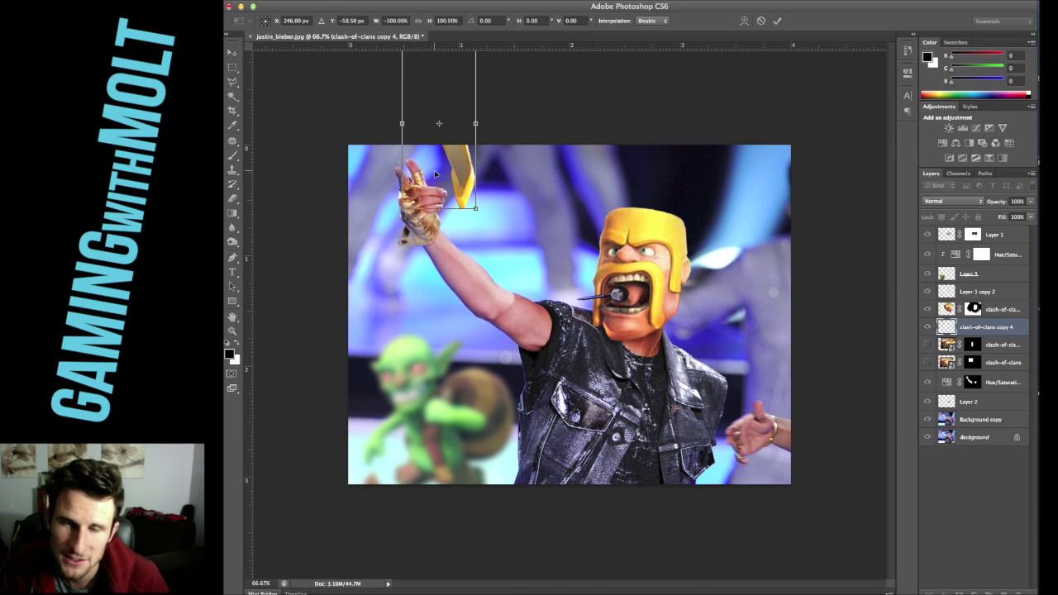
drag(469, 178, 419, 182)
key(Return)
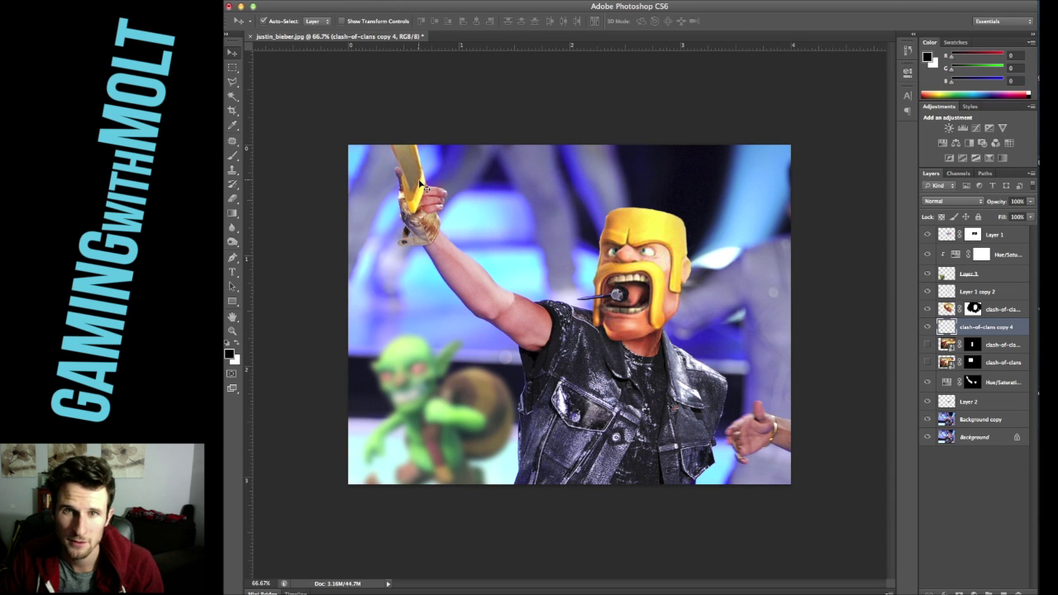
Step: Fine-tune the flipped sword's position so its handle sits between the thumb and fingers of the raised hand
mouse_move(422, 183)
mouse_down()
mouse_move(419, 161)
mouse_move(422, 184)
mouse_up()
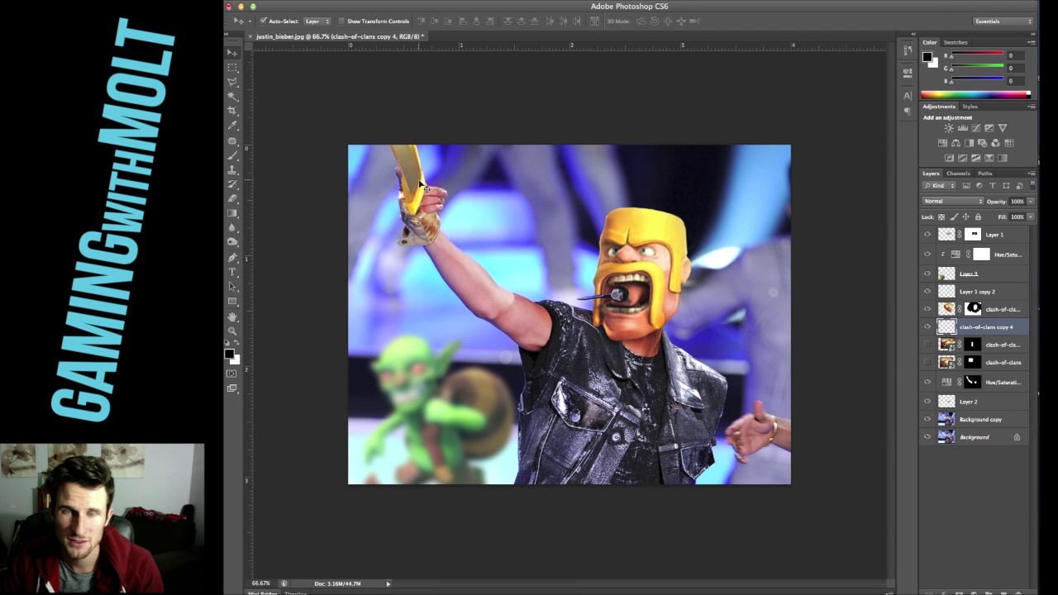
key(super+1)
drag(420, 153, 431, 209)
mouse_move(356, 197)
mouse_down()
mouse_move(368, 199)
mouse_move(354, 192)
mouse_up()
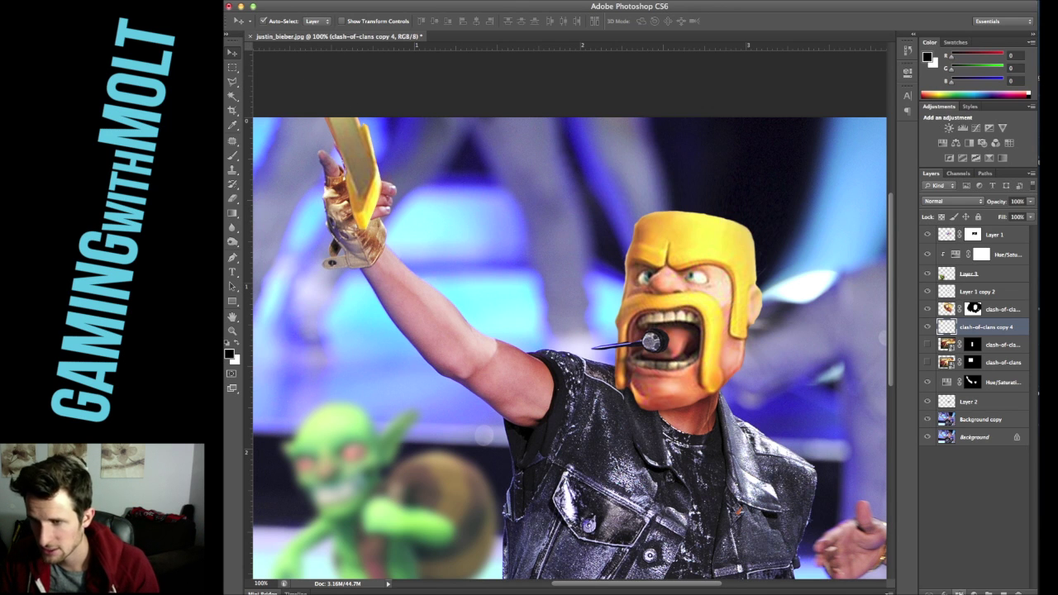
Step: Add a layer mask to the sword and paint black over the handle to bring the fingers in front, then prepare a 10 px white brush
click(959, 593)
key(b)
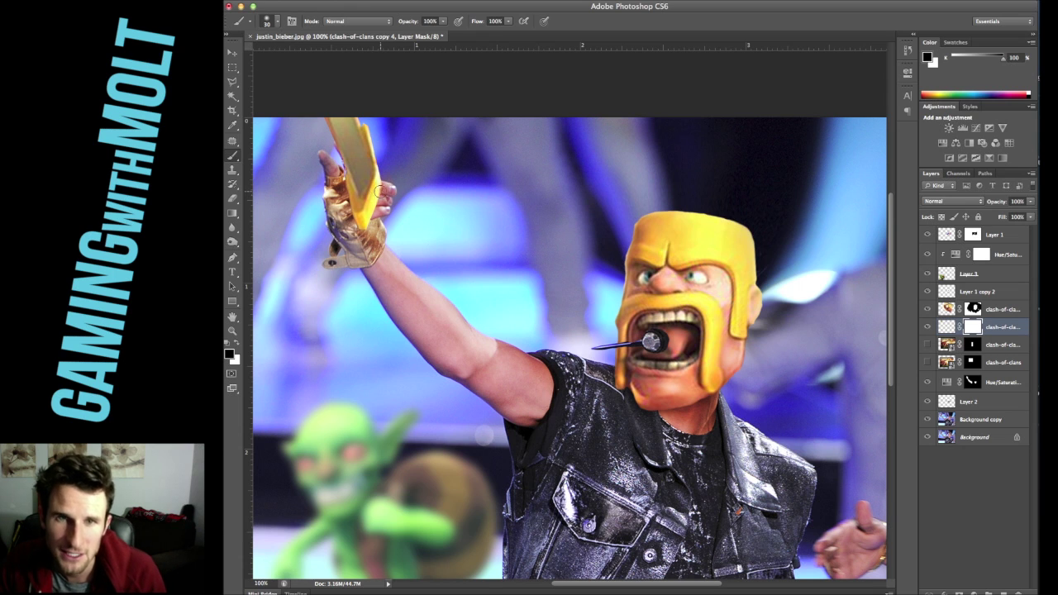
mouse_move(372, 188)
mouse_down()
mouse_move(366, 217)
mouse_move(354, 209)
mouse_move(372, 182)
mouse_move(357, 184)
mouse_up()
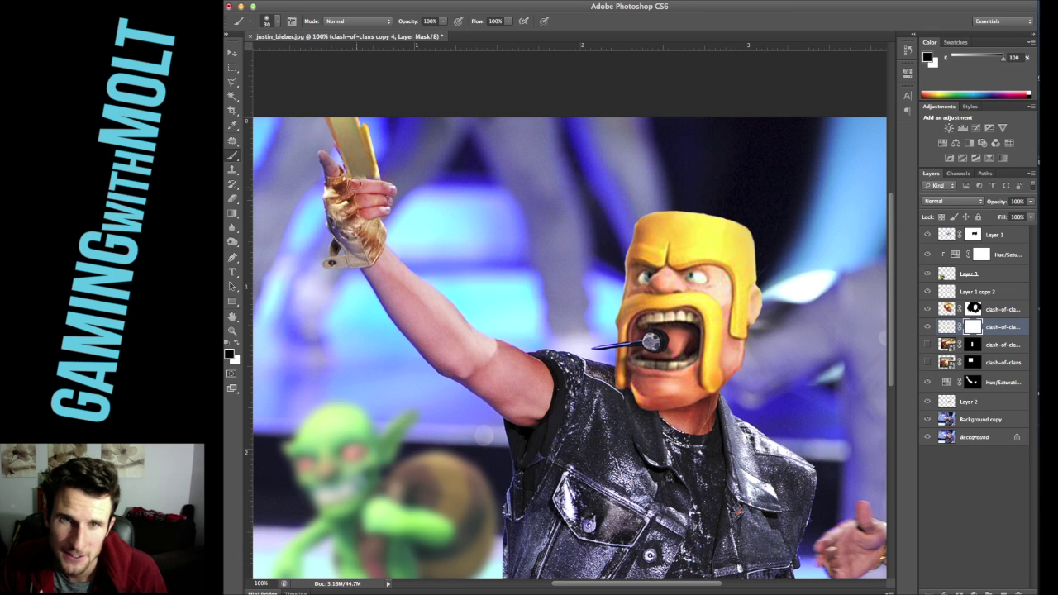
key(x)
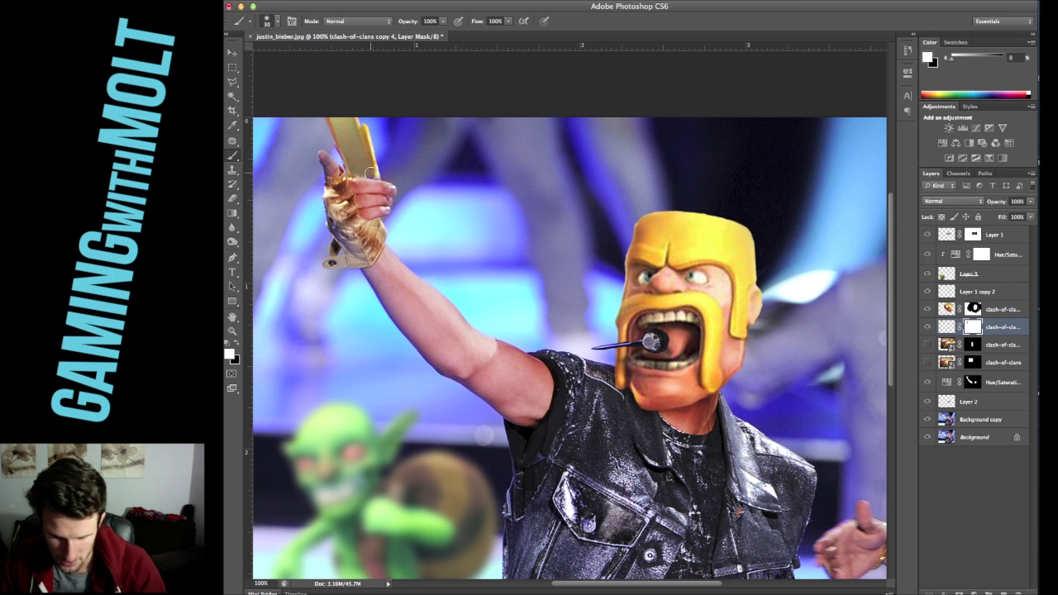
key(bracketleft)
key(bracketleft)
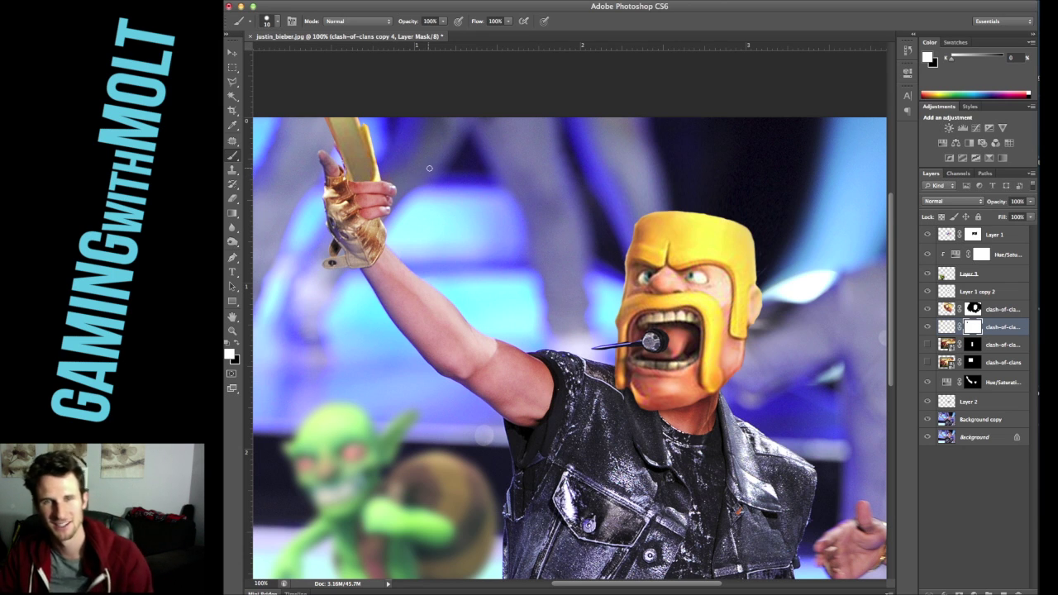
Step: Delete the cut-out sword layer from the composite
key(super+minus)
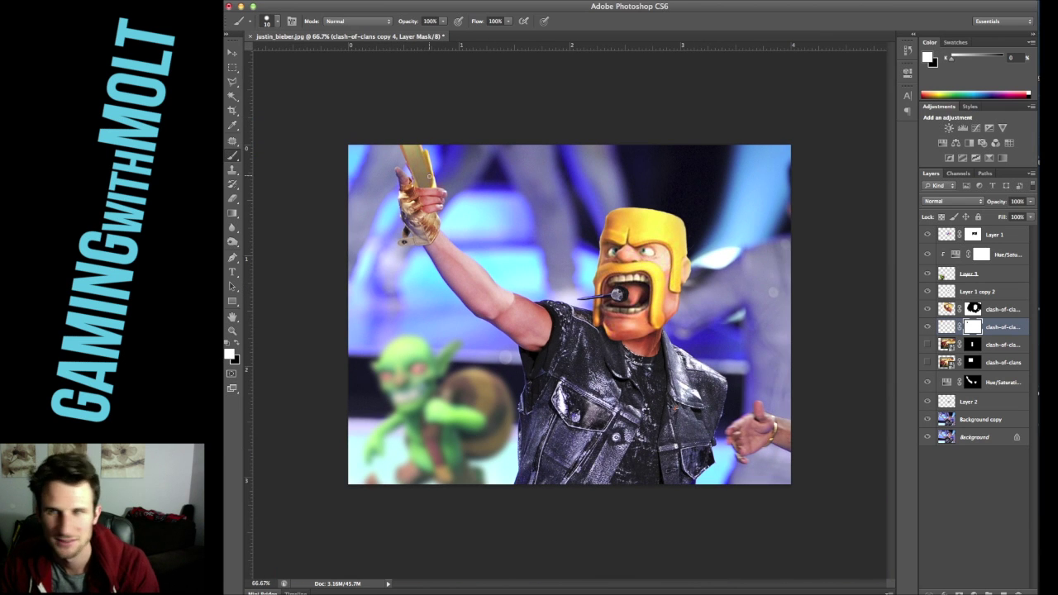
key(Delete)
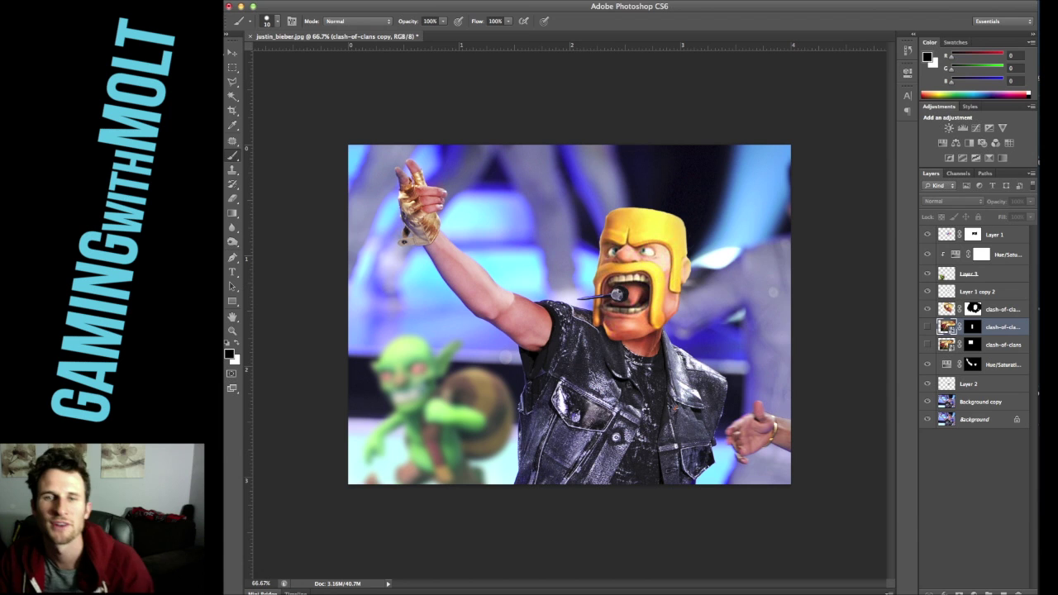
click(233, 54)
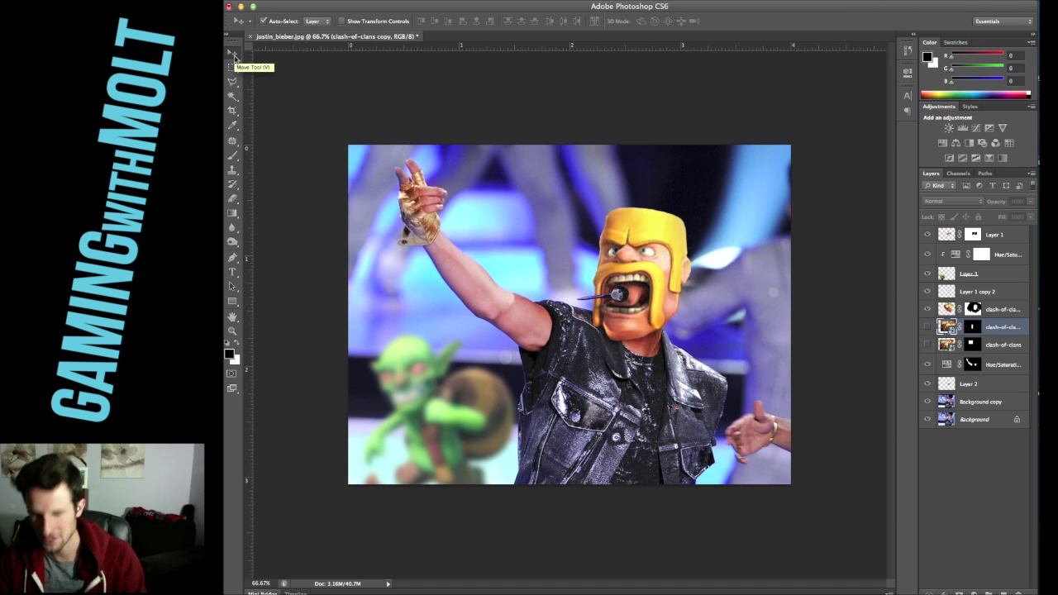
key(super+minus)
key(super+minus)
key(super+plus)
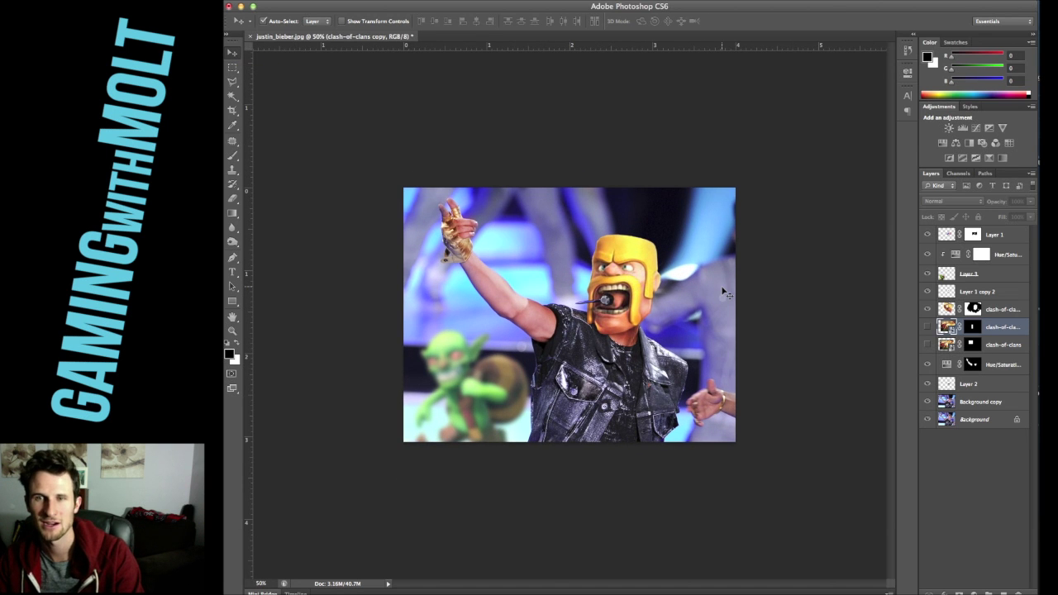